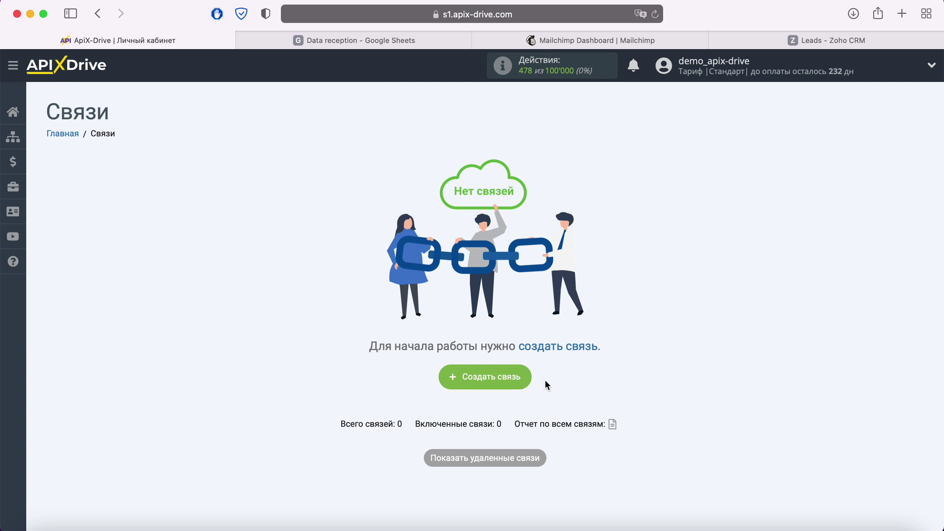
Create a new connection and browse the full list of source systems
left_click(526, 377)
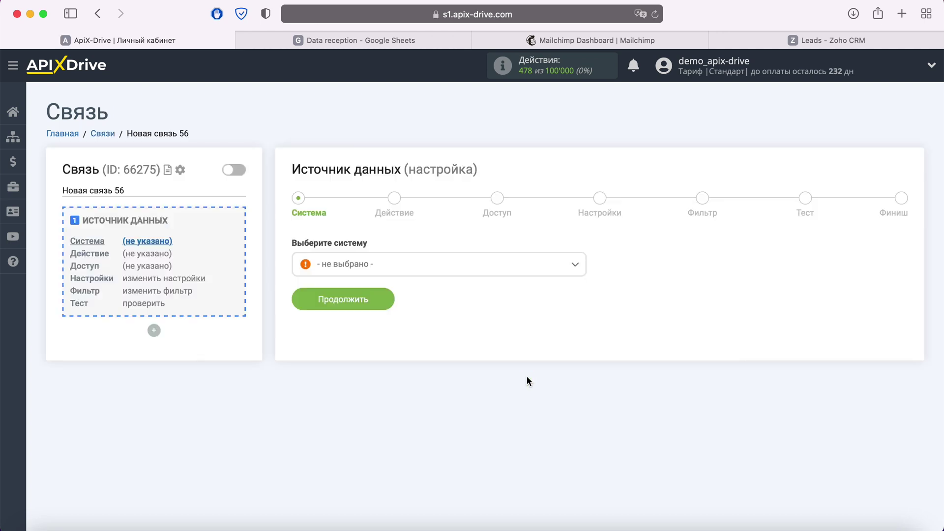
left_click(444, 277)
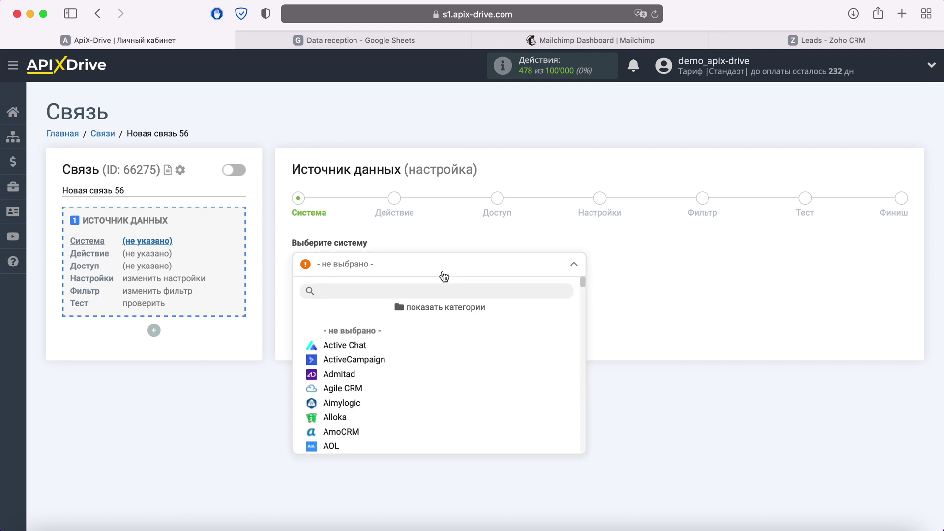
scroll(452, 369, "down", 2)
scroll(452, 368, "down", 4)
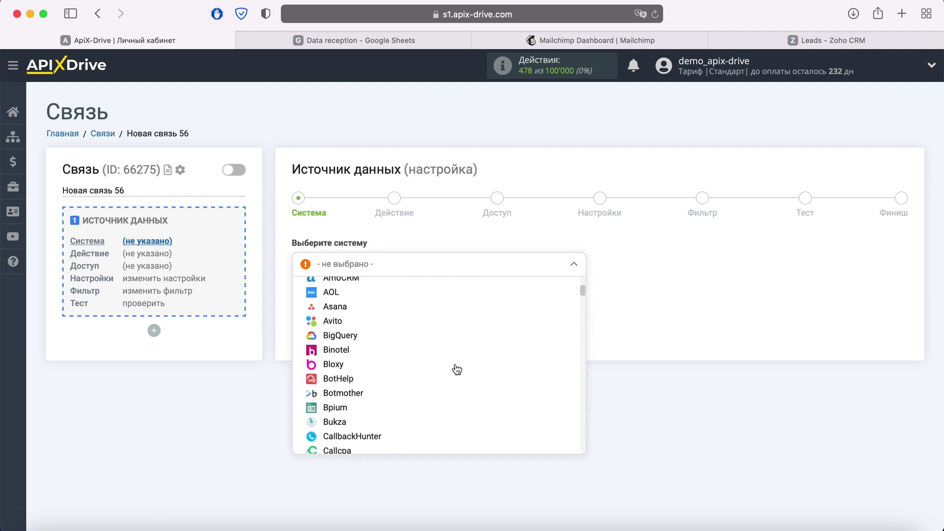
scroll(455, 369, "down", 4)
scroll(456, 369, "down", 3)
scroll(456, 369, "down", 3)
scroll(457, 369, "down", 3)
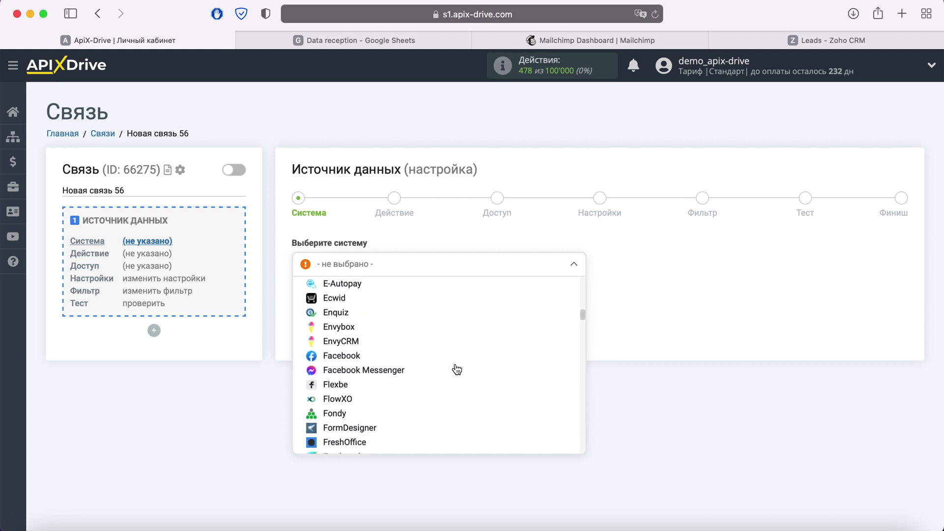
scroll(456, 369, "down", 3)
scroll(456, 369, "down", 3)
scroll(457, 370, "down", 3)
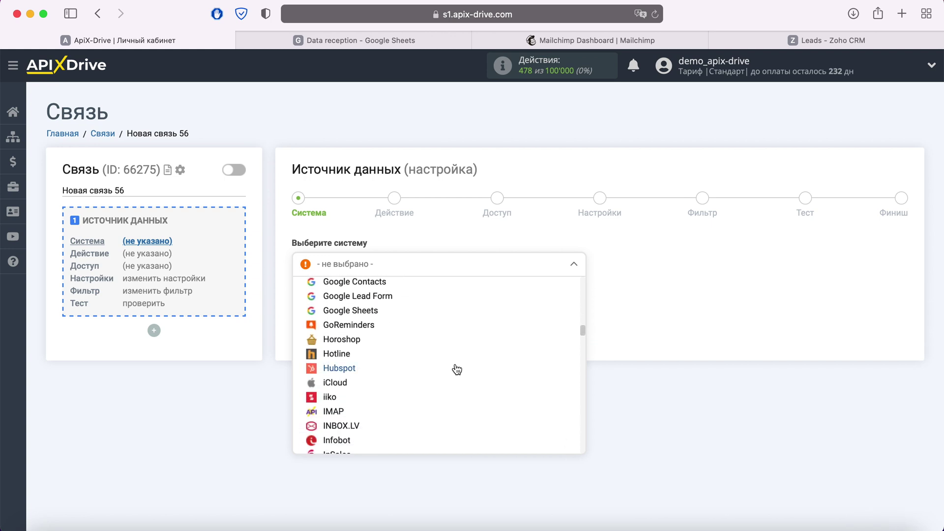
scroll(457, 369, "up", 5)
scroll(457, 370, "up", 5)
scroll(457, 369, "up", 5)
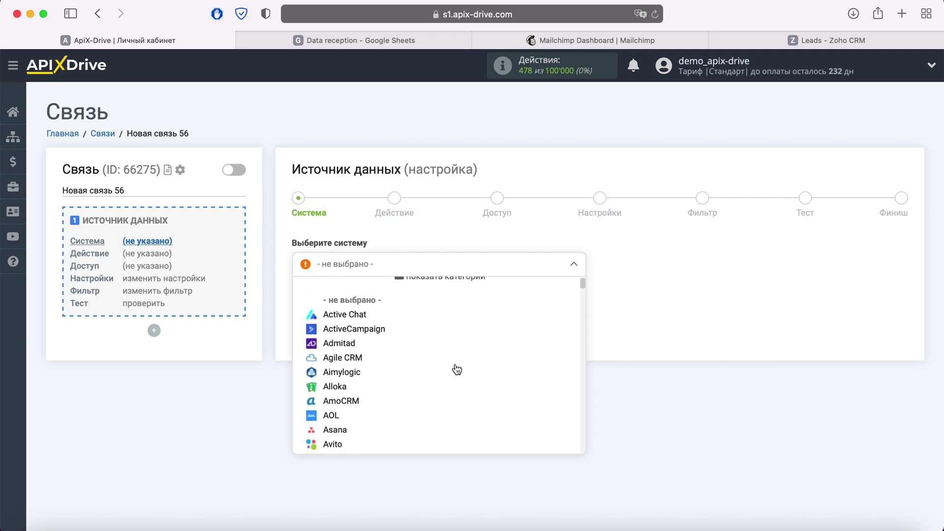
scroll(457, 369, "up", 1)
Browse source categories: CRM, chat-bots, site builders, CMS, marketplaces, advertising, Google services
left_click(435, 309)
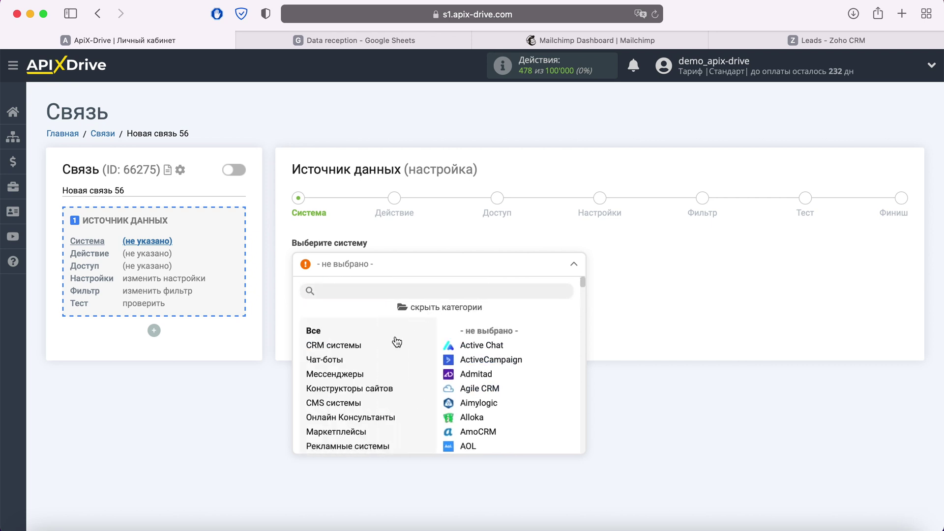
left_click(357, 351)
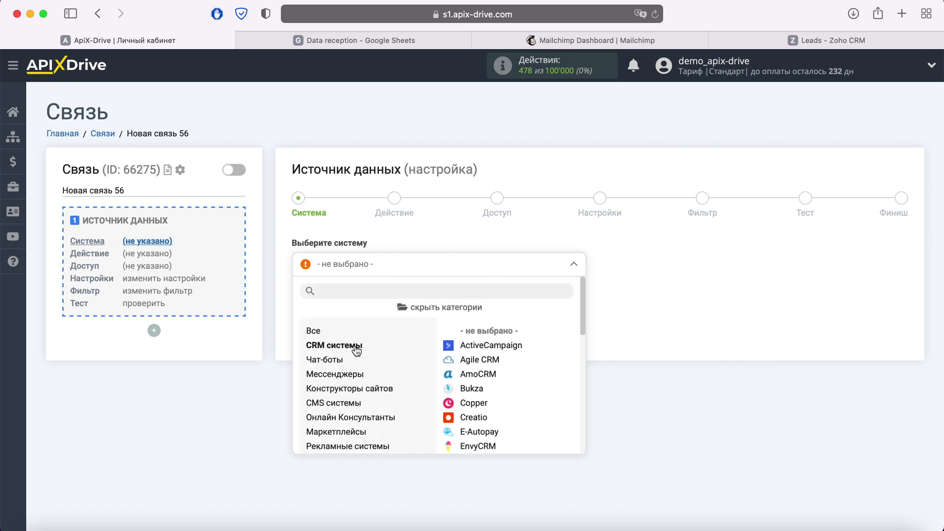
left_click(334, 364)
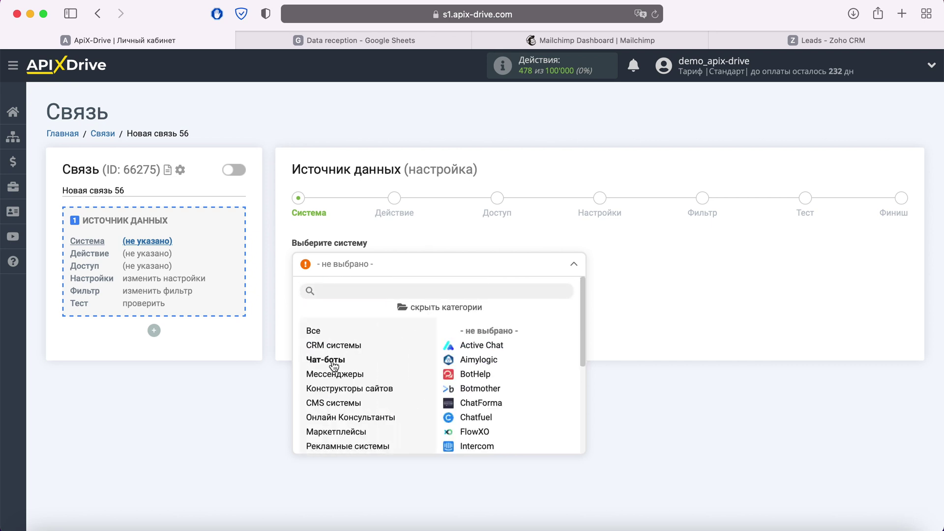
left_click(368, 393)
left_click(352, 404)
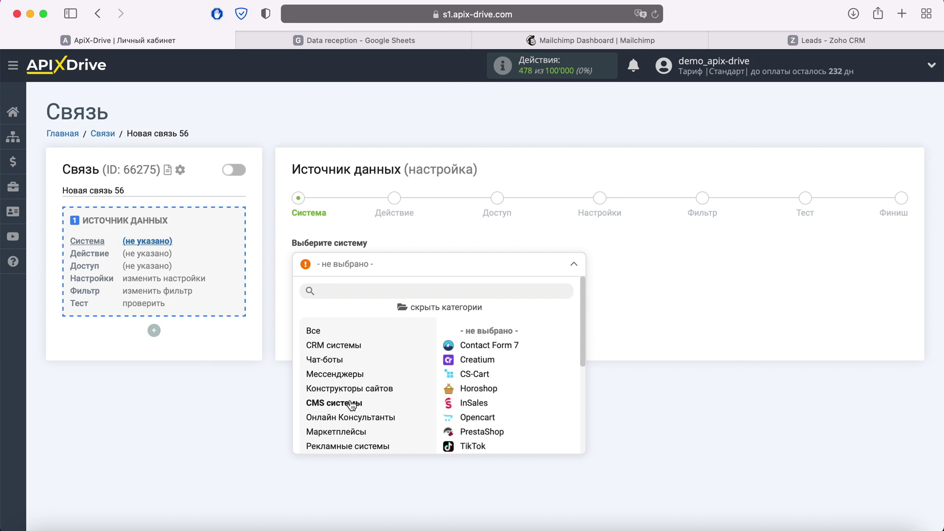
left_click(349, 432)
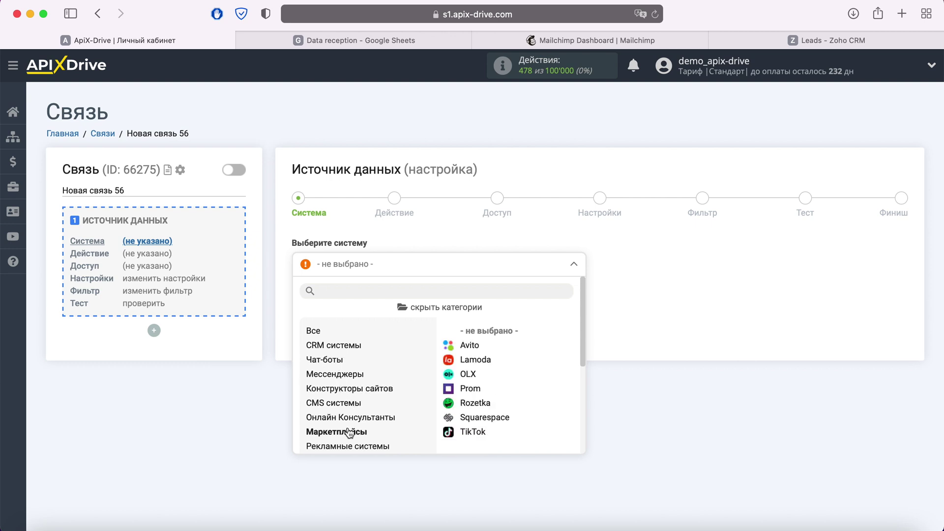
scroll(379, 403, "down", 1)
left_click(375, 403)
scroll(375, 404, "up", 1)
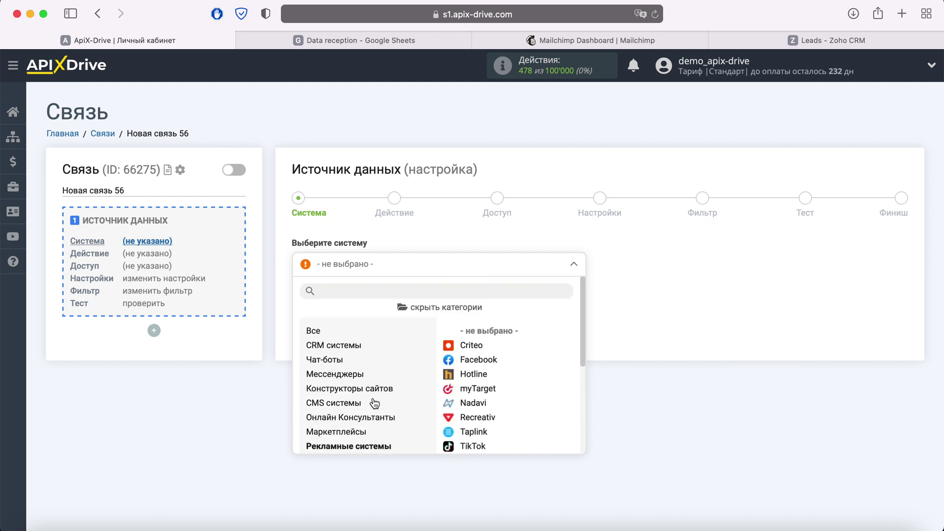
scroll(374, 403, "down", 2)
scroll(375, 403, "down", 2)
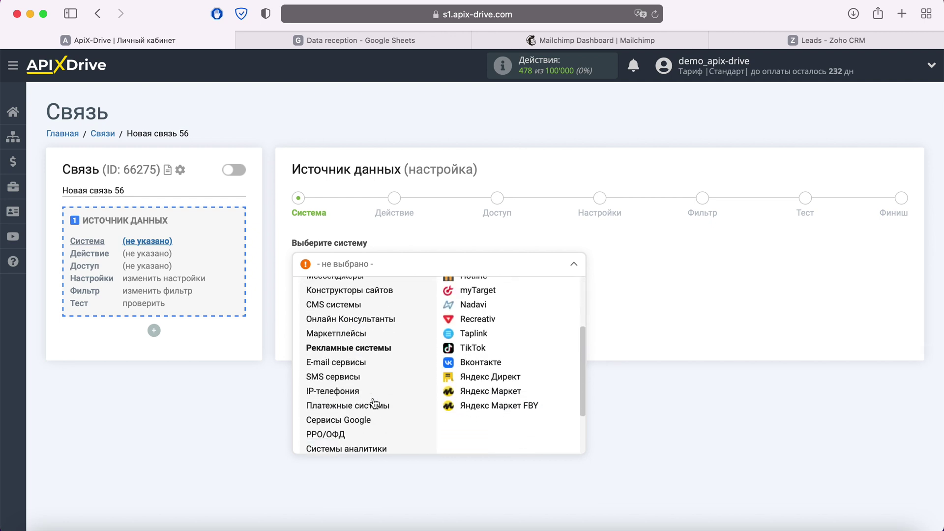
left_click(359, 421)
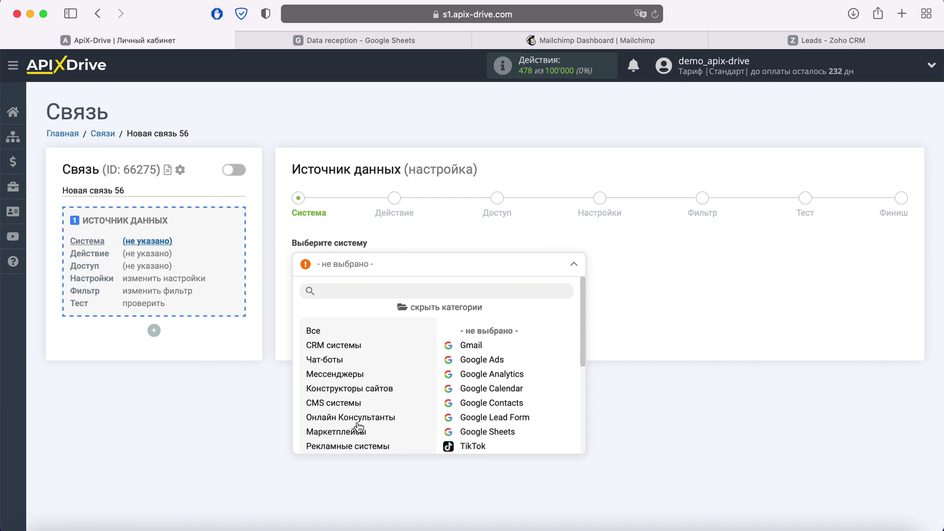
Return to the full system list and select Facebook as the source
left_click(436, 314)
scroll(449, 388, "down", 2)
scroll(449, 387, "down", 1)
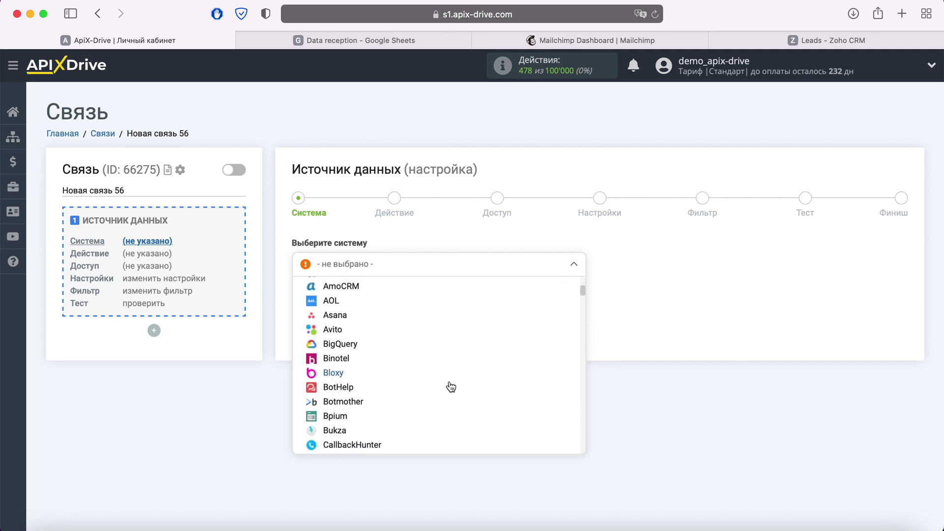
scroll(449, 388, "down", 2)
scroll(451, 387, "down", 2)
scroll(450, 387, "down", 2)
scroll(451, 388, "down", 2)
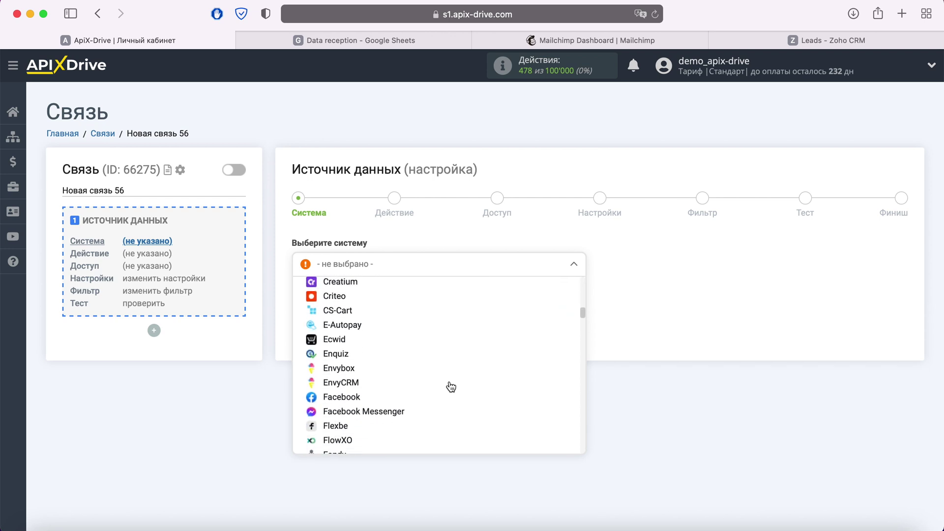
scroll(451, 388, "down", 1)
left_click(348, 389)
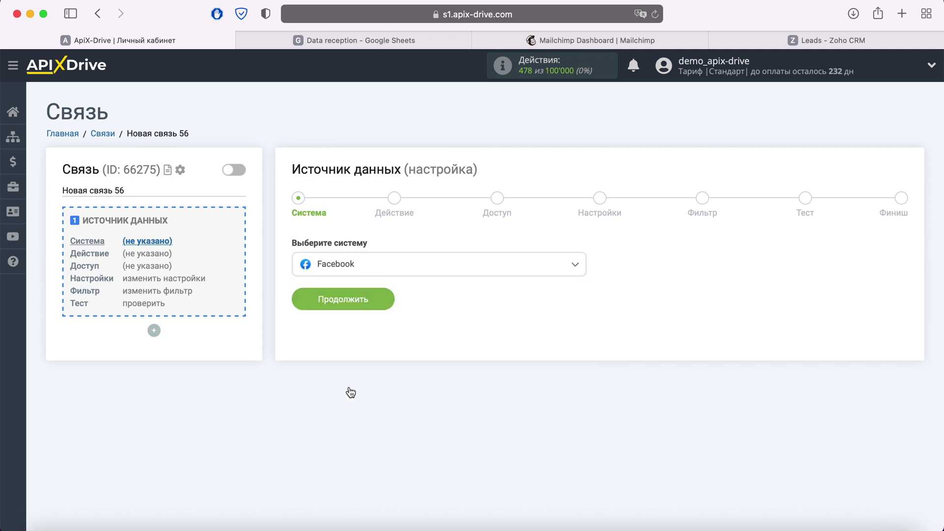
Confirm Facebook and set its action to 'Загрузить лиды', continuing to Доступ
left_click(391, 300)
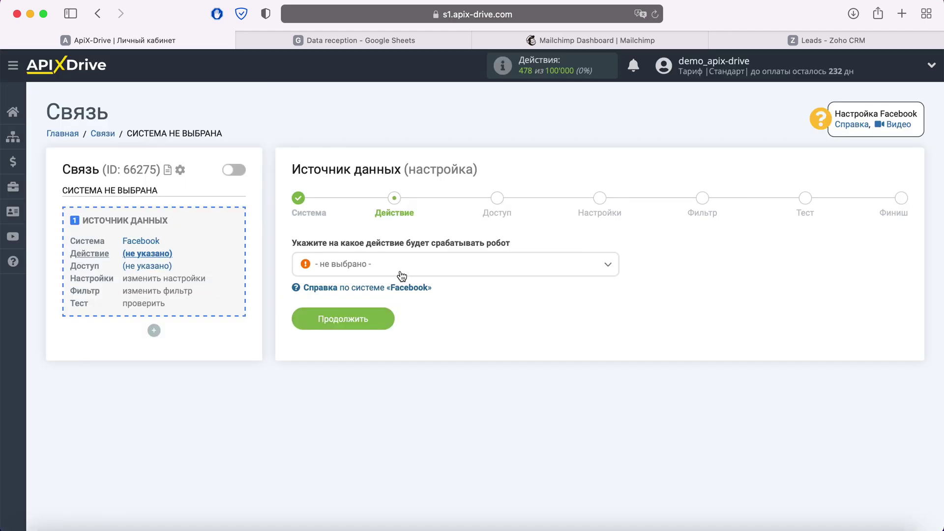
left_click(401, 275)
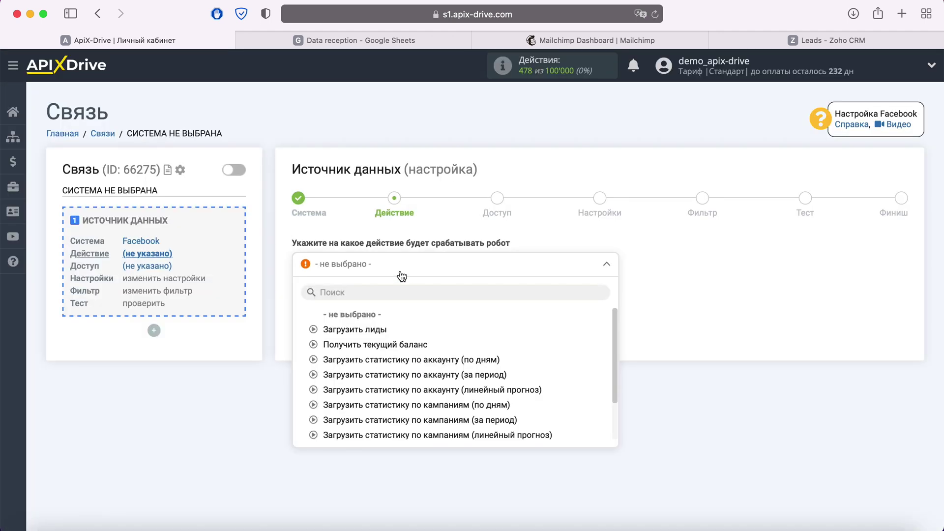
left_click(376, 330)
left_click(381, 324)
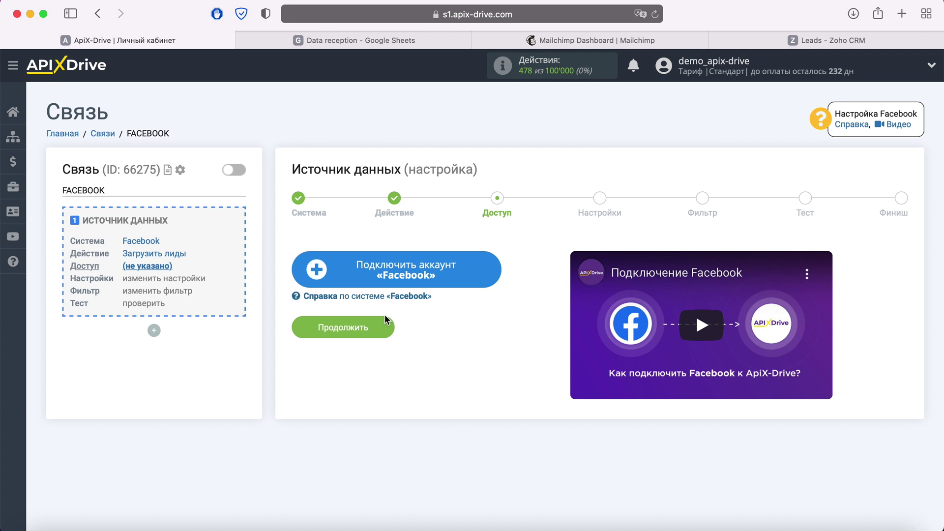
Log in to Facebook with the saved credentials to connect the account
left_click(490, 275)
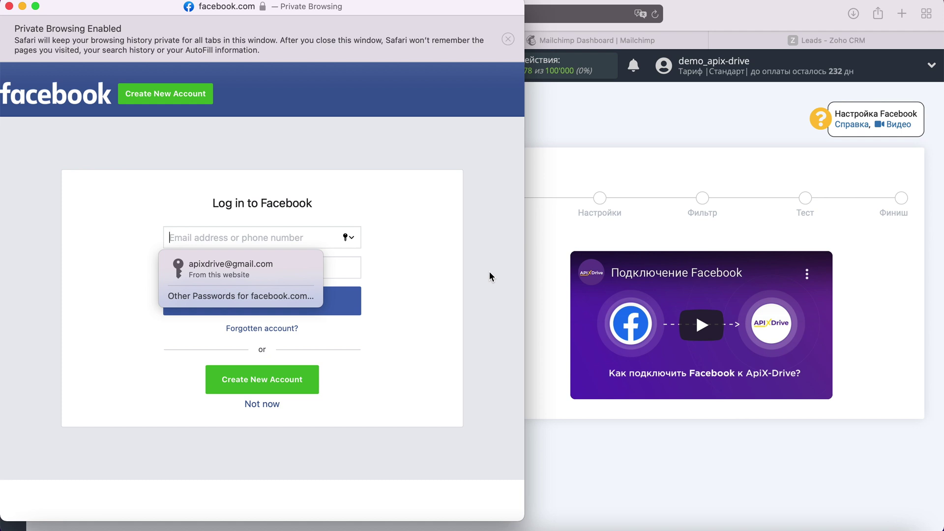
left_click(294, 266)
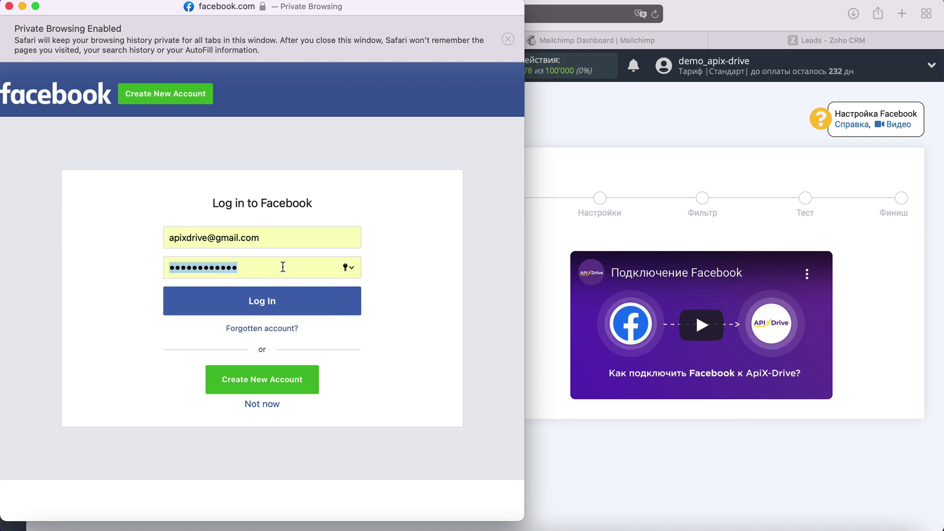
left_click(290, 301)
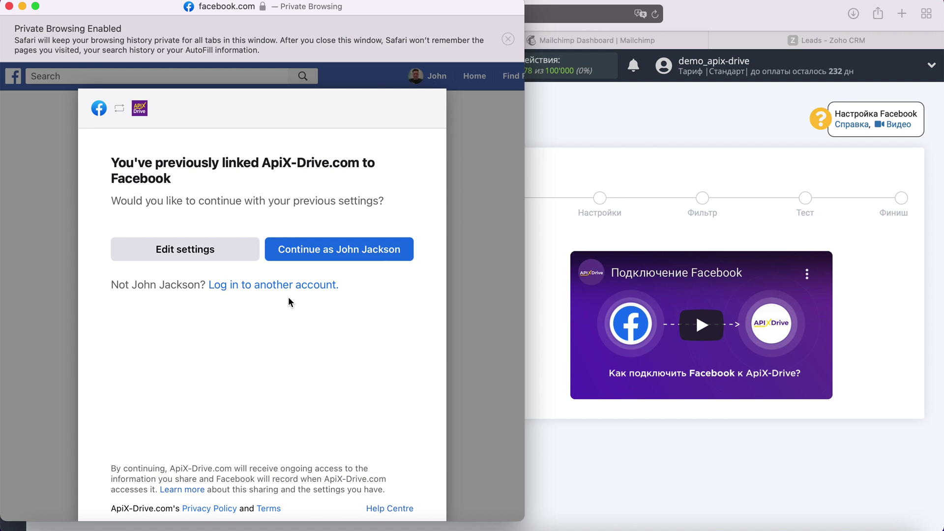
Grant ApiX-Drive access to all four Pages and their leads, then acknowledge
left_click(230, 253)
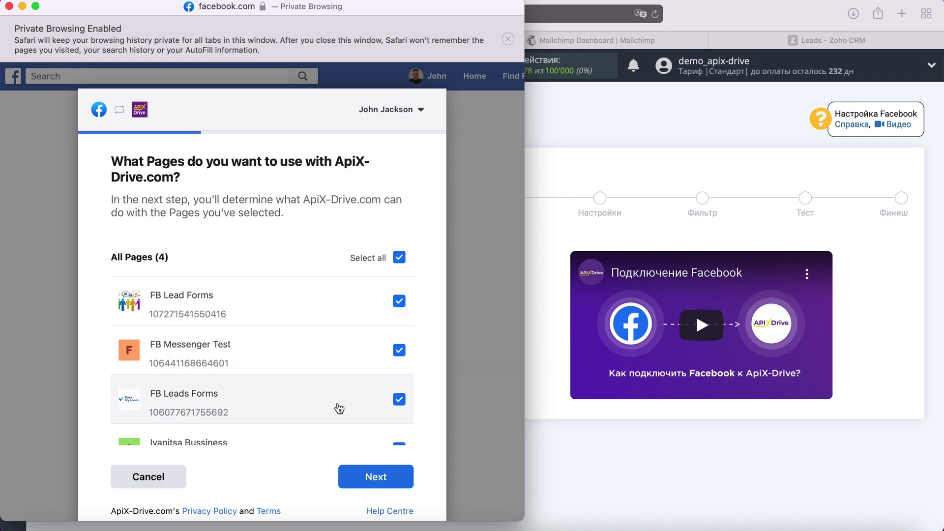
left_click(399, 474)
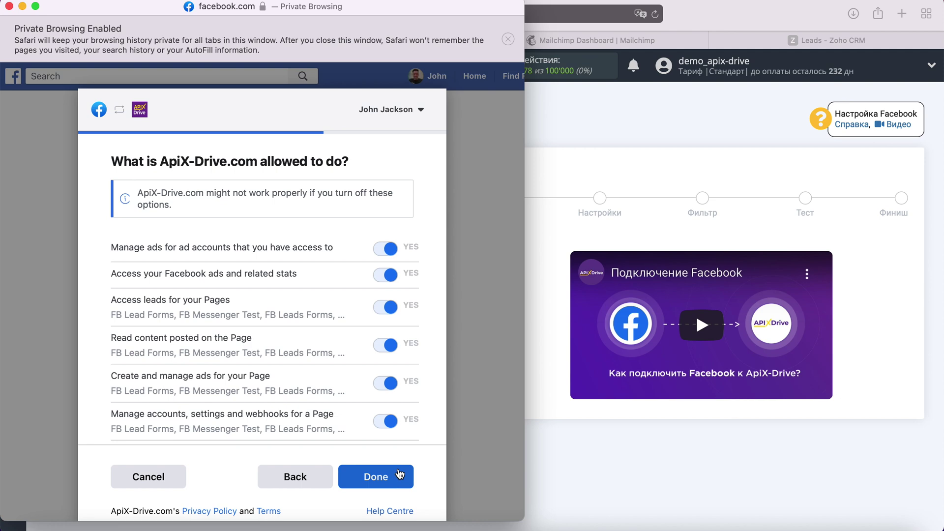
left_click(399, 474)
left_click(259, 274)
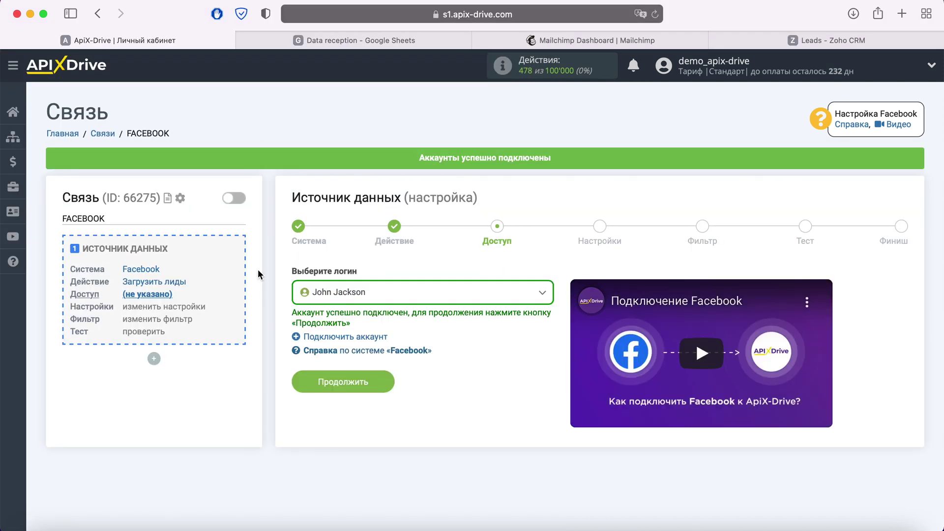
Keep the connected Facebook account as the login and continue to settings
left_click(413, 297)
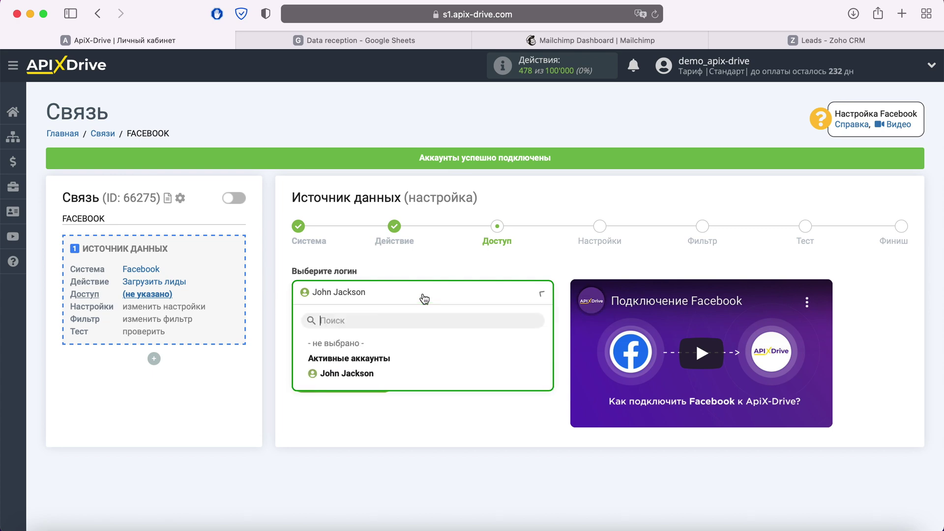
left_click(364, 371)
left_click(377, 383)
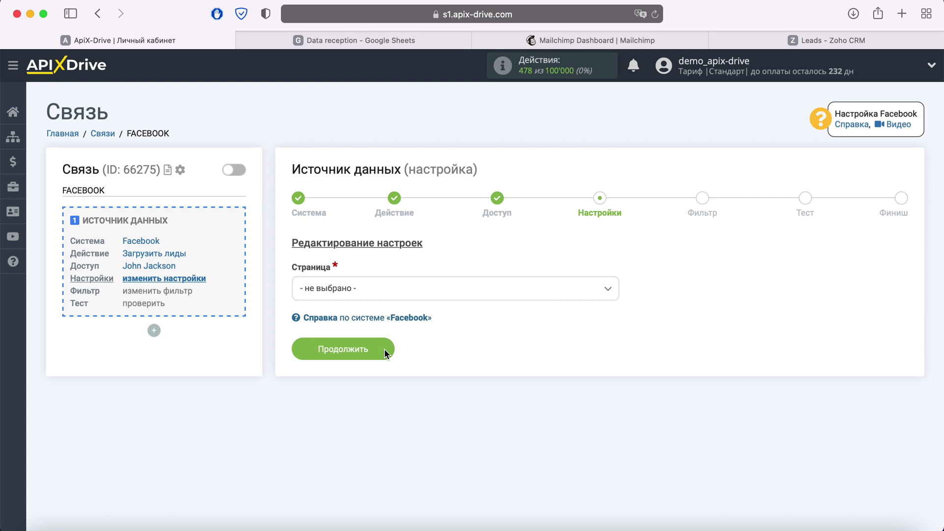
Use page FB Leads Forms with only form 'FB Lead Form 19.05.2021', configured individually
left_click(443, 289)
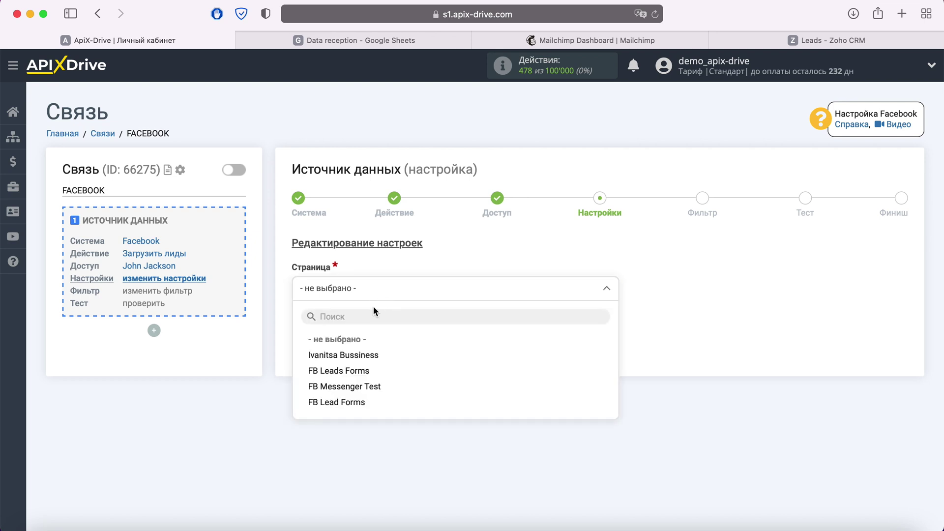
left_click(365, 371)
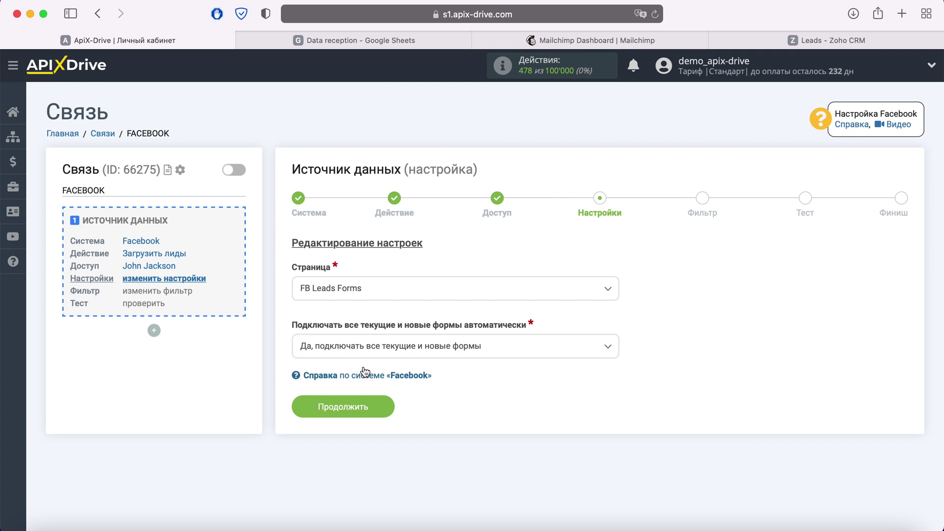
left_click(501, 353)
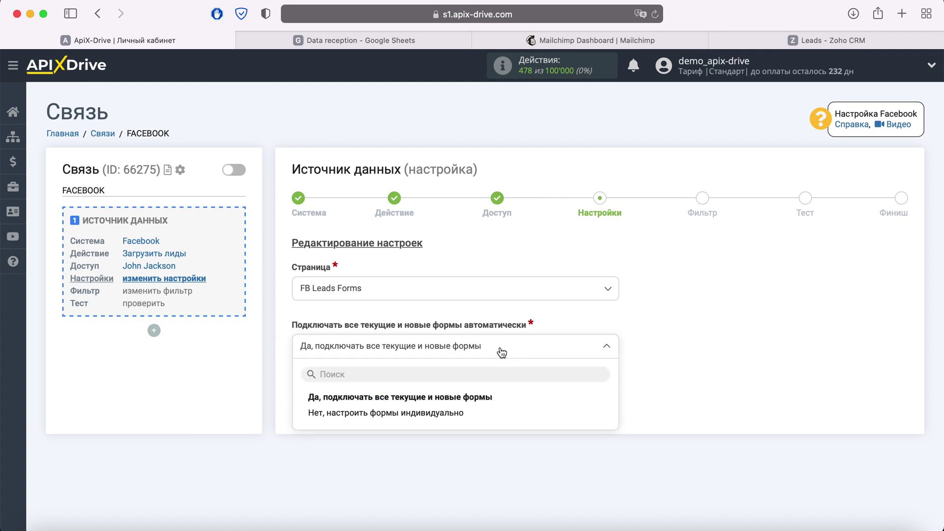
left_click(474, 415)
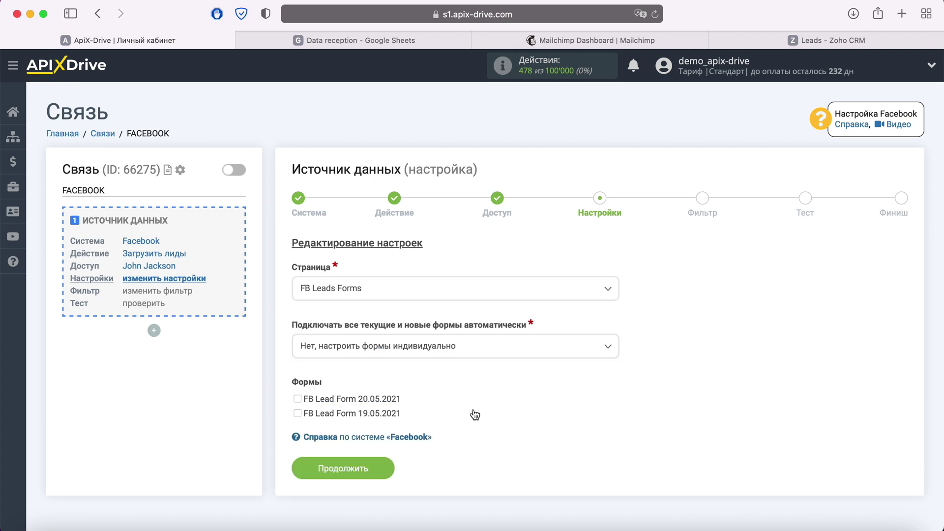
left_click(298, 413)
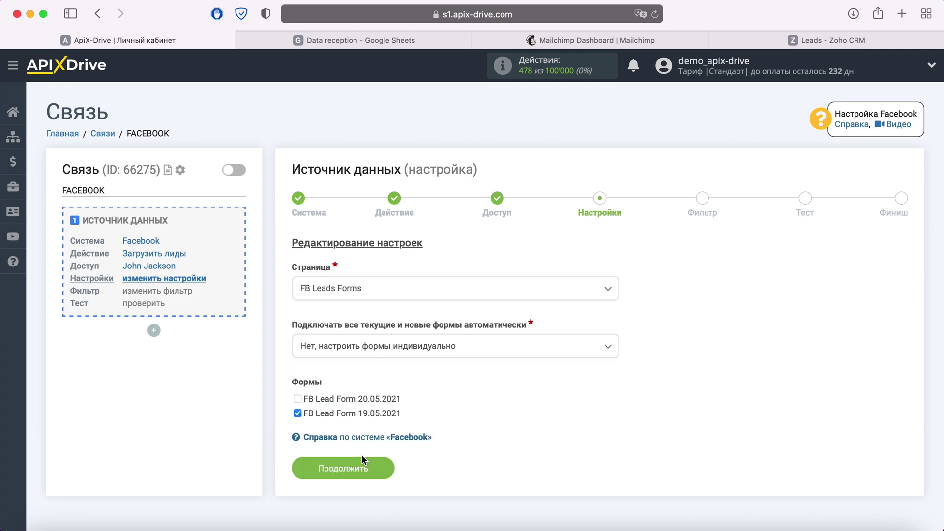
left_click(384, 469)
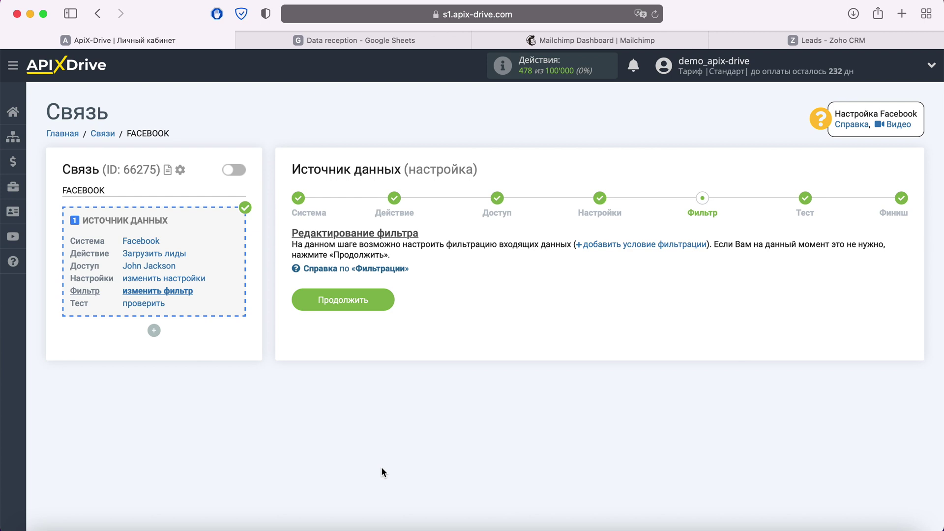
Skip the Фильтр step and review the sample lead's email, name and phone fields
left_click(385, 298)
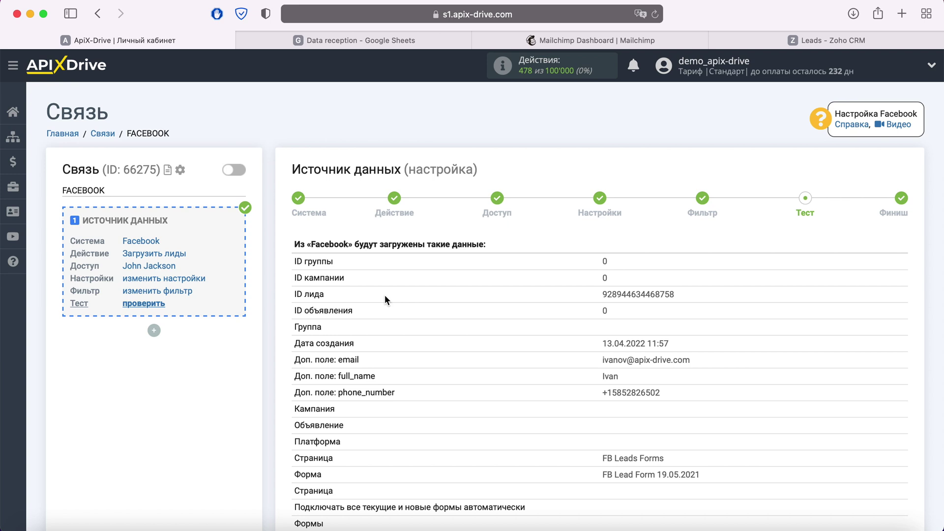
scroll(384, 299, "down", 3)
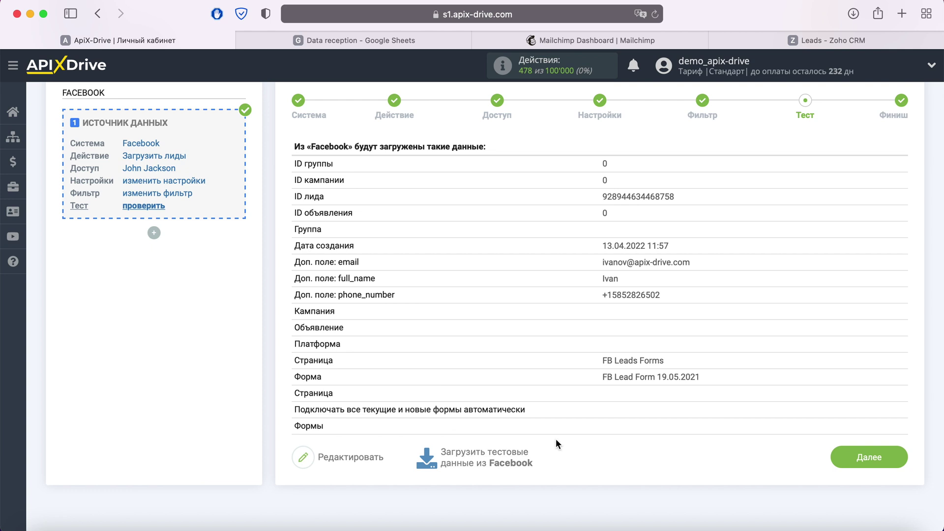
Accept the test data, start the data-receiving setup, and browse receiving systems
left_click(898, 461)
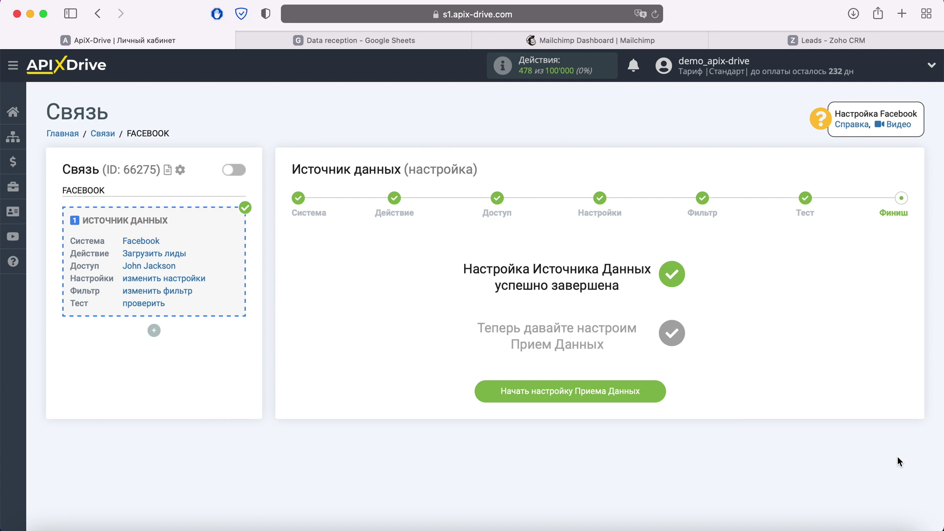
left_click(656, 392)
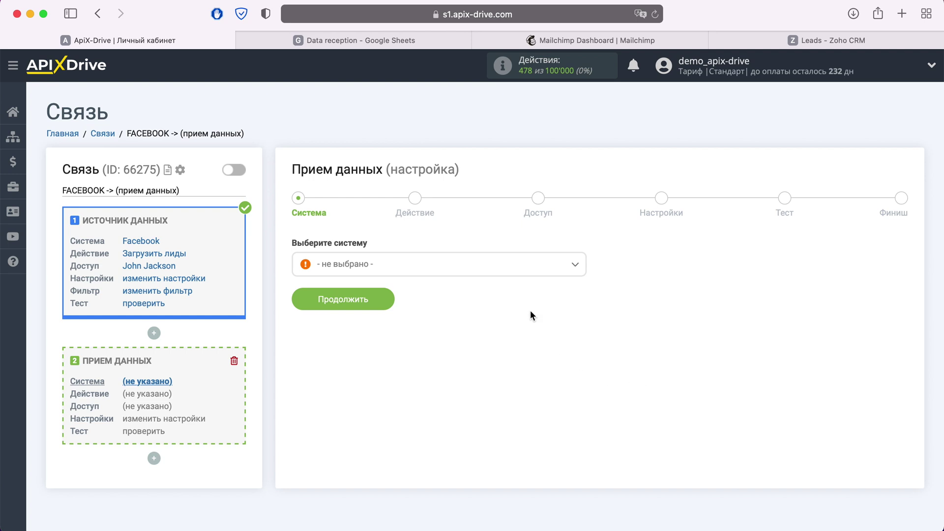
left_click(501, 269)
scroll(489, 362, "down", 2)
scroll(491, 369, "down", 3)
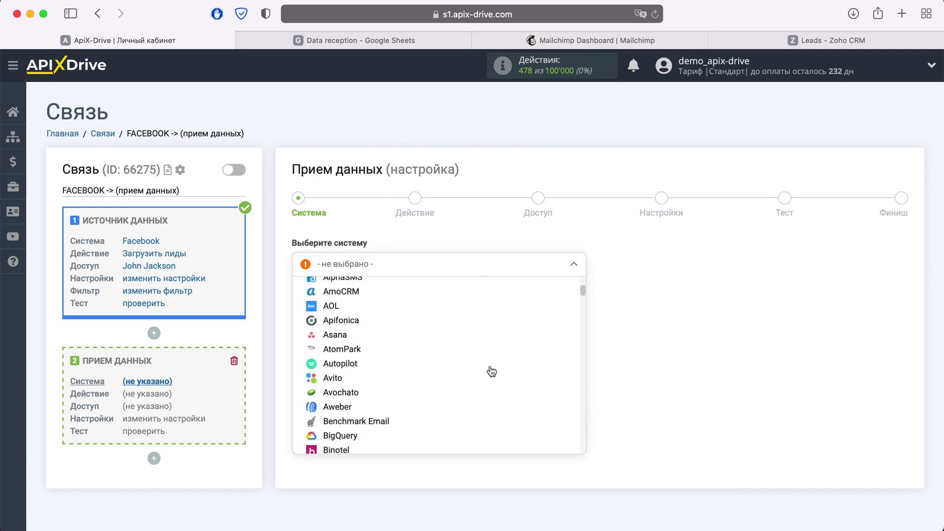
scroll(492, 371, "down", 3)
scroll(492, 371, "down", 3)
scroll(492, 371, "down", 3)
scroll(491, 372, "down", 3)
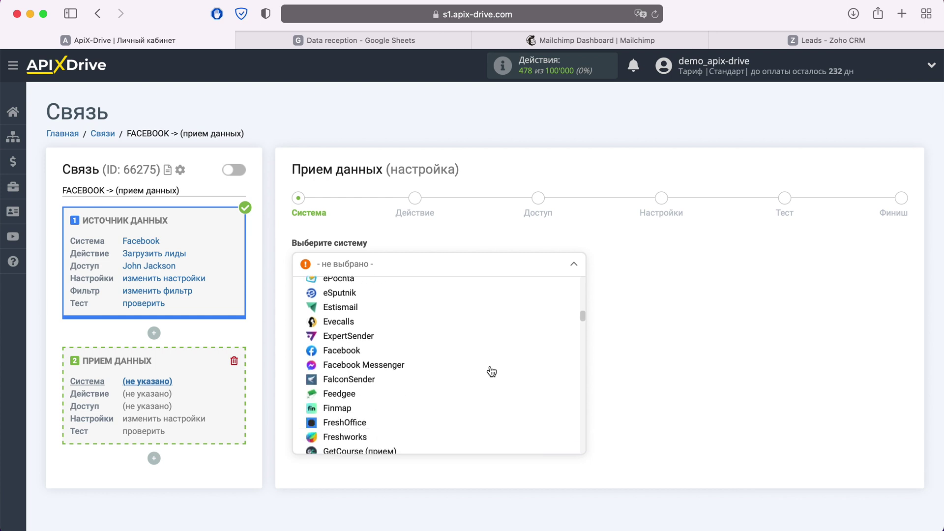
scroll(491, 371, "down", 1)
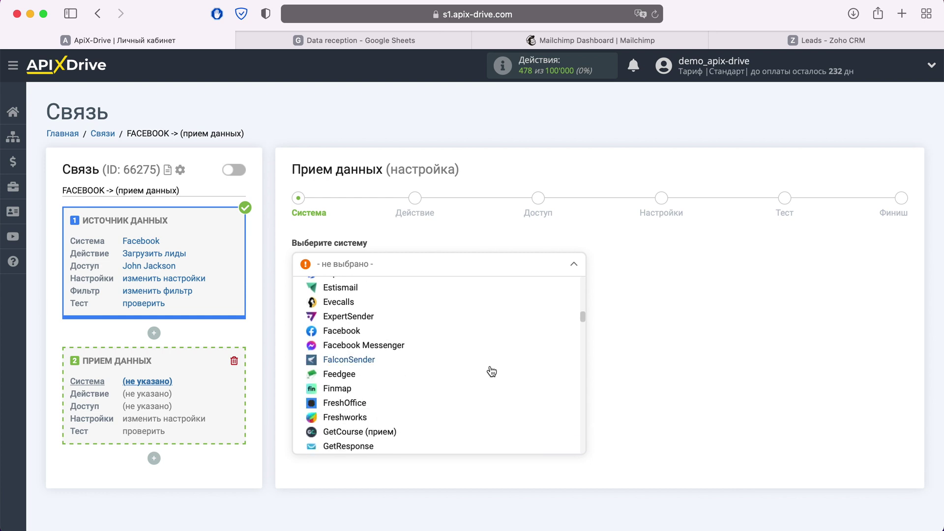
scroll(491, 372, "up", 1)
scroll(492, 371, "up", 5)
scroll(492, 371, "up", 5)
scroll(492, 371, "up", 3)
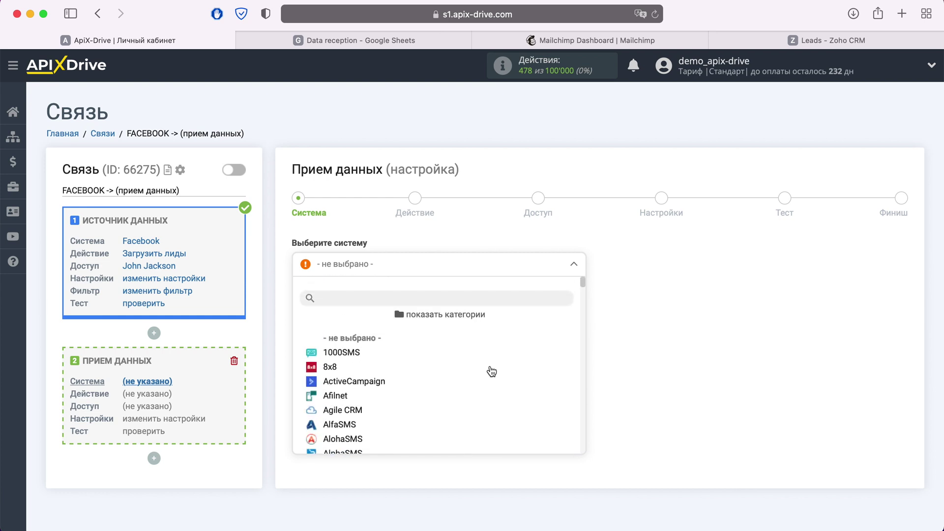
Browse CRM, messenger, e-mail and SMS categories, then pick Google Sheets under Google services
left_click(445, 309)
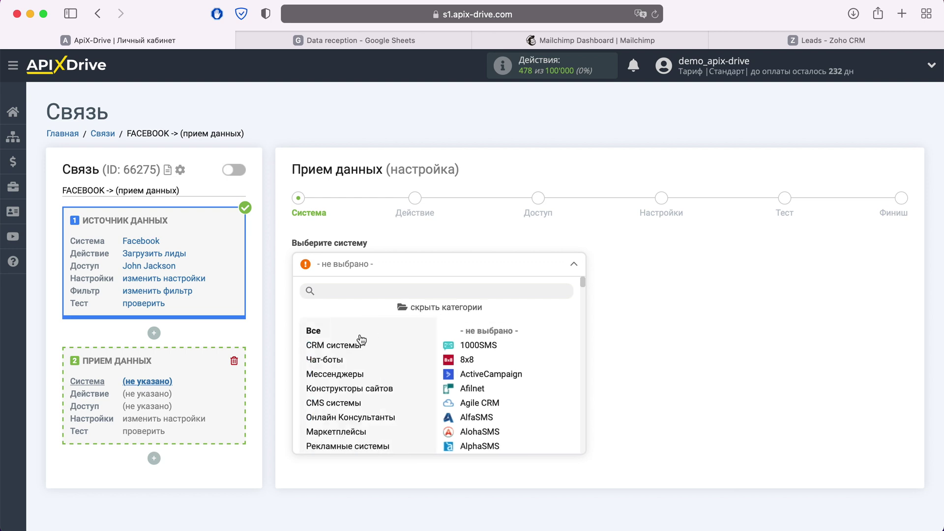
left_click(352, 346)
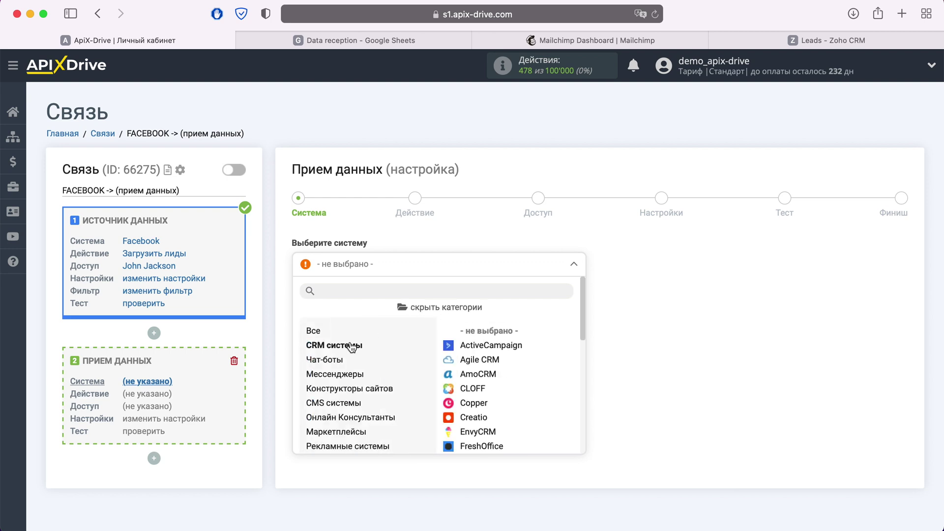
left_click(336, 376)
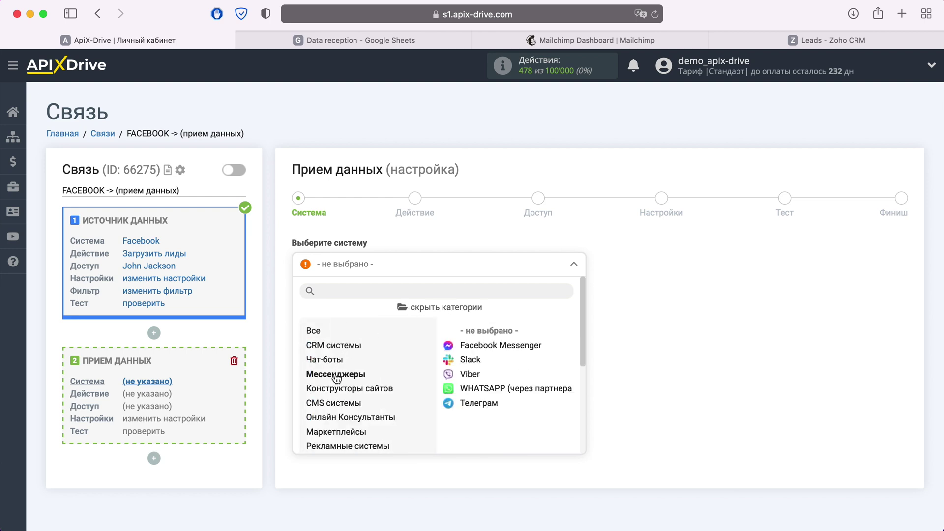
scroll(345, 422, "down", 3)
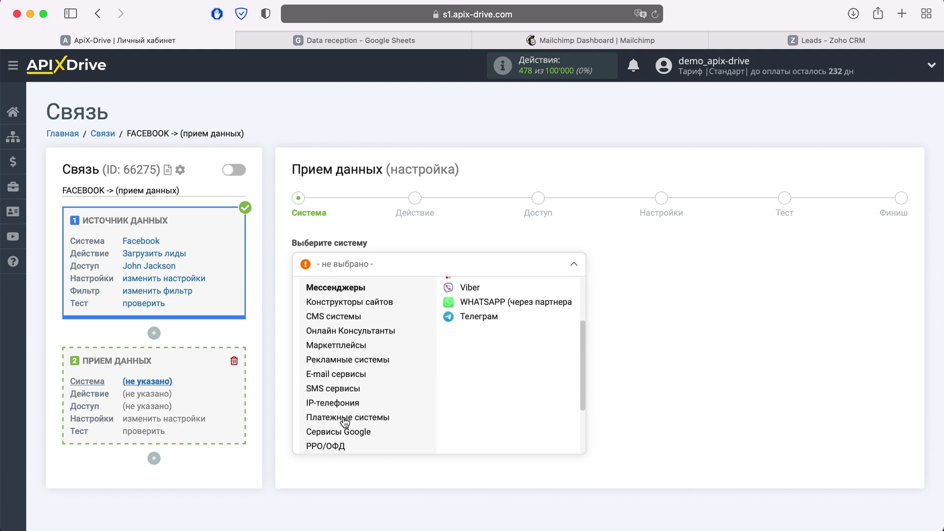
left_click(349, 374)
scroll(348, 380, "down", 4)
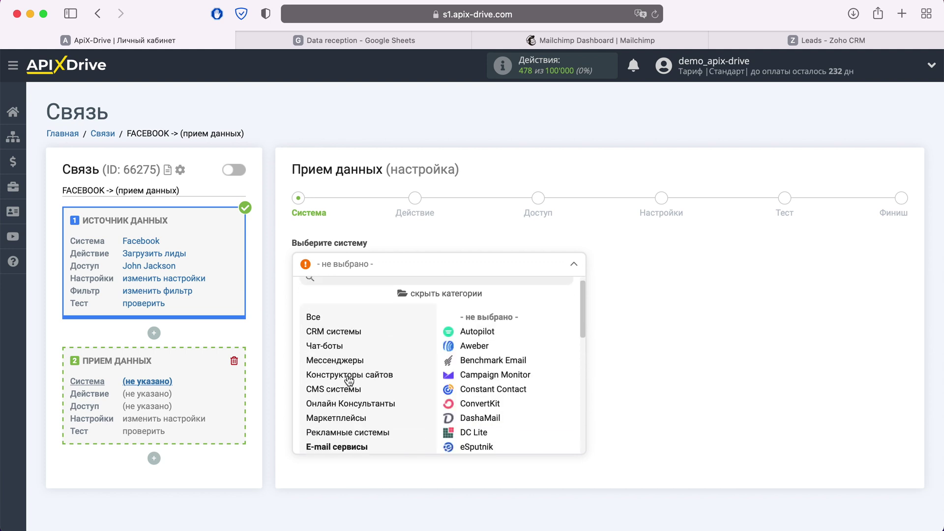
left_click(346, 380)
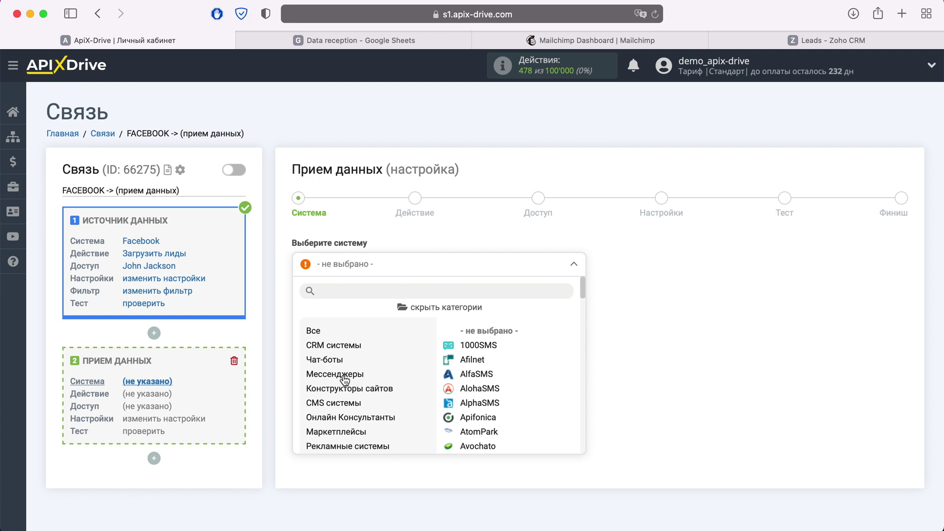
scroll(346, 379, "down", 1)
scroll(346, 380, "down", 4)
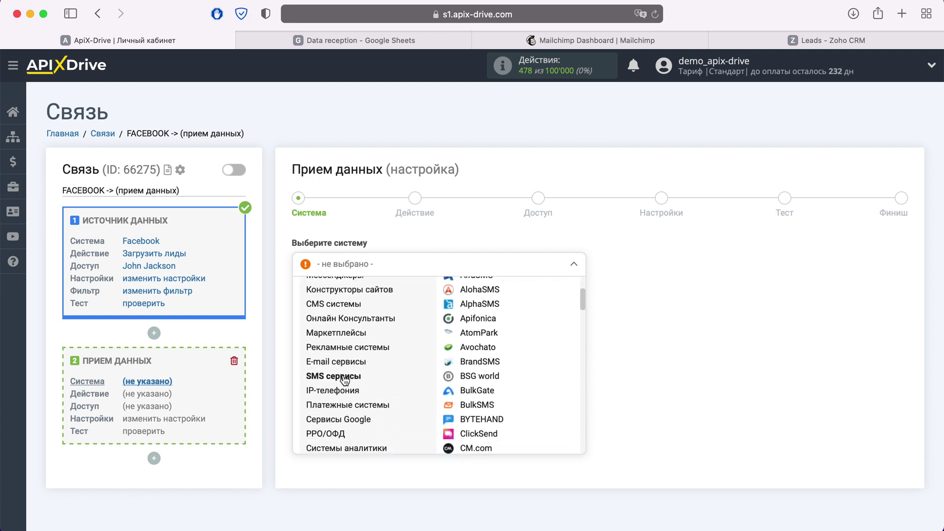
left_click(344, 391)
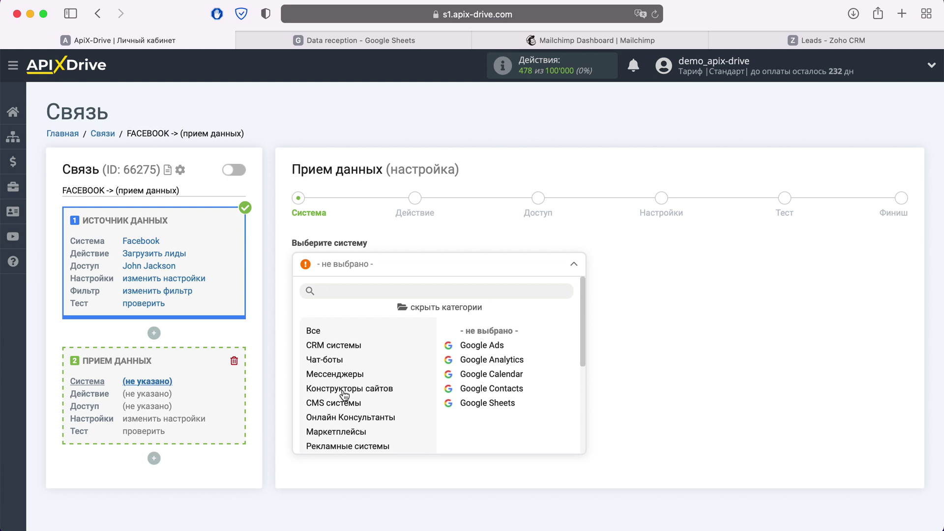
left_click(469, 404)
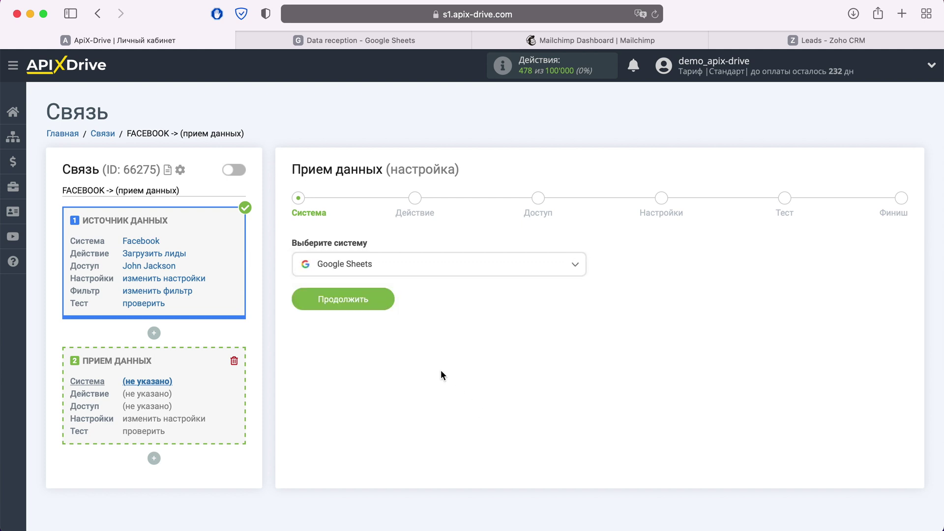
Confirm Google Sheets with action 'Добавить строку' and continue to Доступ
left_click(379, 296)
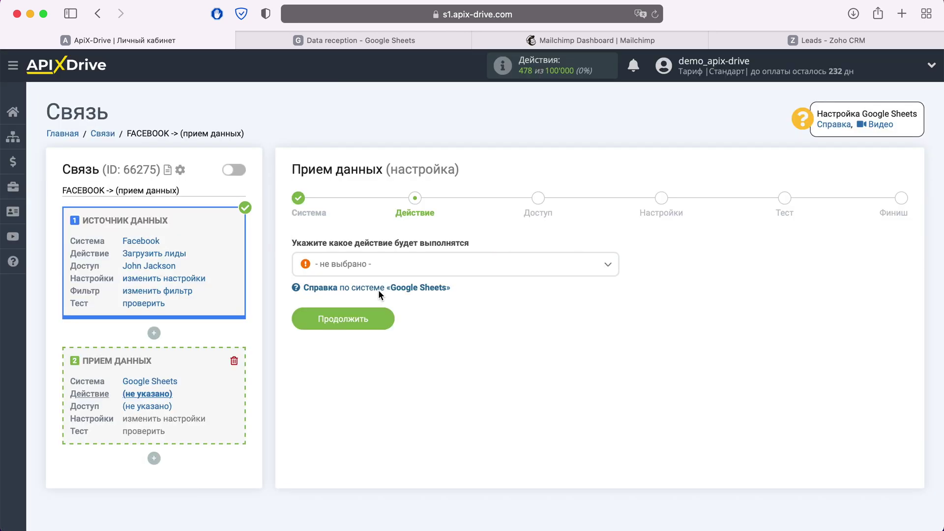
left_click(402, 266)
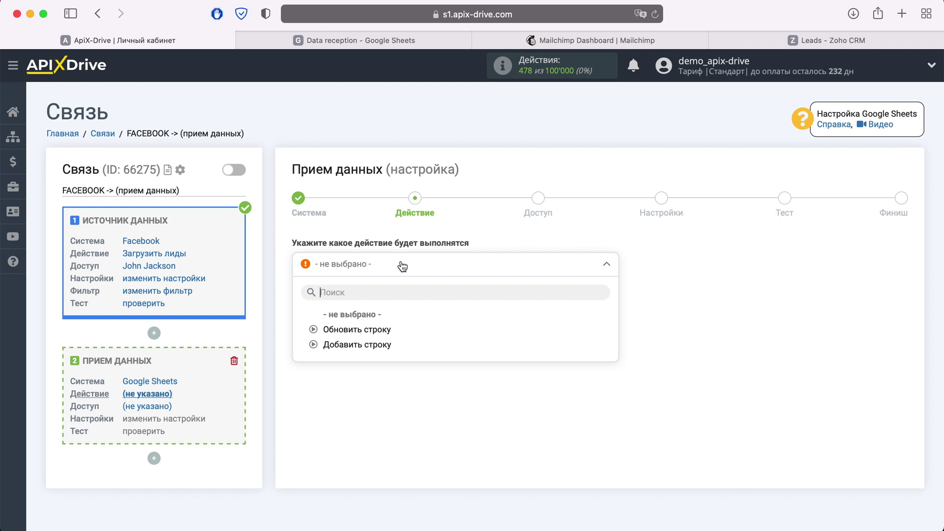
left_click(381, 346)
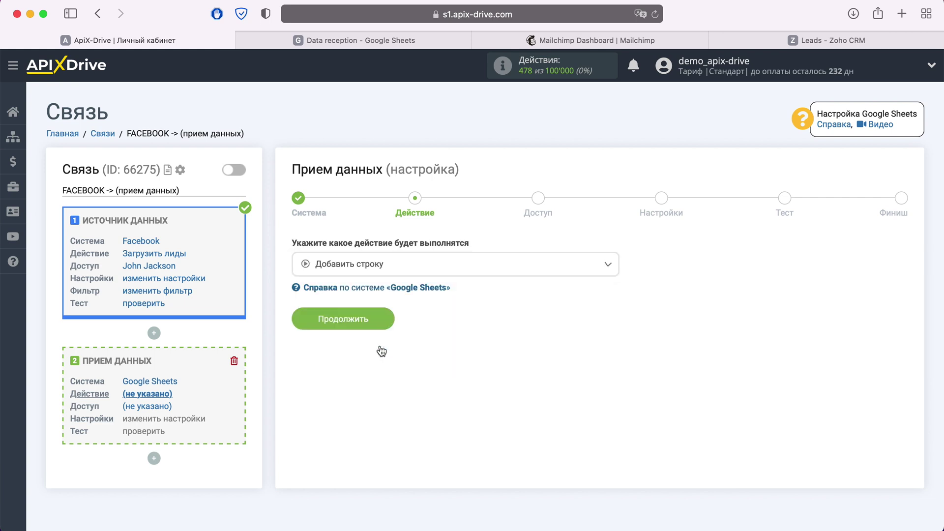
left_click(385, 317)
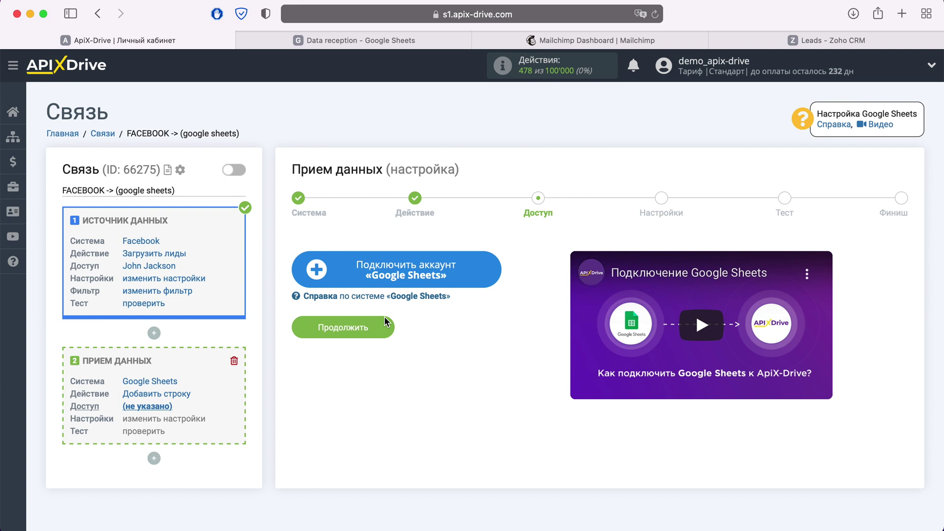
Sign in to the saved Google account with its stored password
left_click(492, 271)
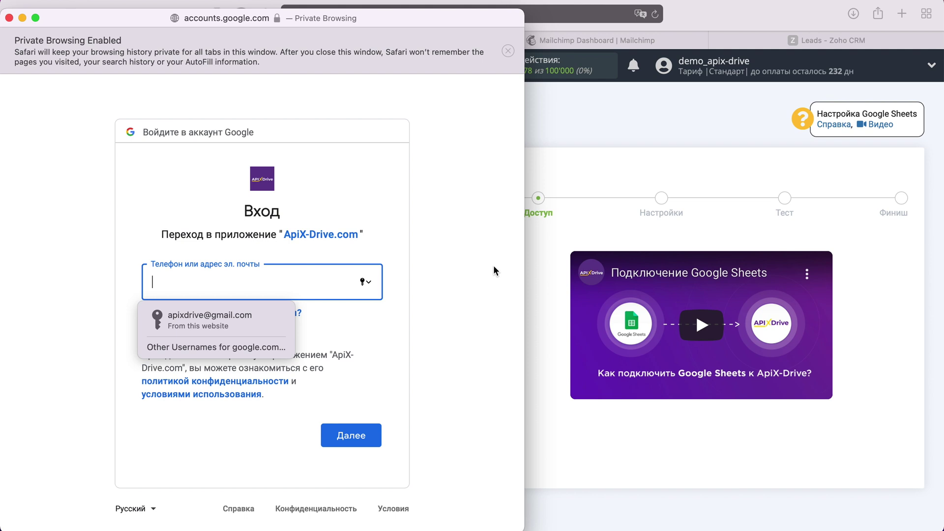
left_click(229, 321)
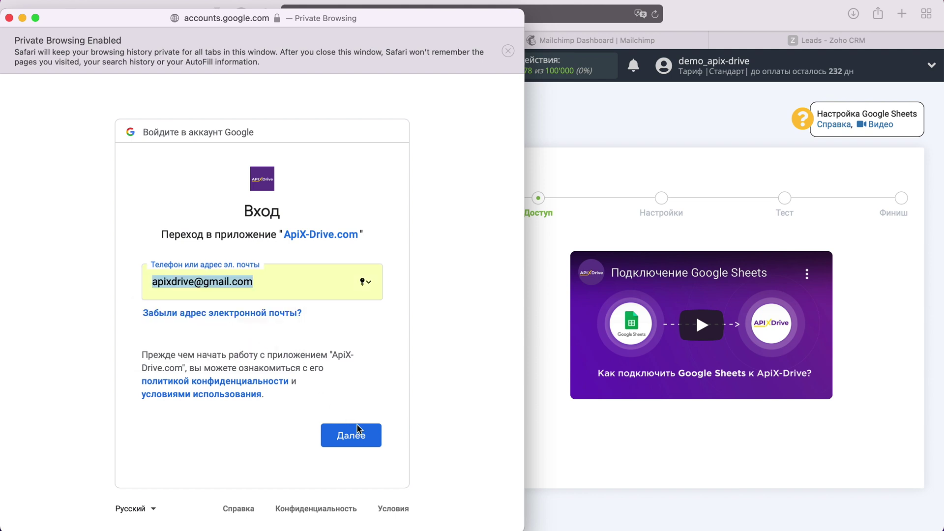
left_click(353, 435)
left_click(210, 310)
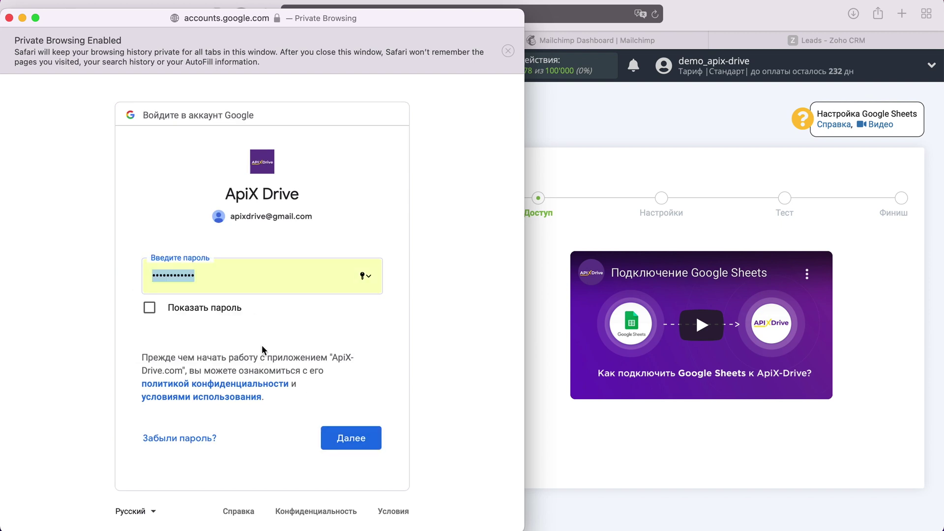
left_click(361, 437)
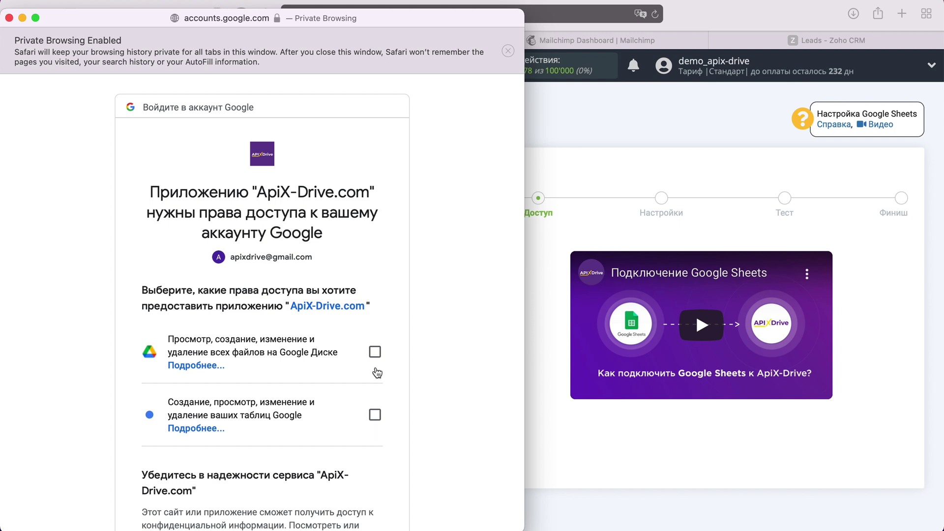
Grant ApiX-Drive access to Google Drive files and Google Sheets spreadsheets
left_click(375, 352)
left_click(375, 415)
scroll(423, 385, "down", 4)
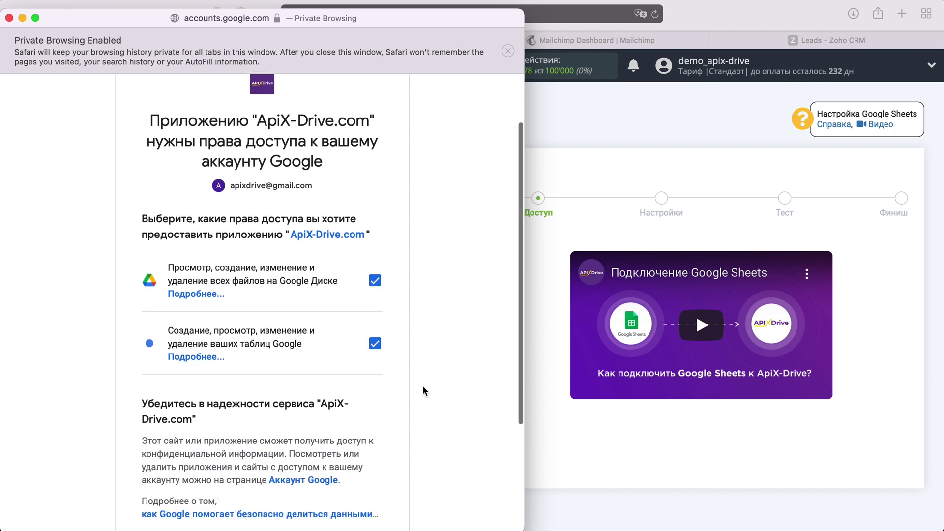
scroll(422, 384, "down", 3)
scroll(421, 383, "down", 1)
left_click(363, 473)
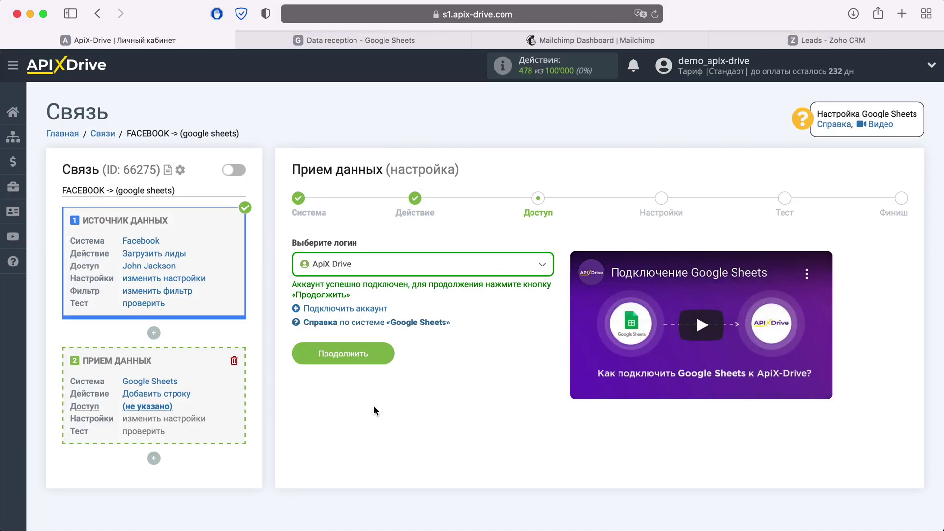
Keep the Google login and target file 'Data reception', sheet 'Data reception'
left_click(421, 264)
left_click(364, 348)
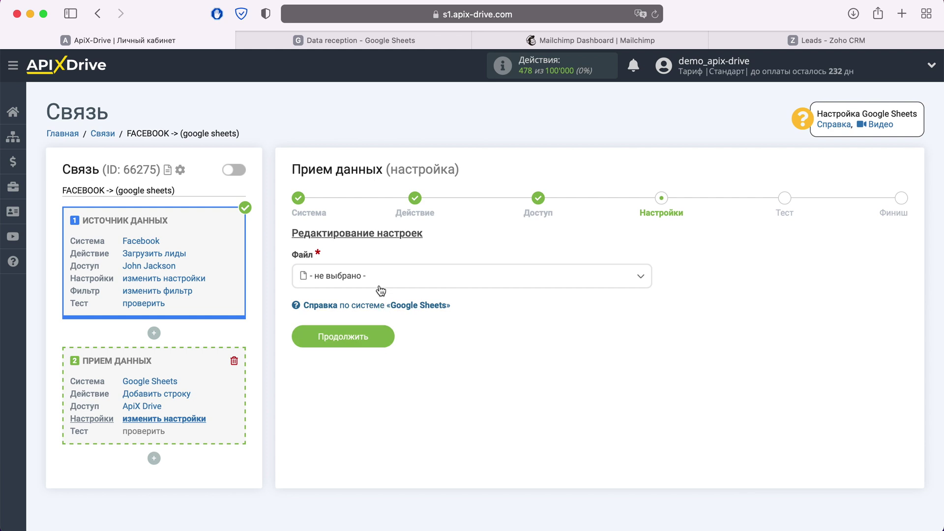
left_click(382, 279)
left_click(364, 342)
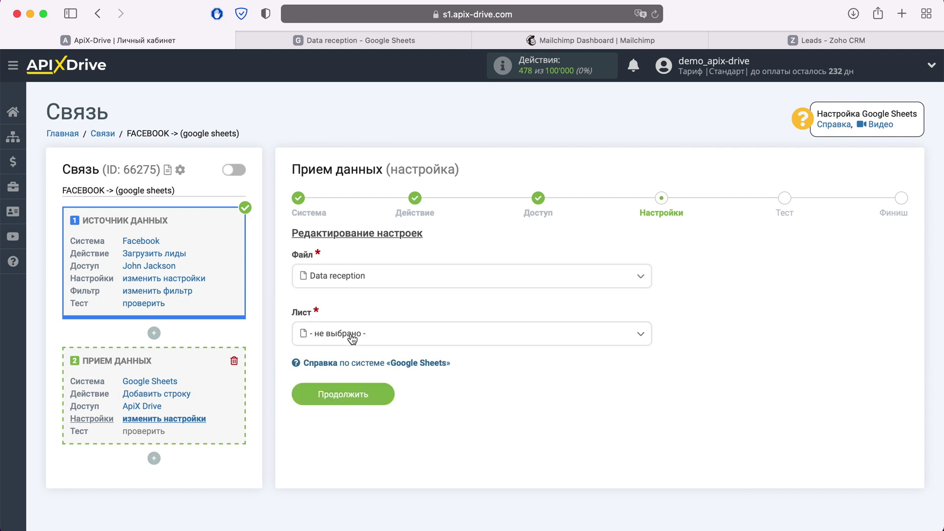
left_click(352, 337)
left_click(358, 401)
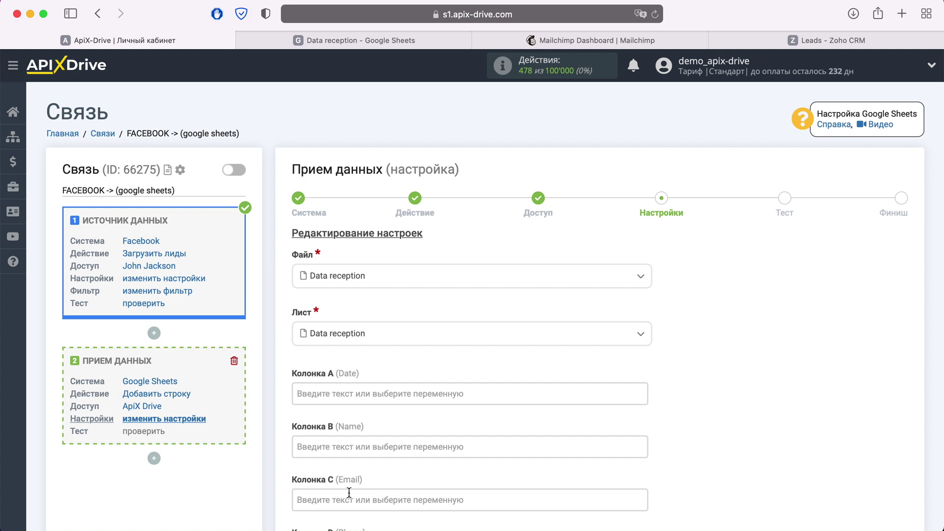
Map the lead creation date, full_name and email into columns A, B and C
left_click(317, 395)
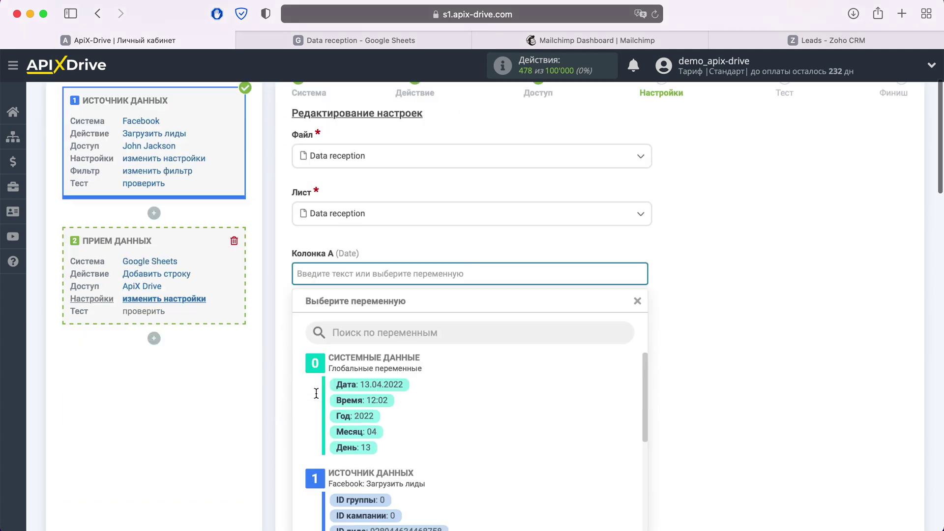
scroll(503, 341, "down", 5)
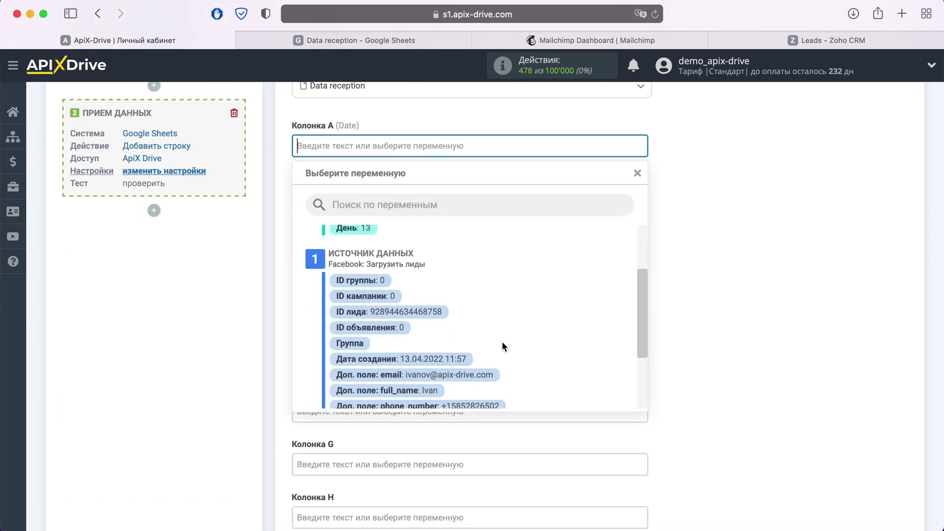
left_click(462, 354)
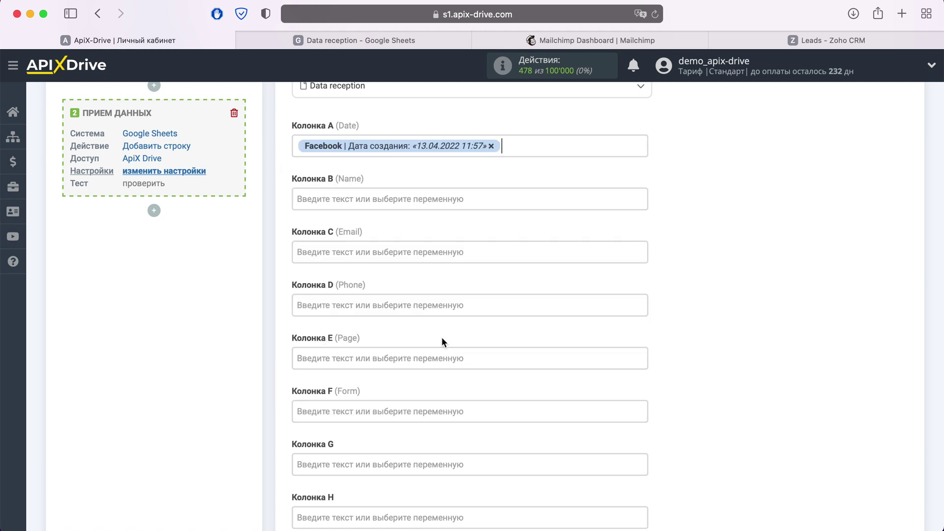
left_click(383, 199)
scroll(517, 299, "down", 5)
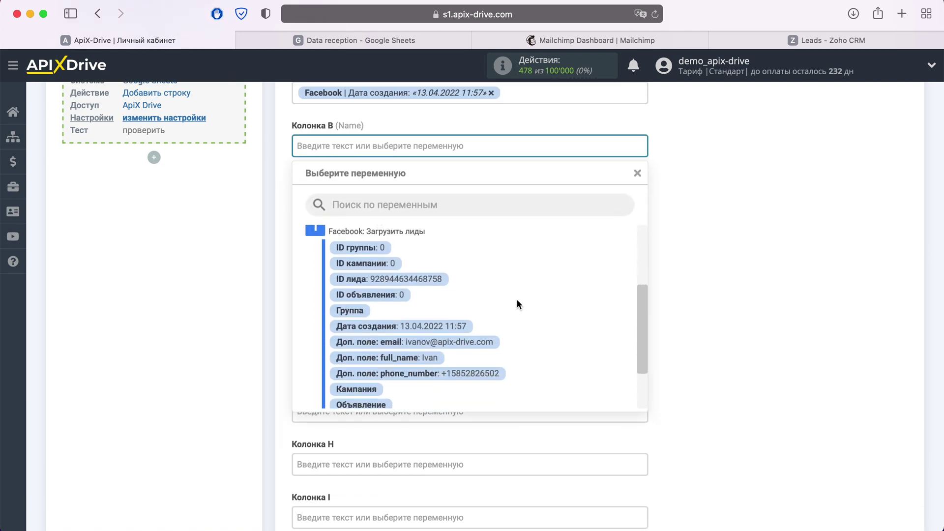
left_click(429, 358)
left_click(359, 195)
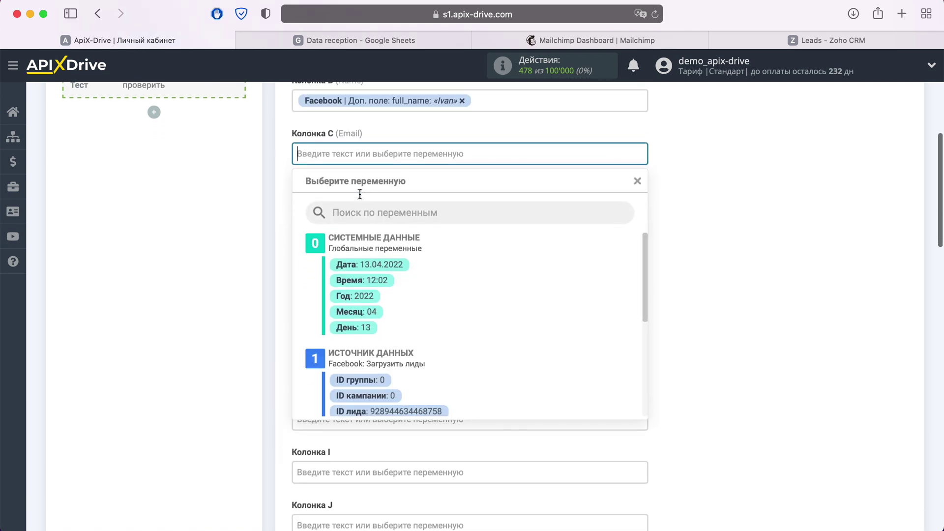
scroll(501, 307, "down", 4)
scroll(500, 307, "down", 1)
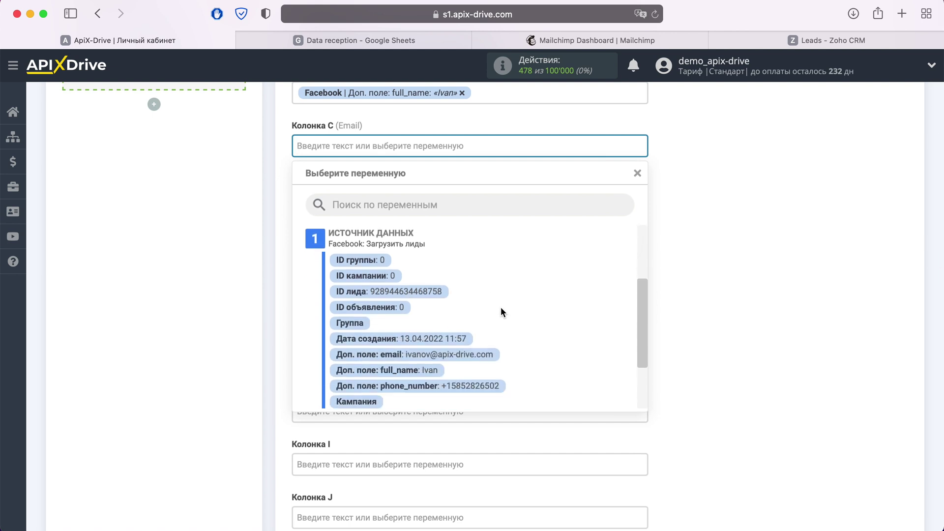
left_click(474, 358)
Map the lead's phone_number, page and form name into columns D, E and F
left_click(379, 202)
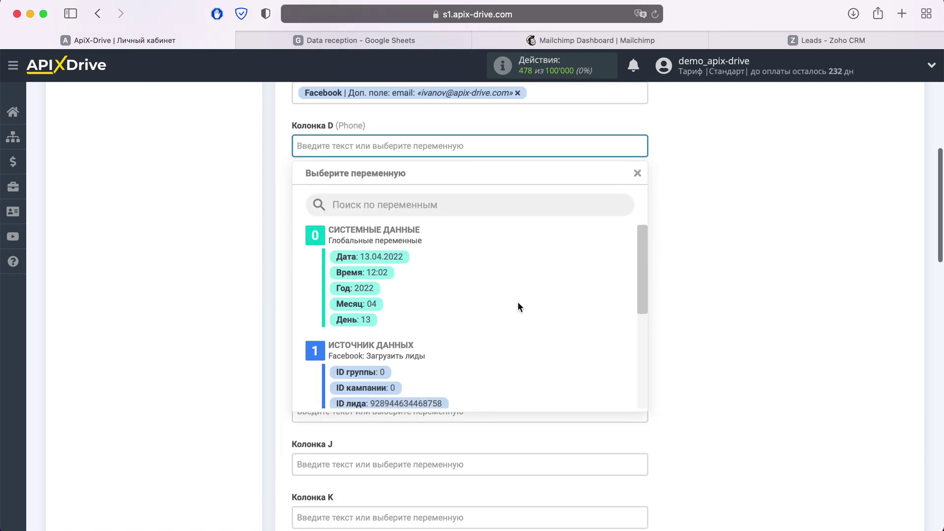
scroll(518, 307, "down", 3)
scroll(518, 306, "down", 2)
scroll(518, 307, "down", 1)
left_click(494, 338)
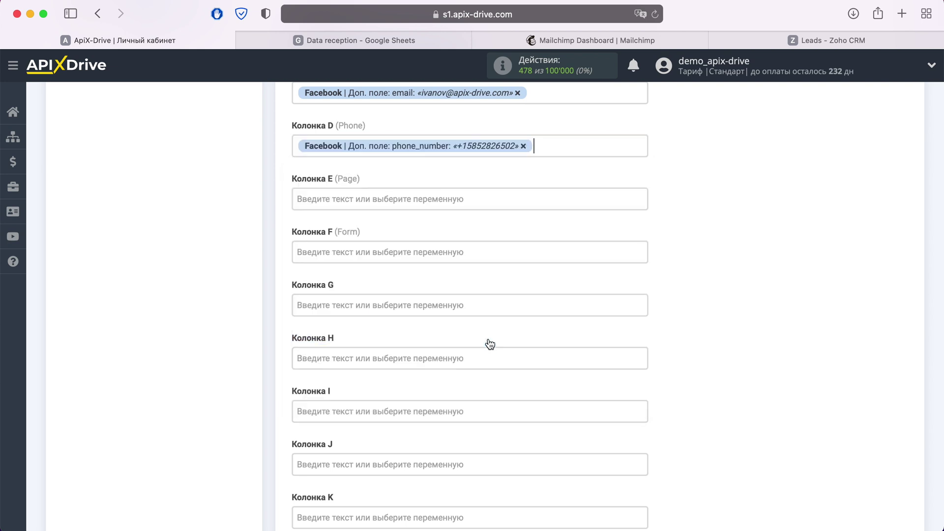
left_click(382, 199)
scroll(523, 288, "down", 3)
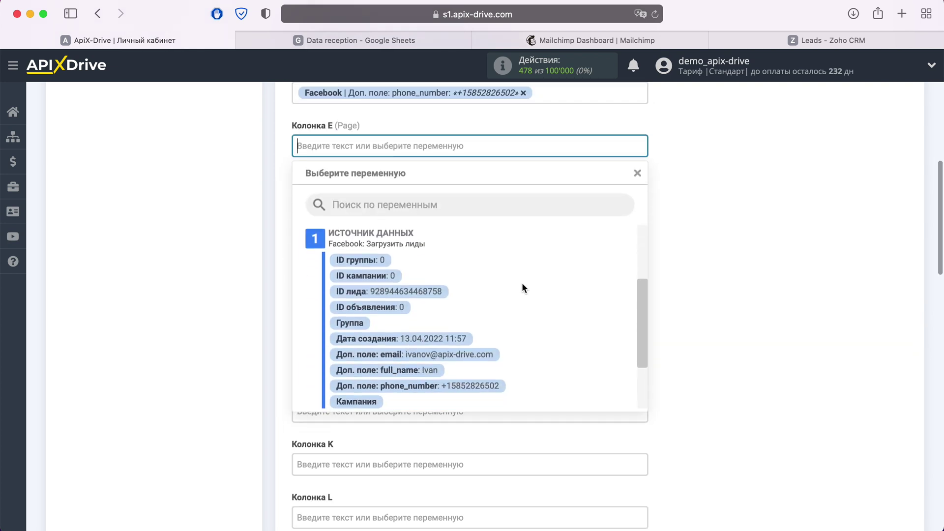
scroll(523, 285, "down", 1)
scroll(522, 285, "down", 1)
scroll(523, 285, "down", 1)
scroll(523, 286, "down", 1)
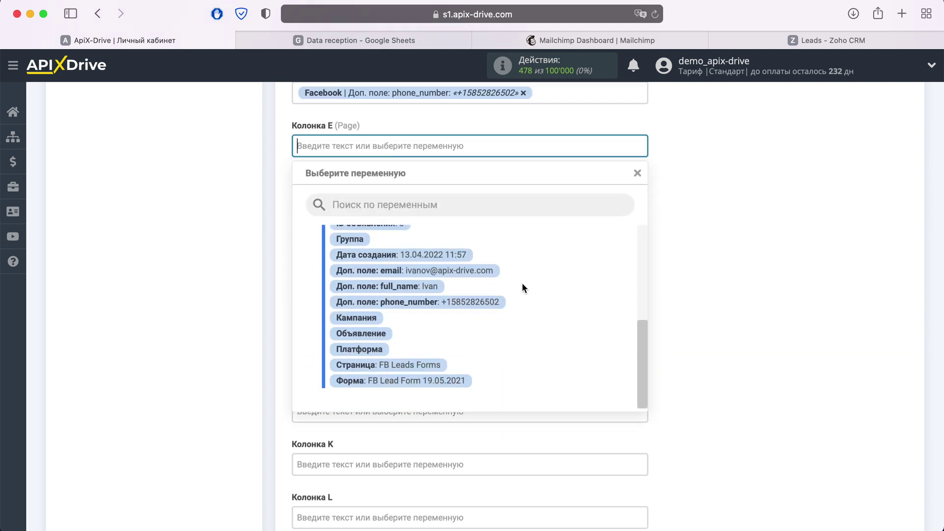
left_click(418, 365)
left_click(384, 194)
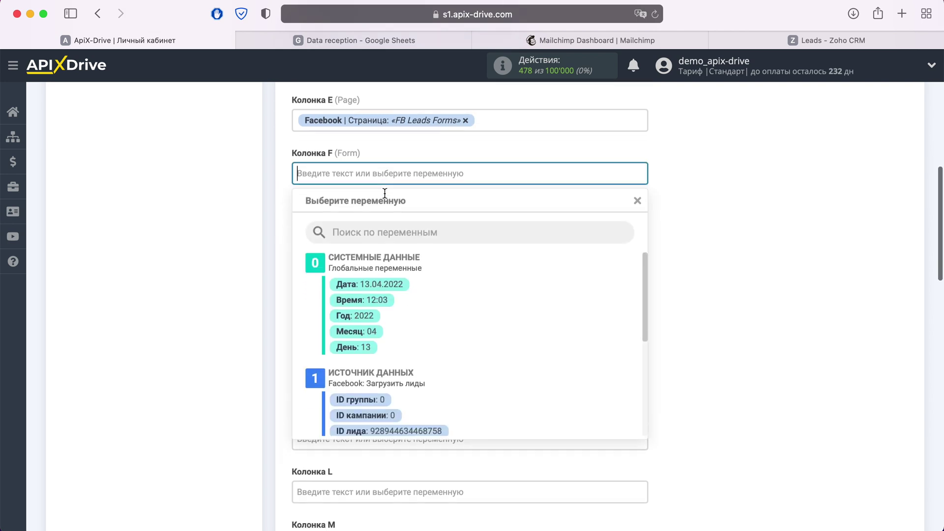
scroll(522, 296, "down", 3)
scroll(522, 296, "down", 1)
scroll(522, 296, "down", 2)
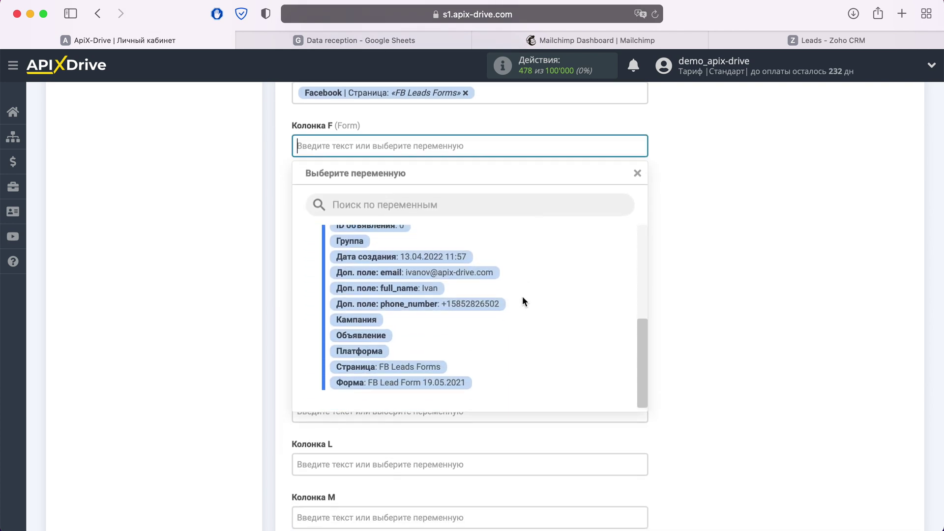
left_click(444, 383)
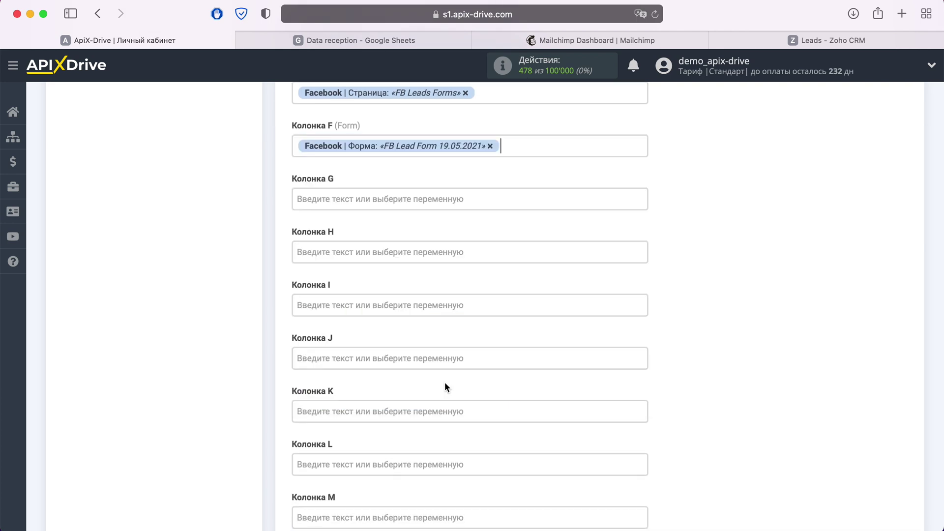
Label column G 'Новый лид из Facebook' and save the mapping with Продолжить
left_click(384, 207)
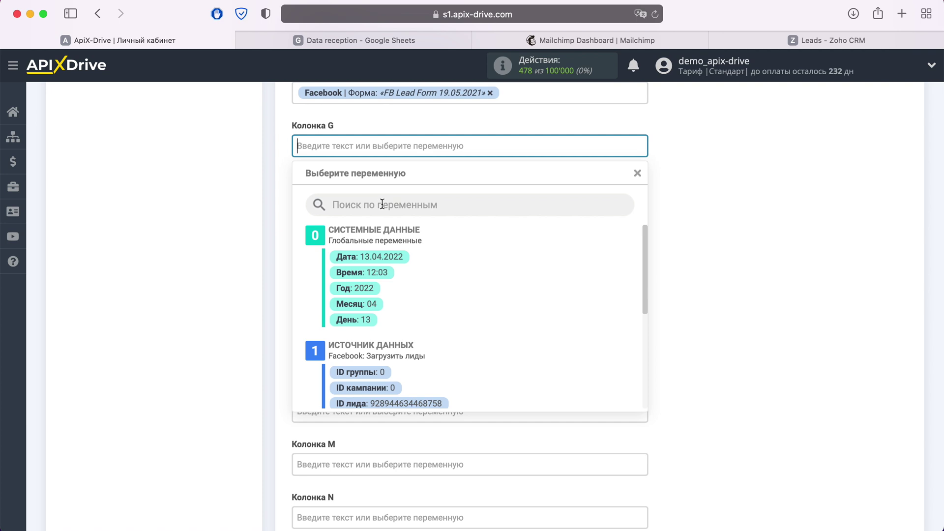
type("Новый лид из")
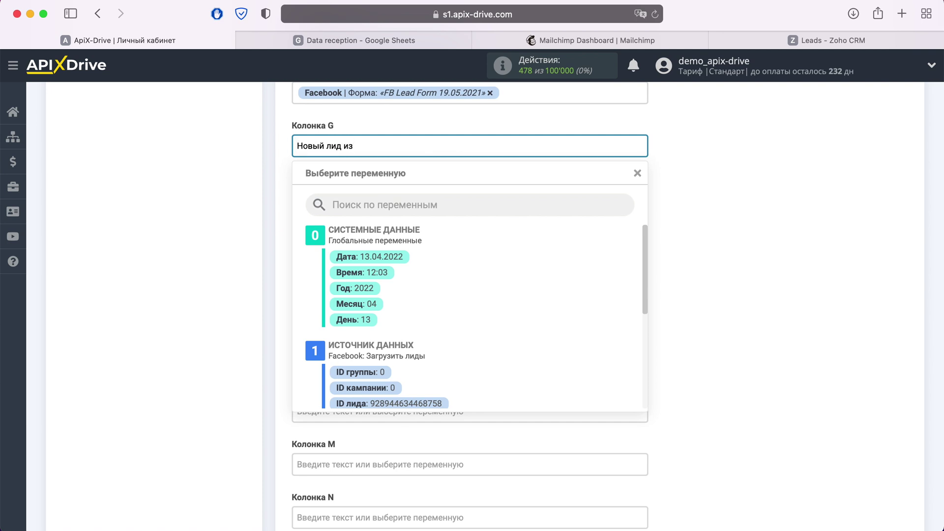
type(" Facebook")
left_click(787, 212)
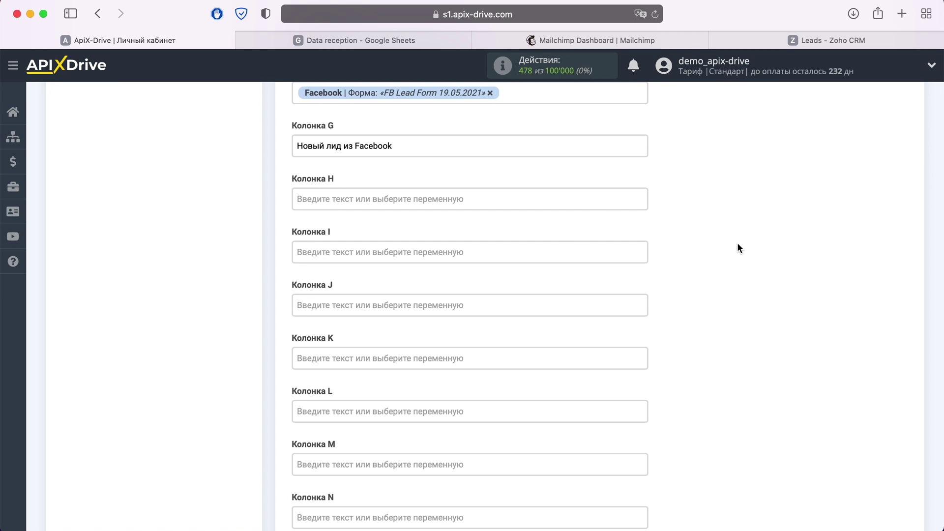
scroll(737, 247, "down", 1)
scroll(738, 248, "down", 3)
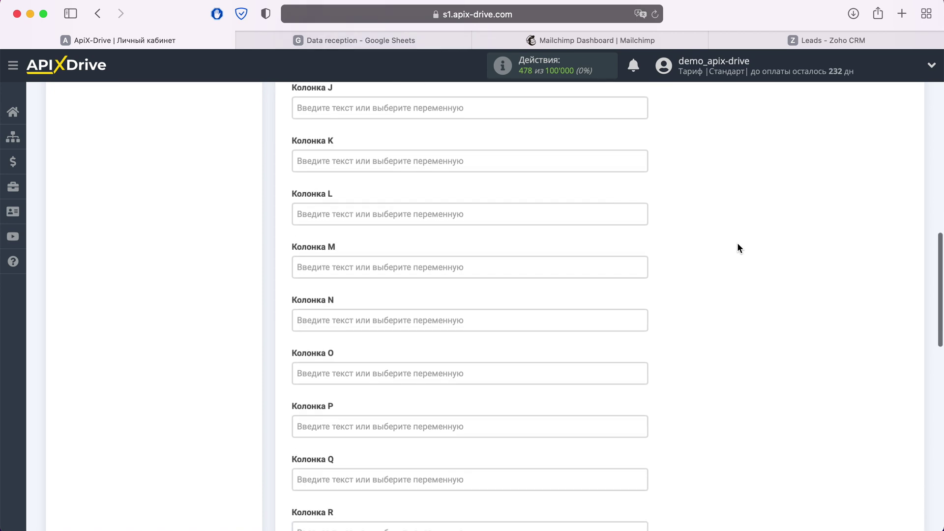
scroll(738, 248, "down", 3)
scroll(738, 247, "down", 2)
scroll(736, 242, "down", 4)
scroll(736, 243, "down", 4)
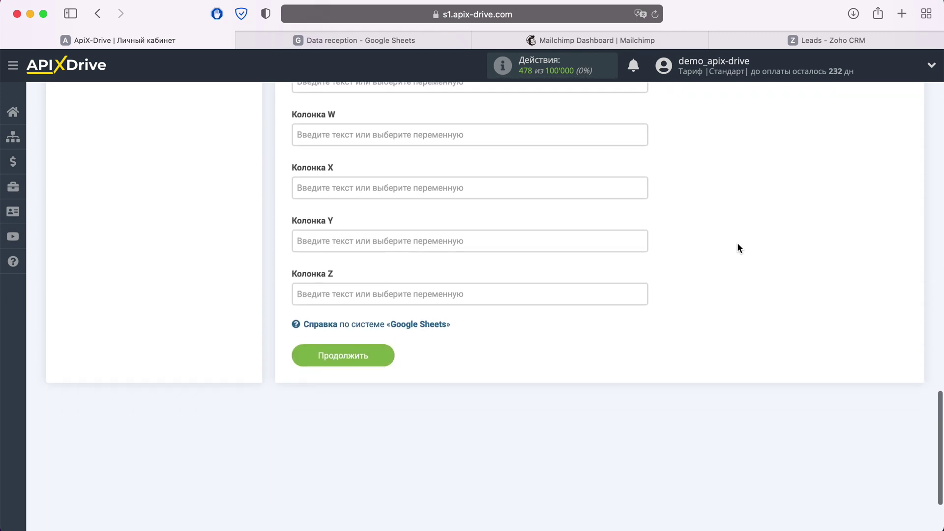
scroll(737, 242, "down", 1)
left_click(383, 313)
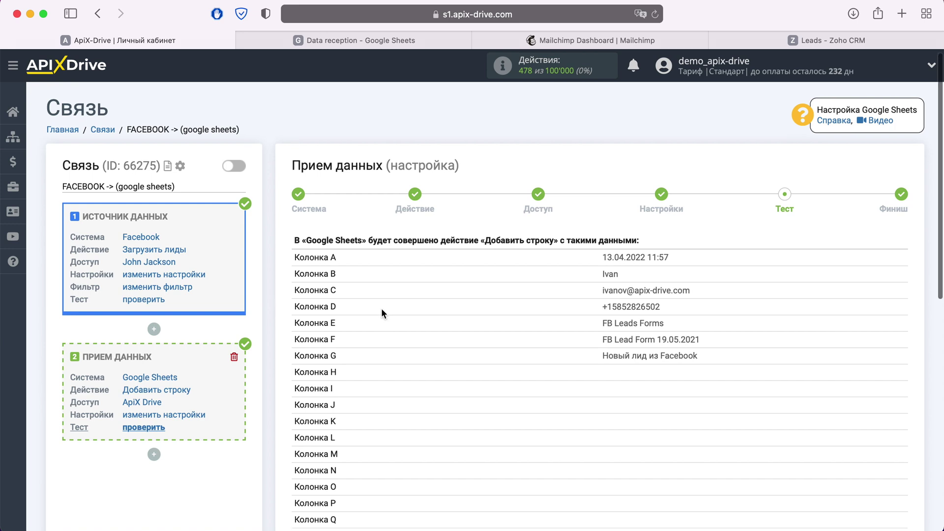
Send the test lead to Google Sheets and switch to the Data reception sheet
scroll(382, 311, "down", 3)
scroll(381, 311, "down", 3)
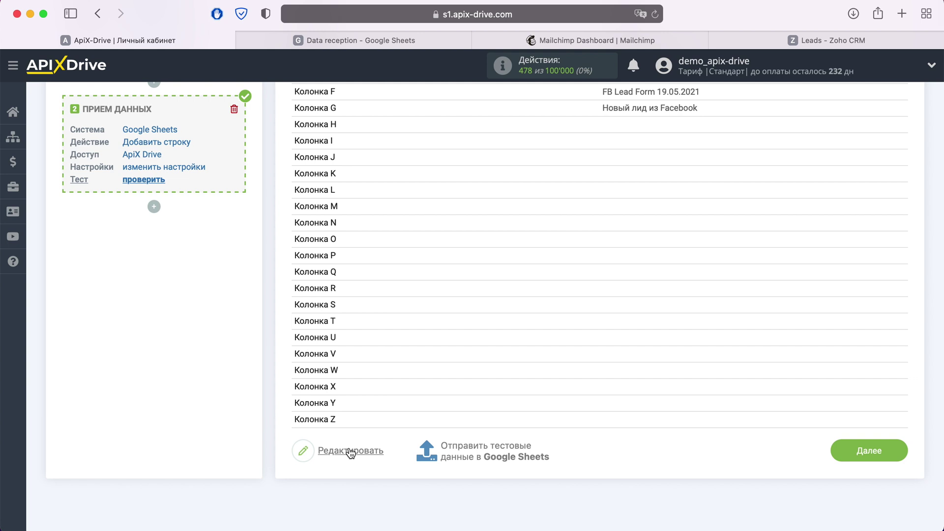
left_click(482, 452)
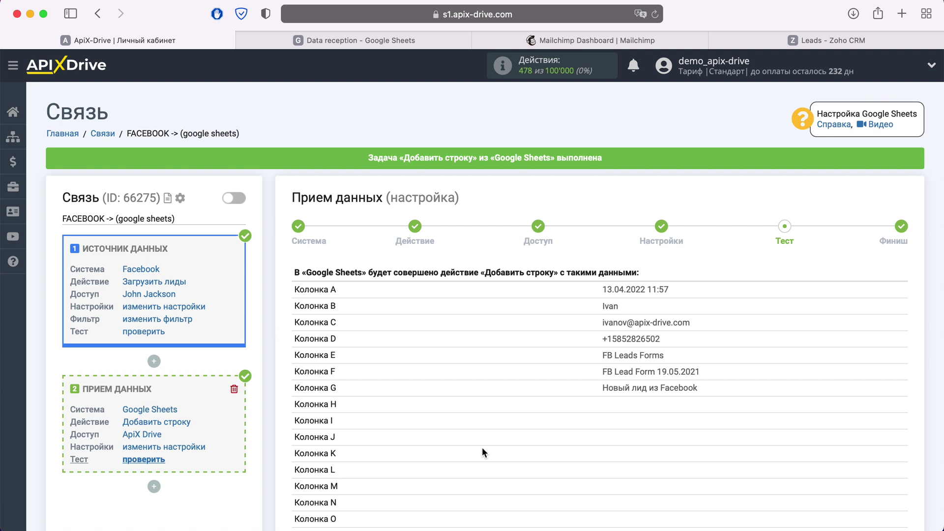
left_click(344, 41)
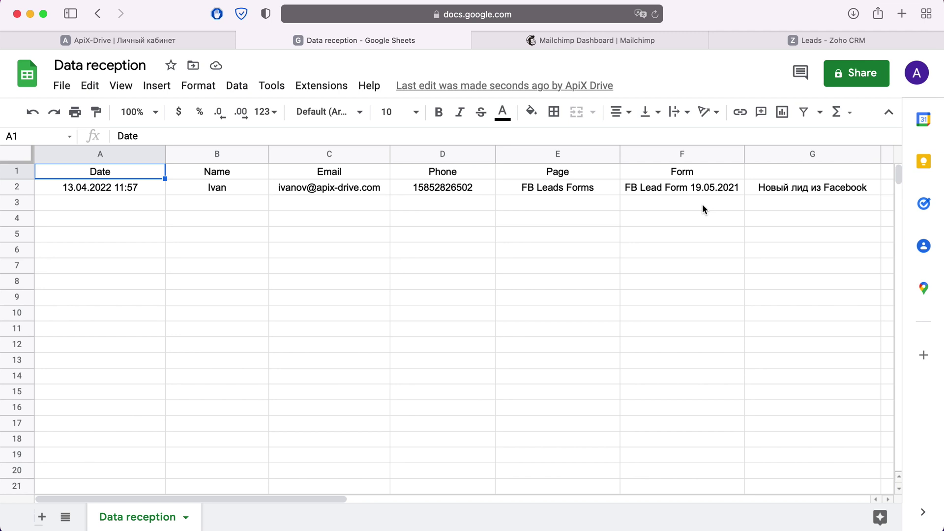
After checking row 2 holds the test lead, go back to the ApiX-Drive connection
left_click(173, 42)
Finish the Google Sheets receiver block with Далее to reach the Финиш step
scroll(720, 244, "down", 5)
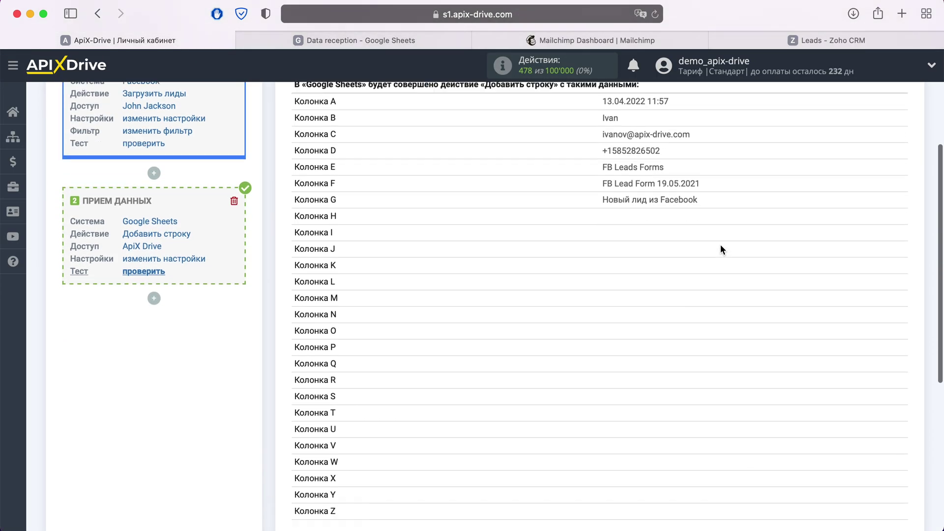
left_click(894, 465)
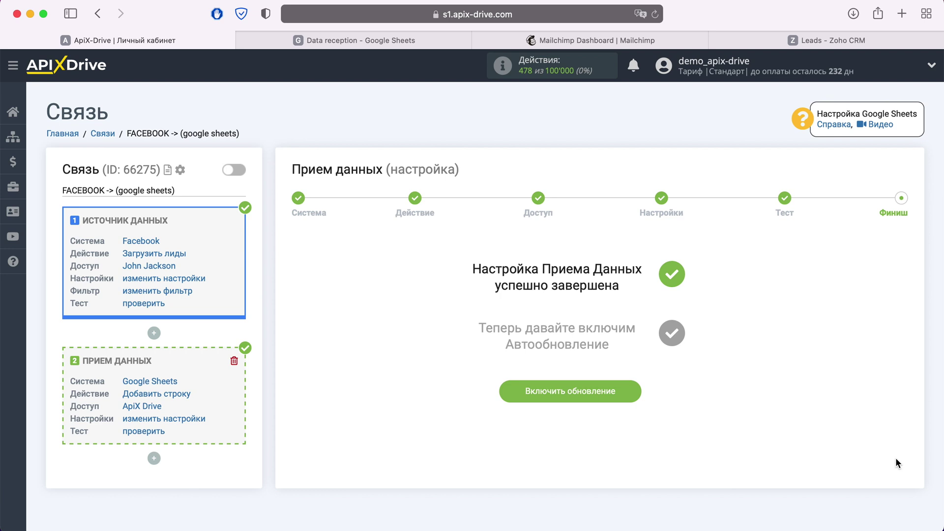
Add a 'Добавить ПРИЕМНИК данных' block and choose Mailchimp as its system
left_click(155, 457)
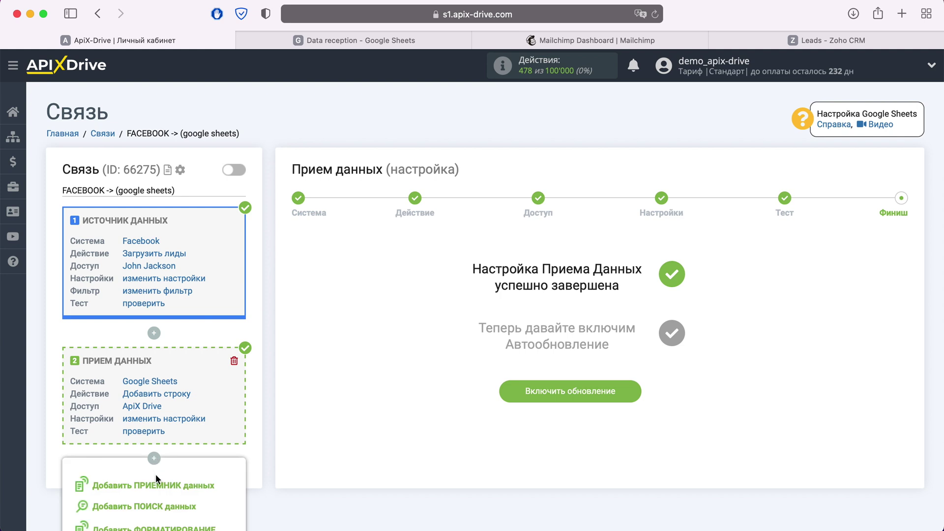
left_click(166, 484)
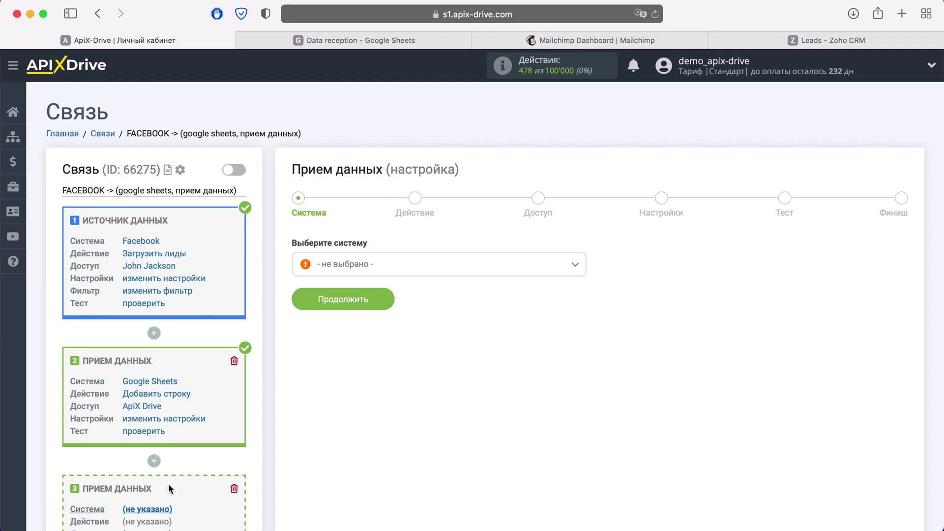
left_click(436, 266)
scroll(485, 354, "down", 3)
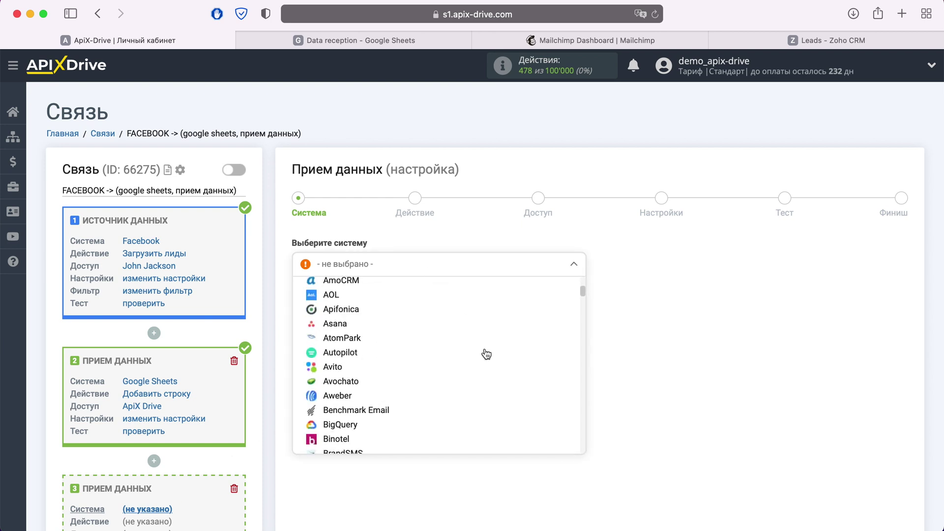
scroll(487, 354, "down", 3)
scroll(487, 354, "down", 3)
scroll(487, 354, "down", 3)
scroll(486, 354, "down", 3)
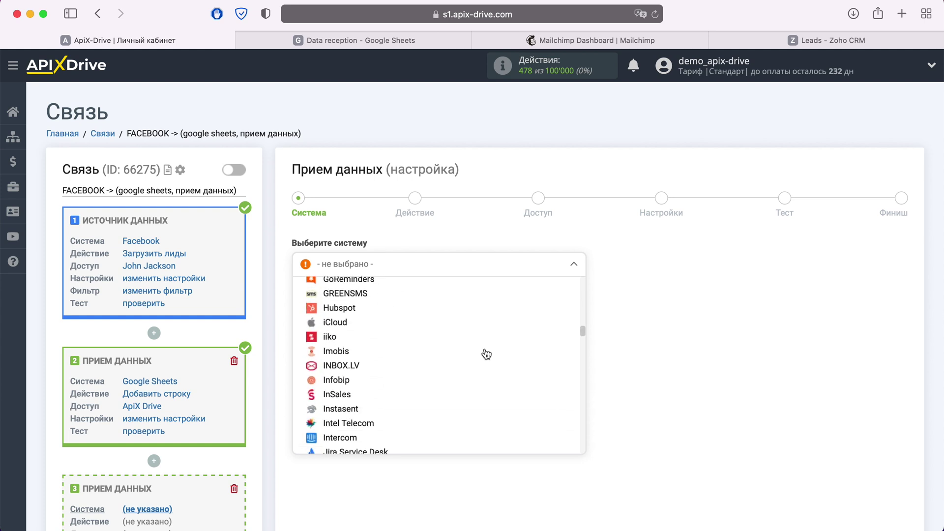
scroll(486, 354, "down", 5)
scroll(486, 354, "down", 3)
scroll(486, 354, "down", 1)
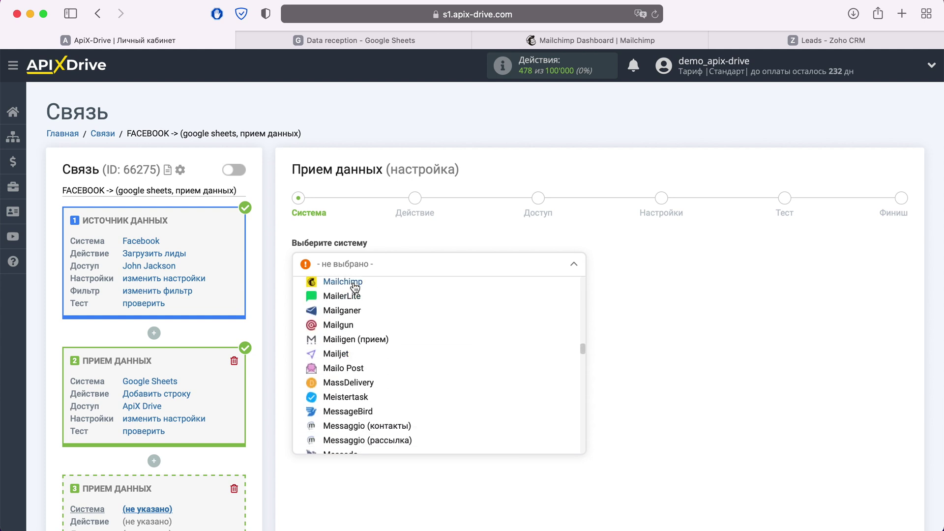
left_click(354, 285)
left_click(383, 296)
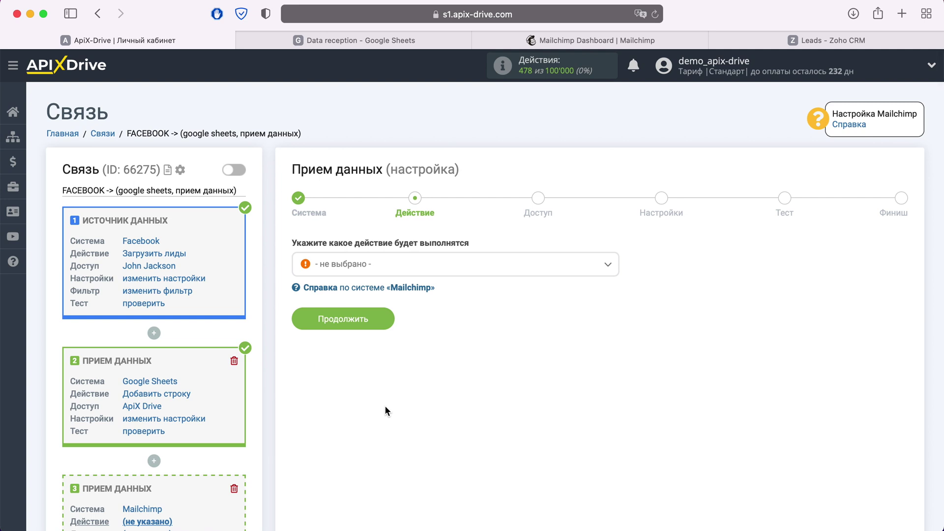
Set the Mailchimp action to 'Добавить новый E-mail' and start connecting a Mailchimp account
left_click(407, 265)
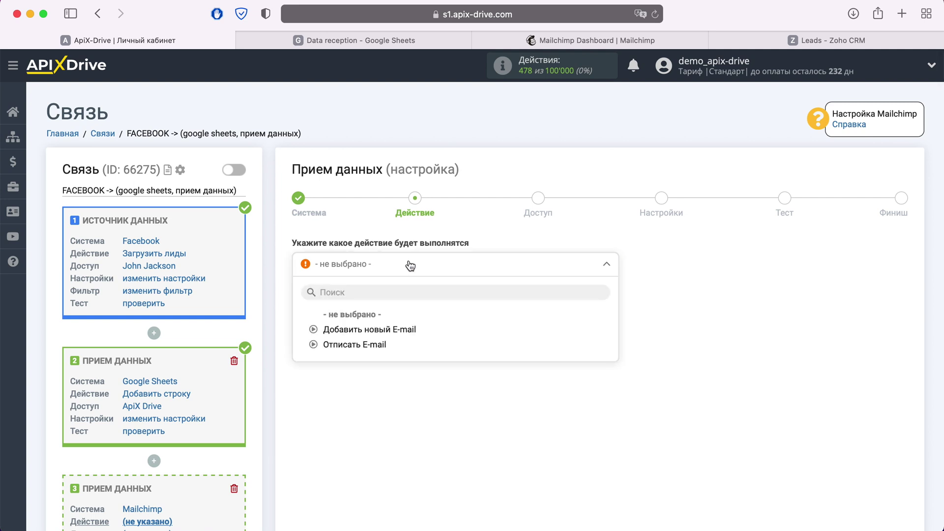
left_click(404, 335)
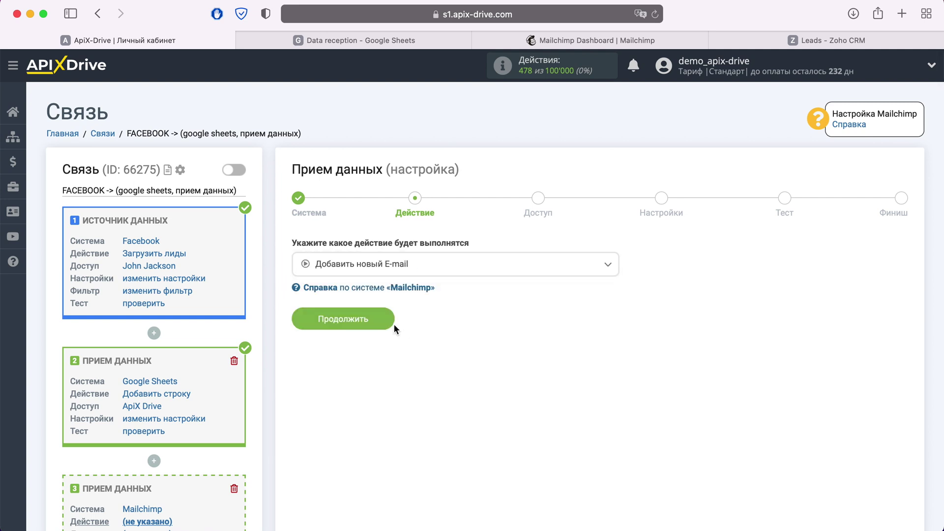
left_click(389, 320)
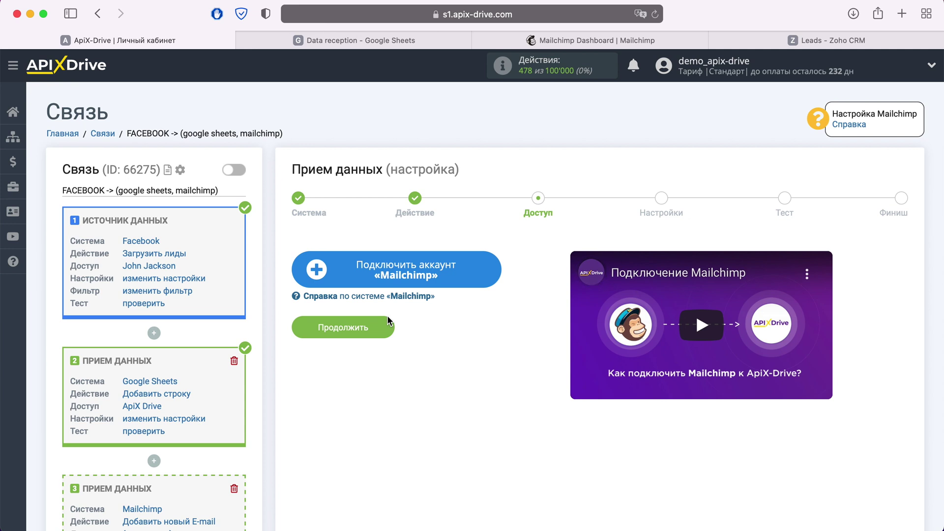
left_click(491, 268)
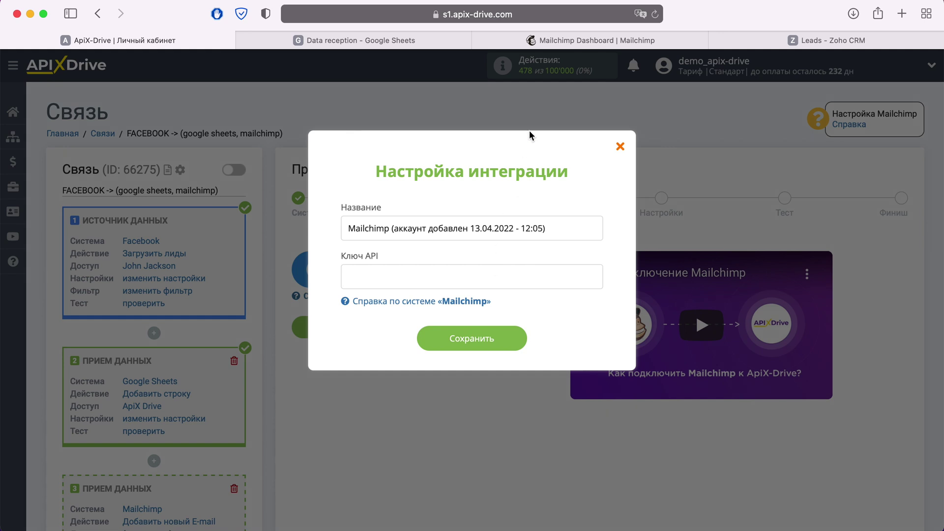
left_click(541, 41)
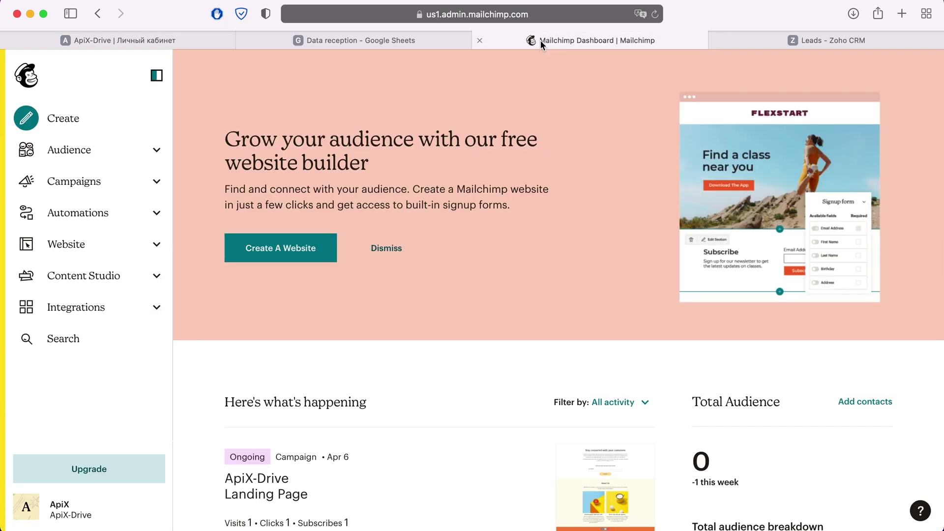
Go to the API keys page via the Mailchimp profile's Extras menu
left_click(24, 514)
left_click(85, 357)
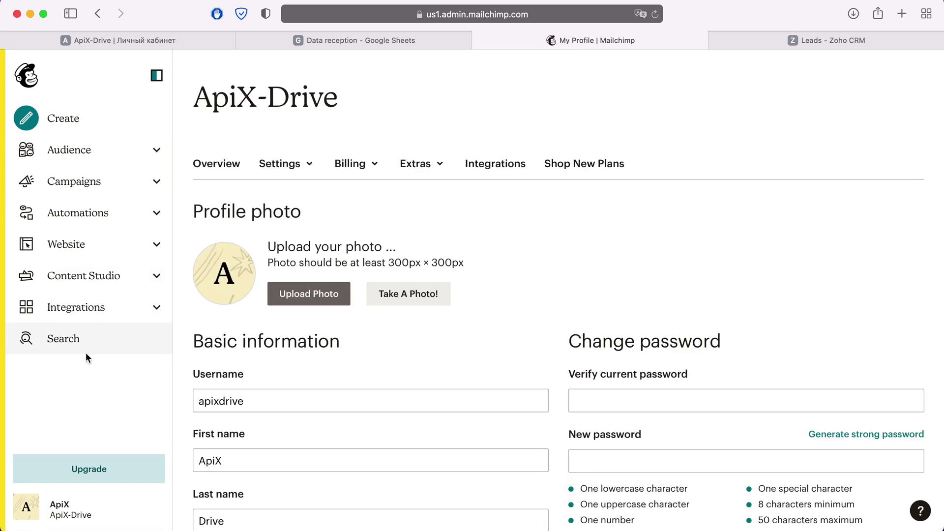
left_click(423, 164)
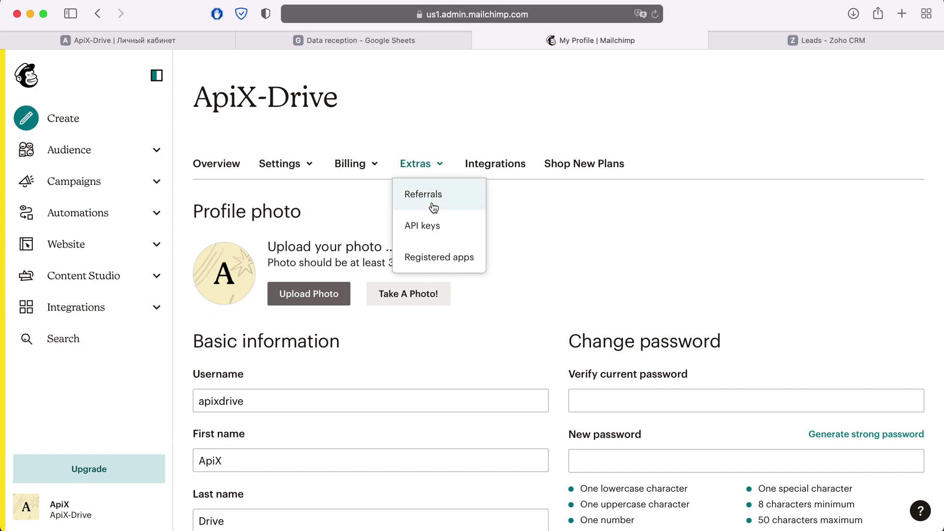
left_click(437, 227)
scroll(438, 232, "down", 3)
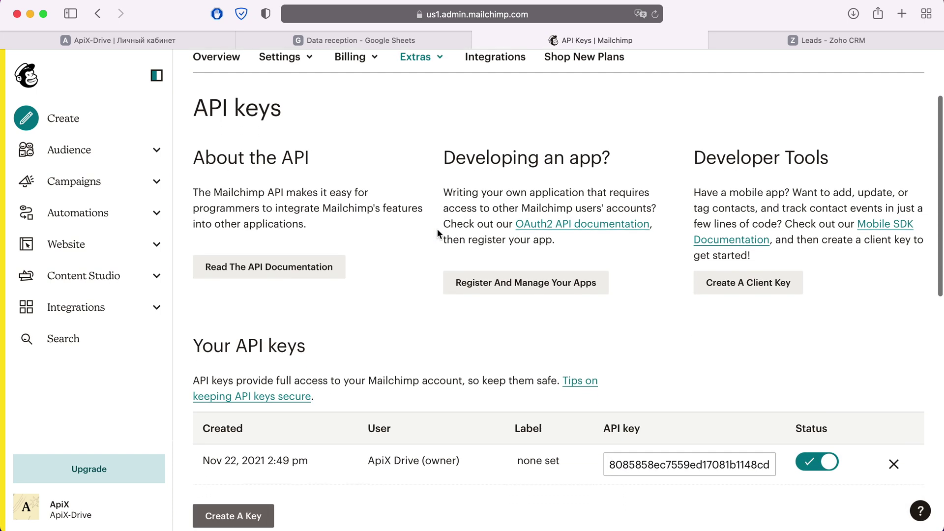
scroll(438, 232, "down", 2)
scroll(438, 231, "down", 2)
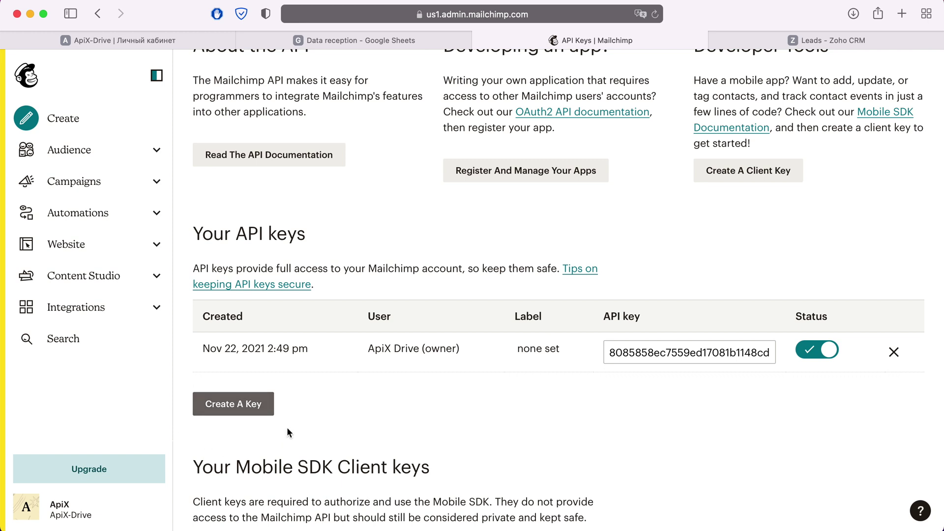
Copy the account's API key and return to the ApiX-Drive dialog
left_click_drag(611, 354, 783, 356)
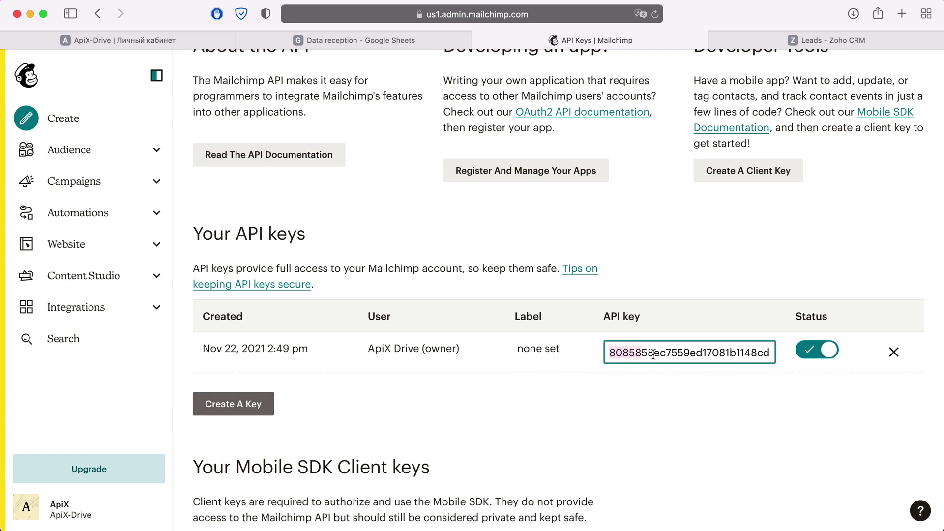
right_click(733, 359)
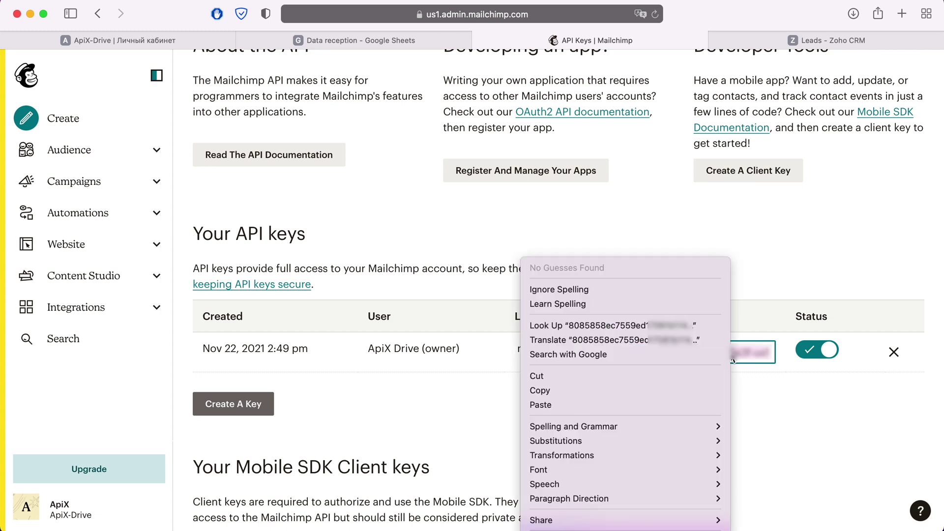
left_click(662, 390)
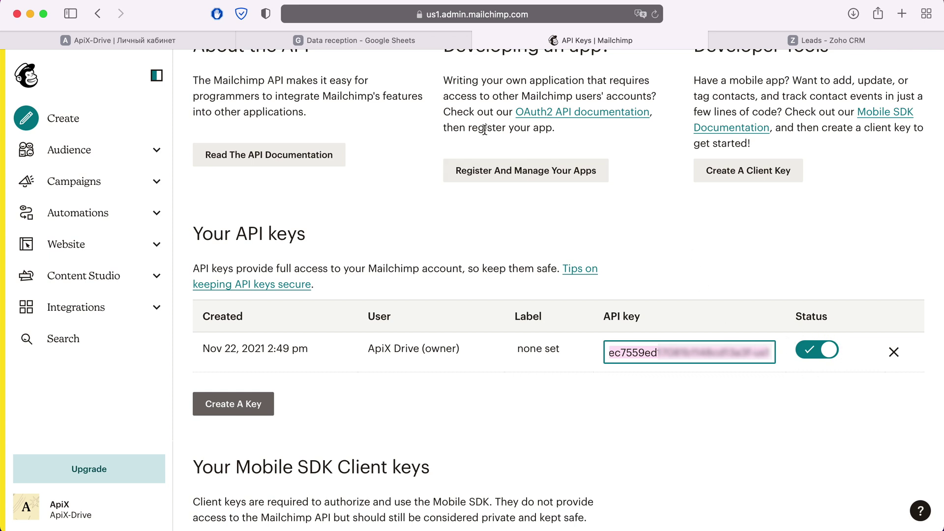
left_click(128, 39)
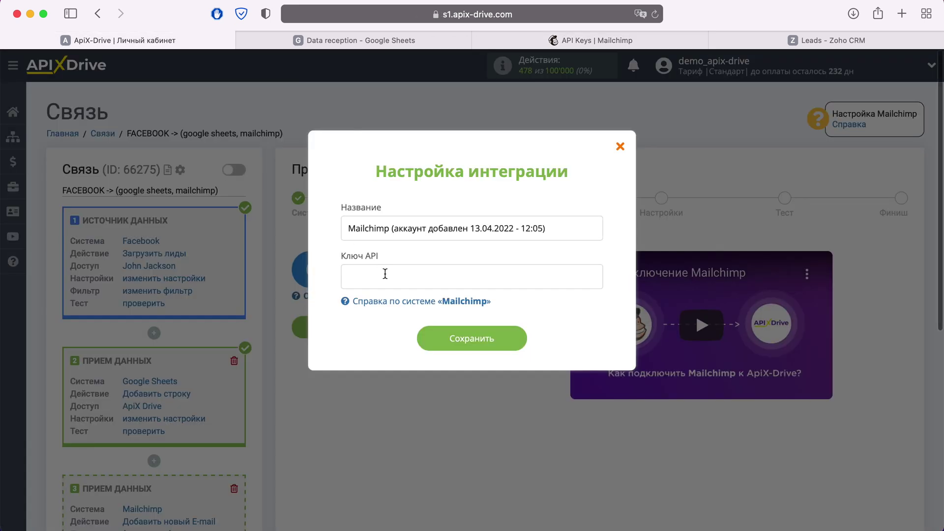
Paste the API key into Ключ API, save, and select the new Mailchimp login
right_click(381, 269)
left_click(402, 308)
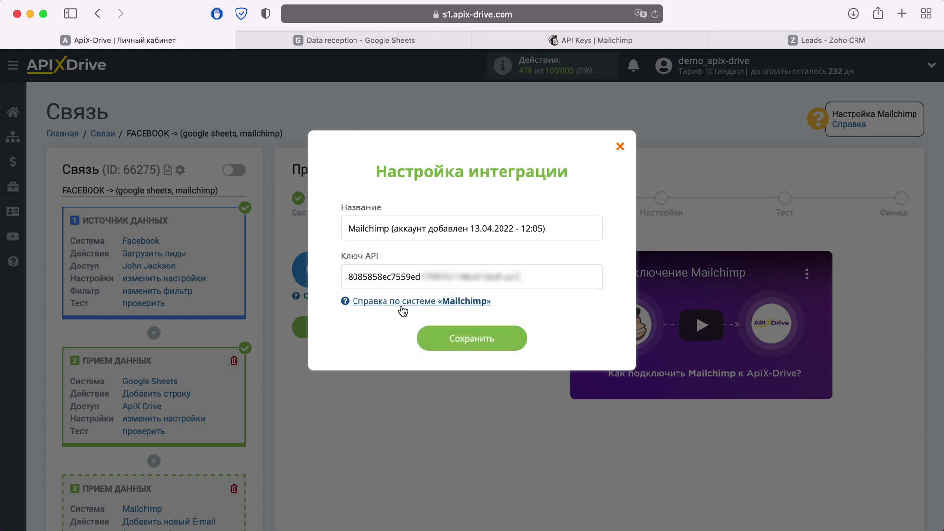
left_click(518, 339)
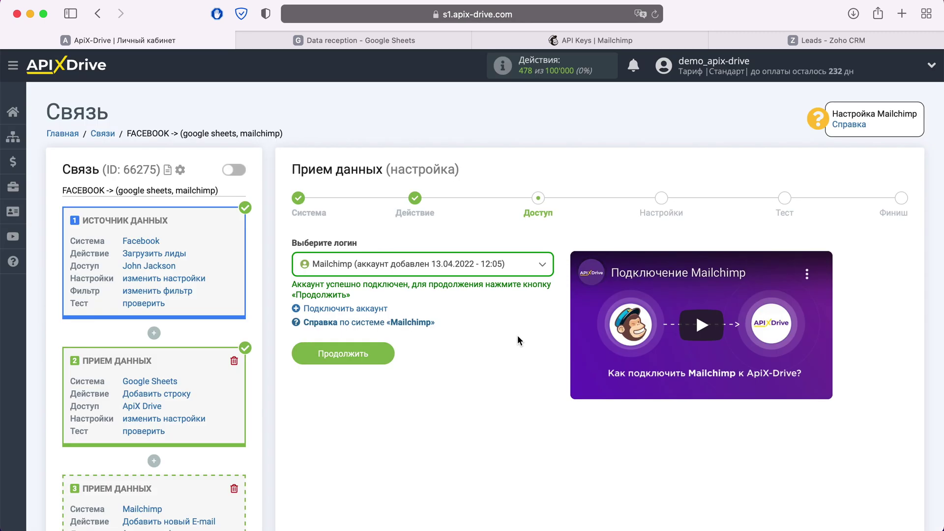
left_click(522, 274)
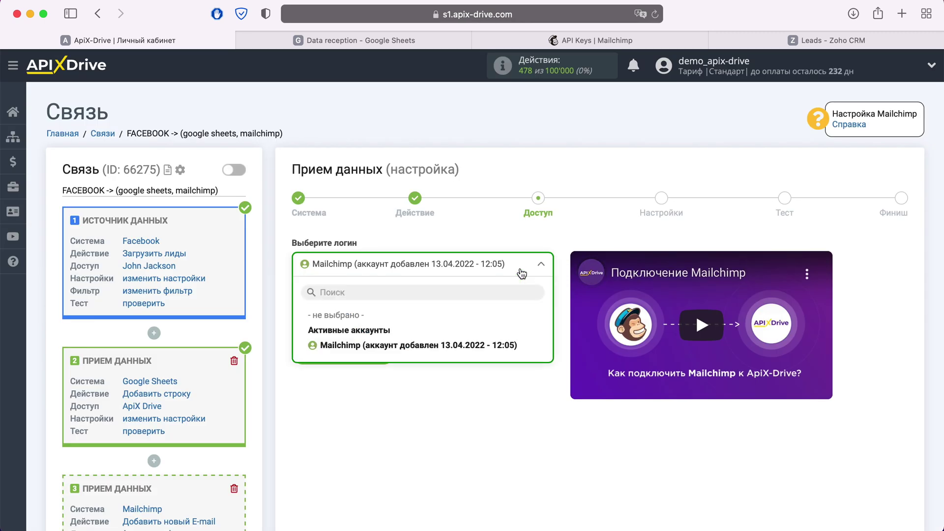
left_click(481, 345)
left_click(382, 350)
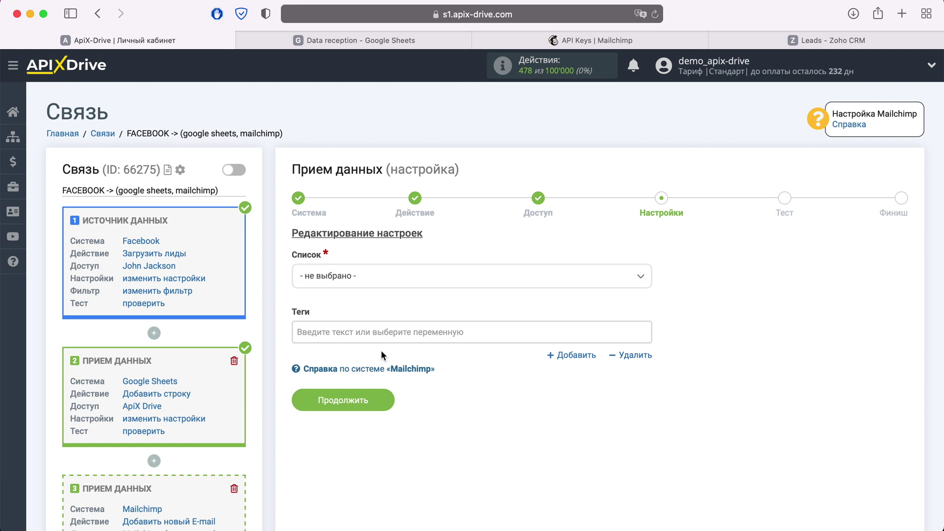
Choose the ApiX-Drive audience, fill E-mail with the lead's email, and tag with the form name
left_click(379, 277)
left_click(338, 341)
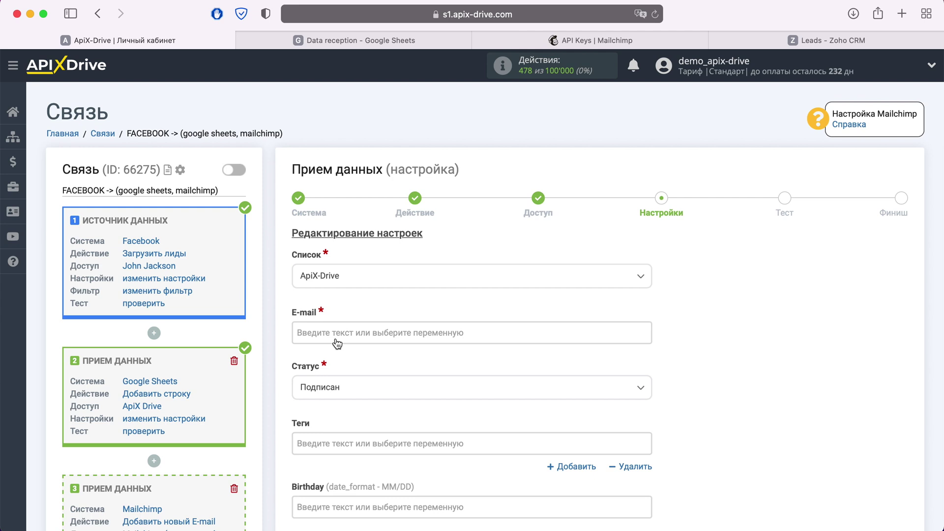
left_click(337, 333)
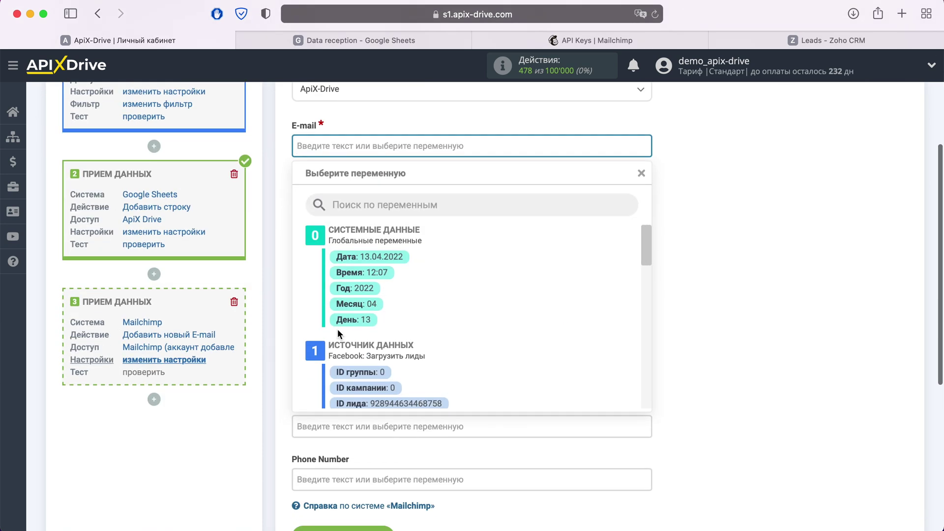
scroll(543, 280, "down", 3)
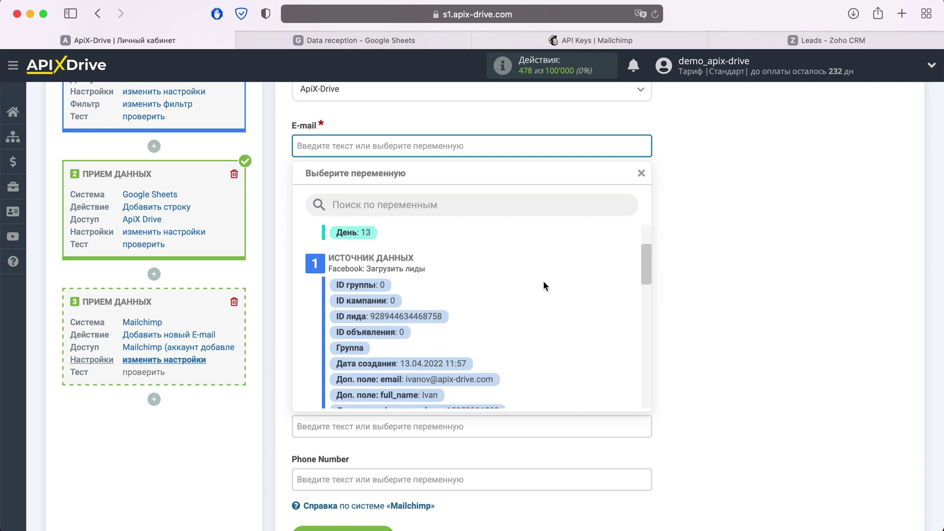
left_click(485, 379)
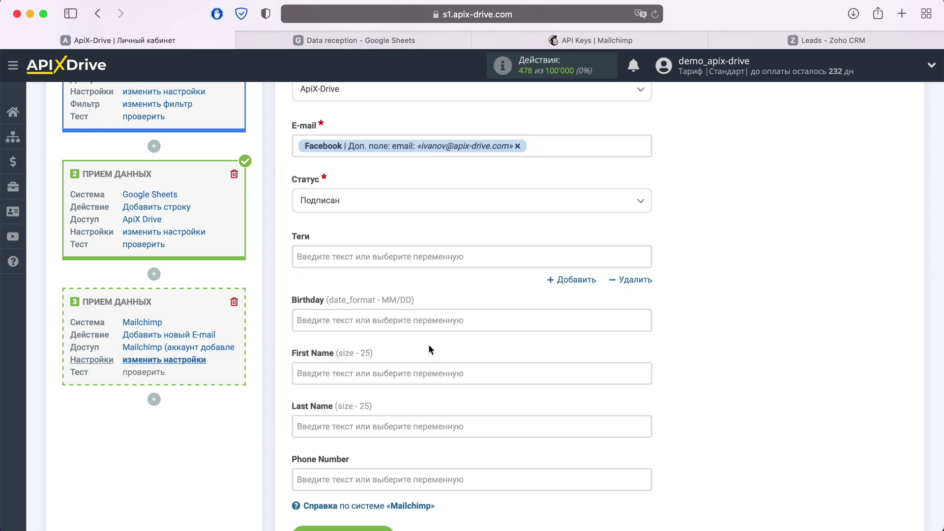
left_click(383, 258)
scroll(536, 295, "down", 3)
scroll(536, 295, "down", 2)
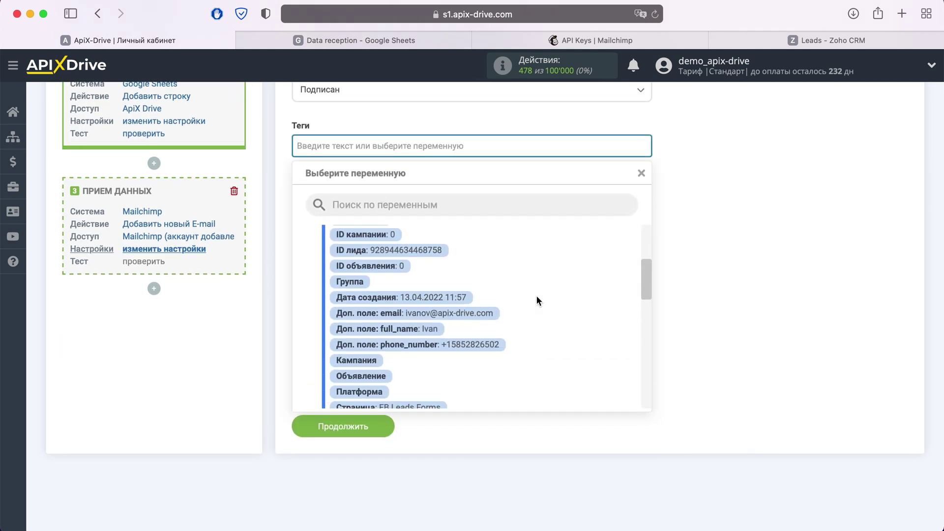
scroll(535, 296, "down", 2)
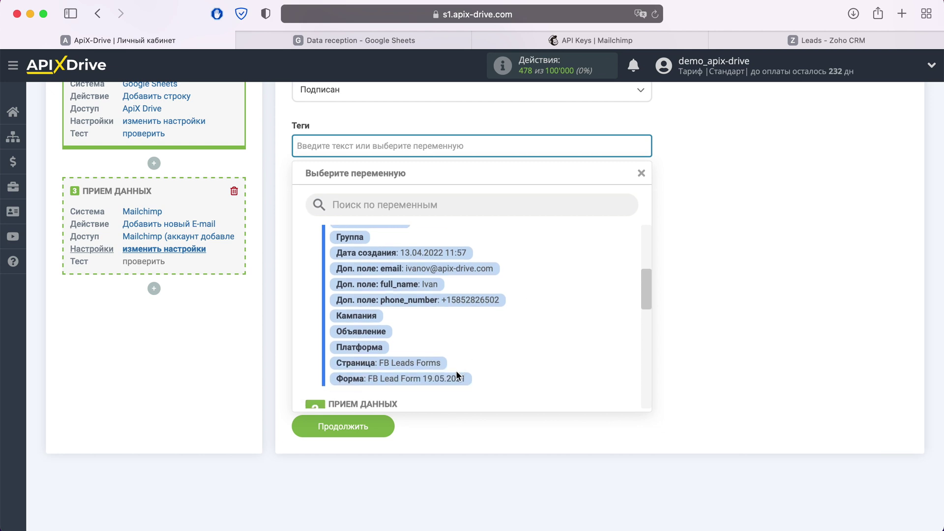
left_click(457, 376)
Fill First Name with full_name and Phone Number with phone_number, then continue
left_click(394, 265)
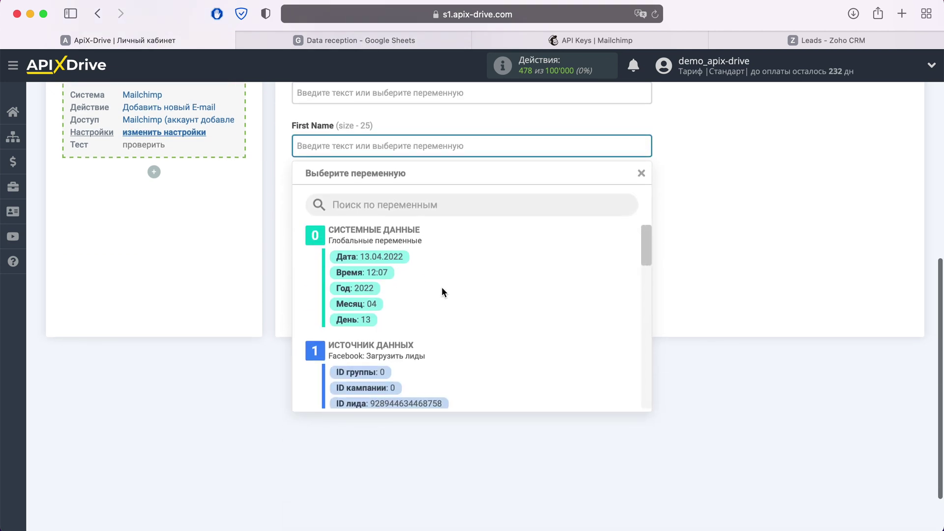
scroll(532, 294, "down", 2)
scroll(534, 295, "down", 3)
left_click(432, 366)
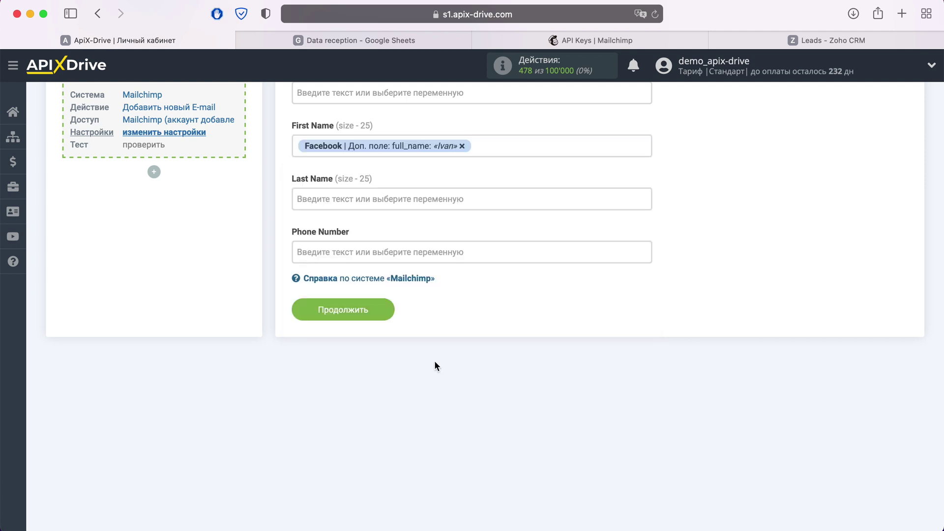
left_click(364, 251)
scroll(553, 288, "down", 5)
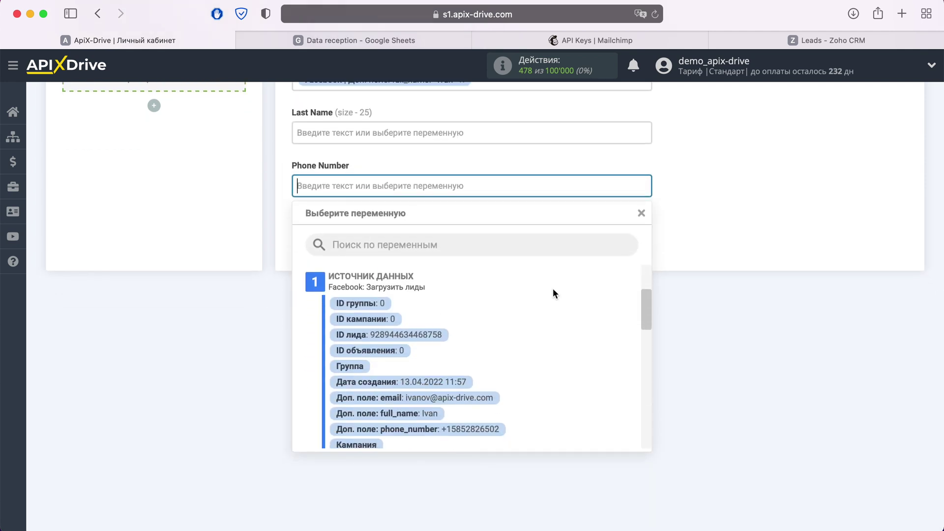
left_click(497, 408)
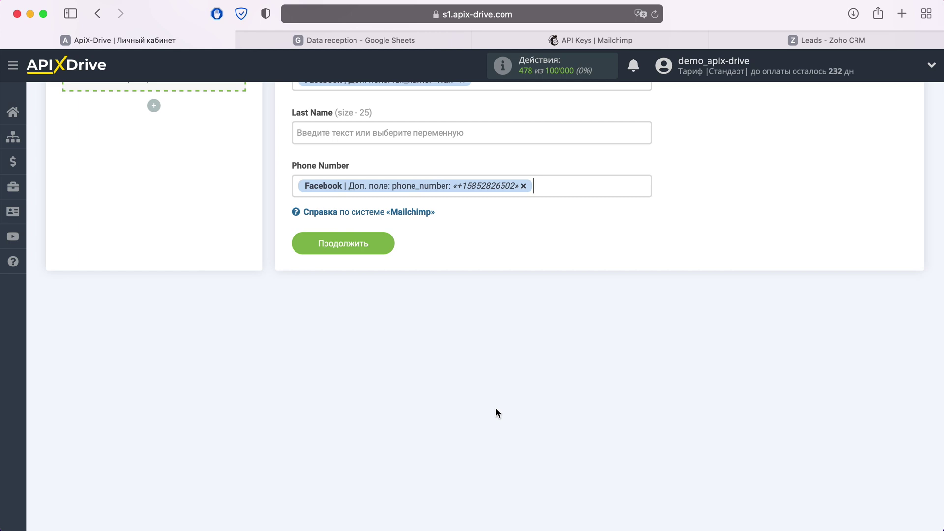
left_click(384, 243)
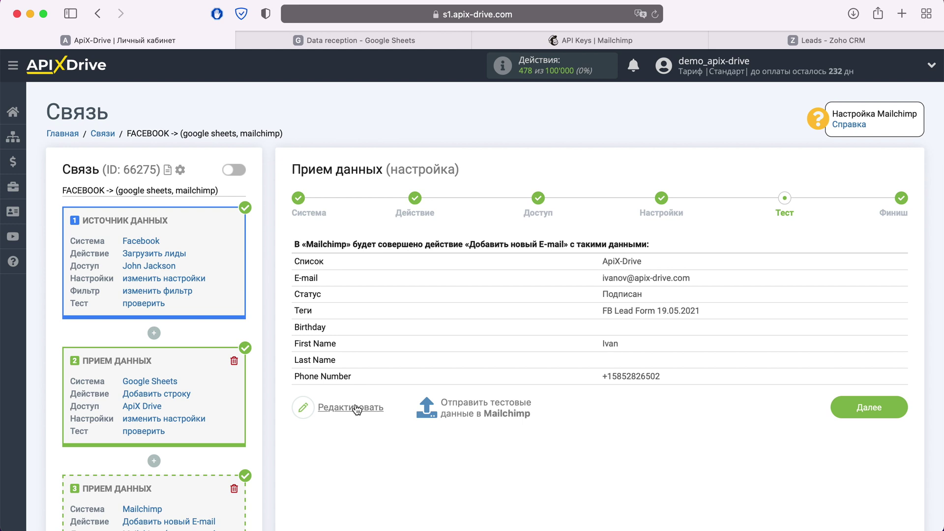
Send the test contact to Mailchimp and switch to the Mailchimp dashboard
left_click(479, 407)
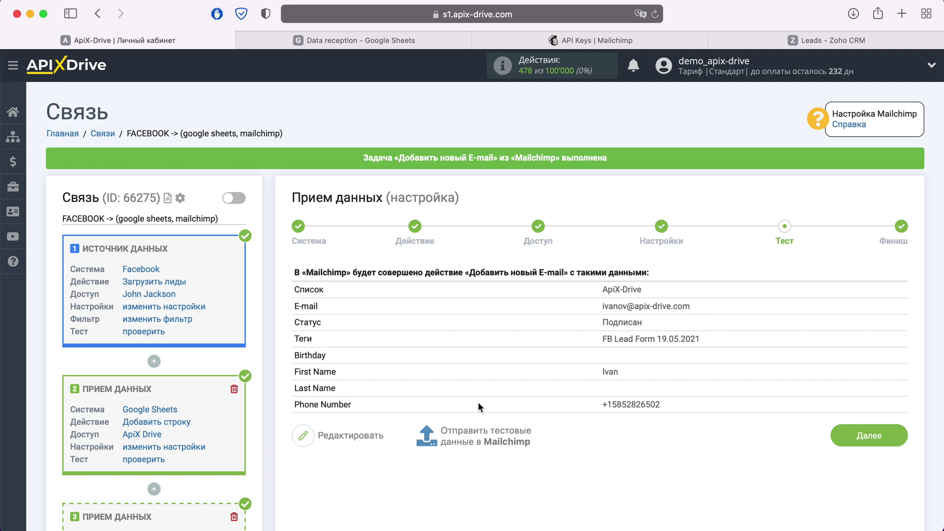
left_click(590, 40)
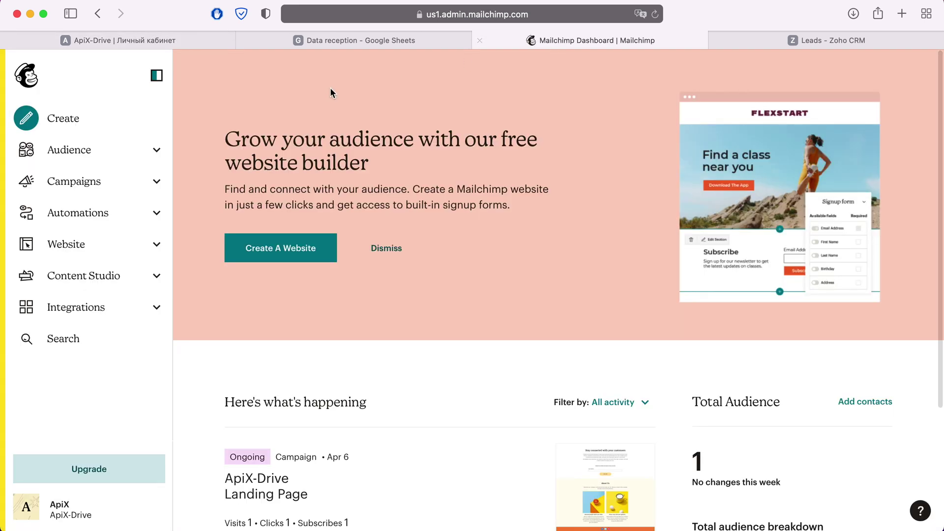
Open the ApiX-Drive audience's contact list and view the new test contact's profile with its FB Lead Form tag
left_click(103, 149)
left_click(86, 198)
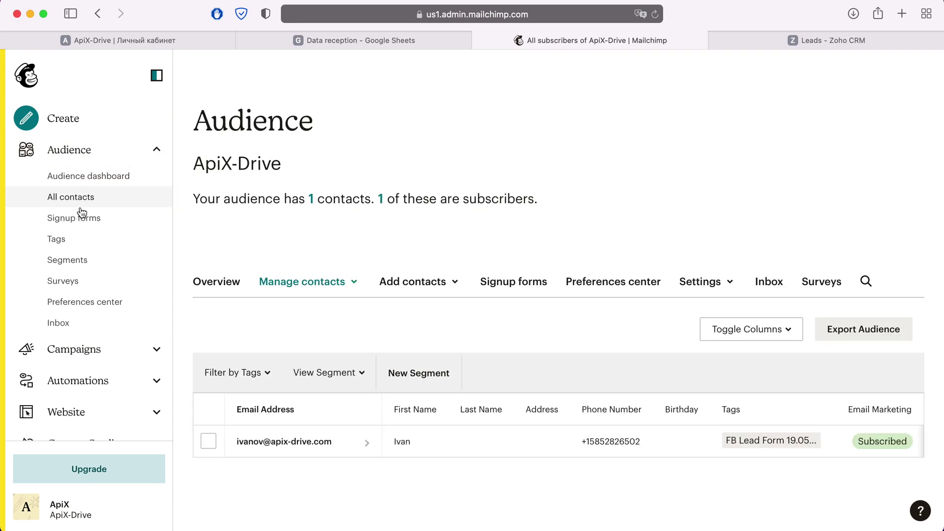
left_click(361, 441)
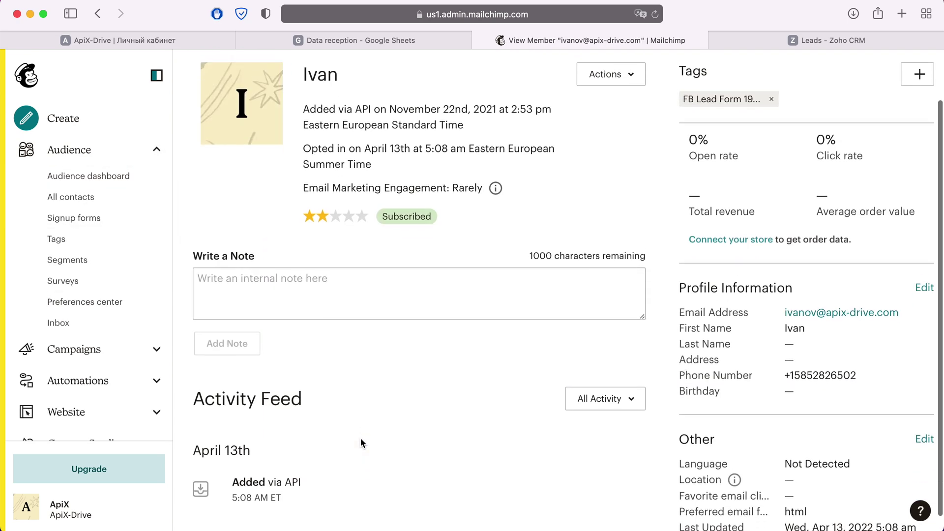
scroll(361, 440, "up", 3)
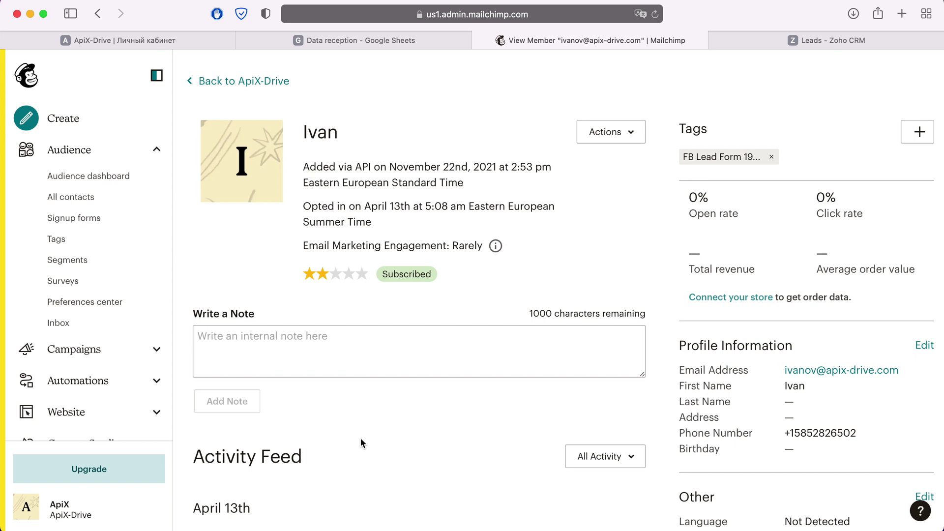
Back in ApiX-Drive, complete the Mailchimp receiver setup
left_click(117, 43)
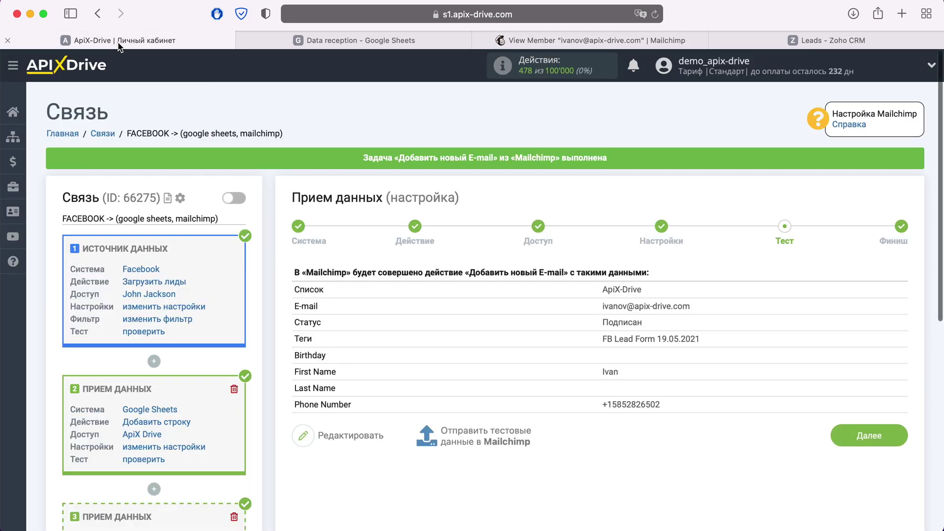
left_click(899, 436)
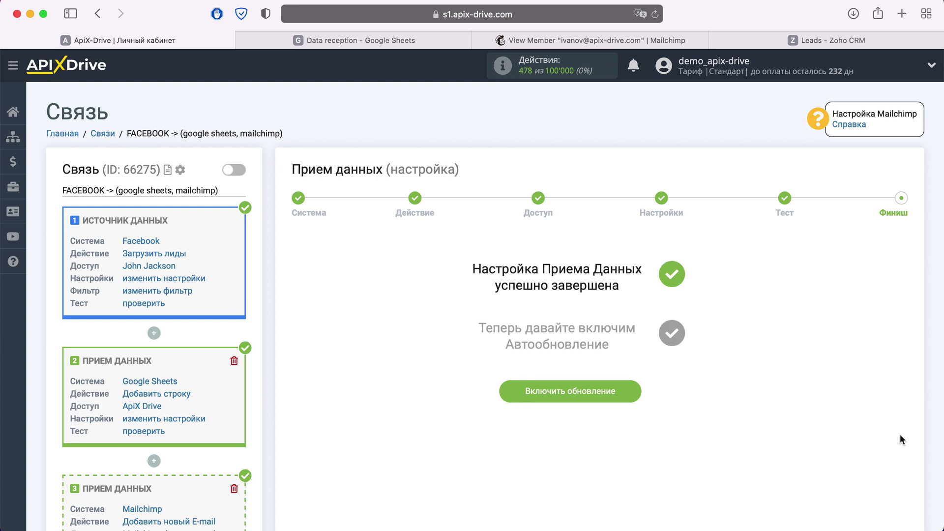
scroll(425, 420, "down", 2)
scroll(425, 419, "down", 3)
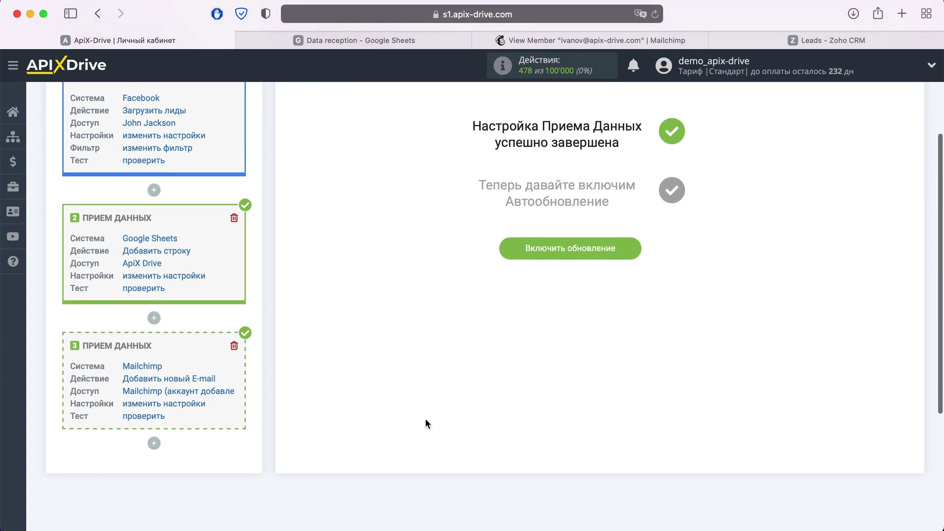
Add a fourth data receiver block below the Mailchimp block
left_click(154, 443)
left_click(158, 470)
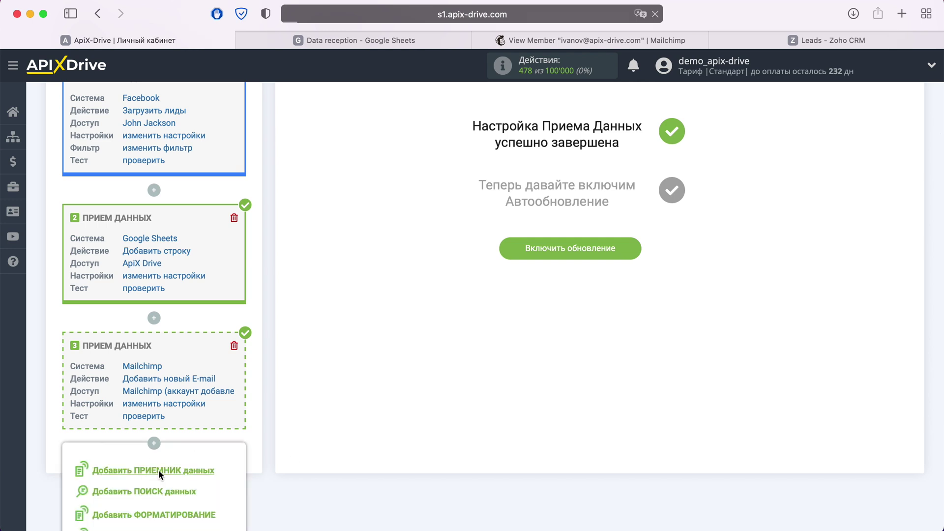
scroll(158, 470, "down", 1)
scroll(158, 470, "down", 2)
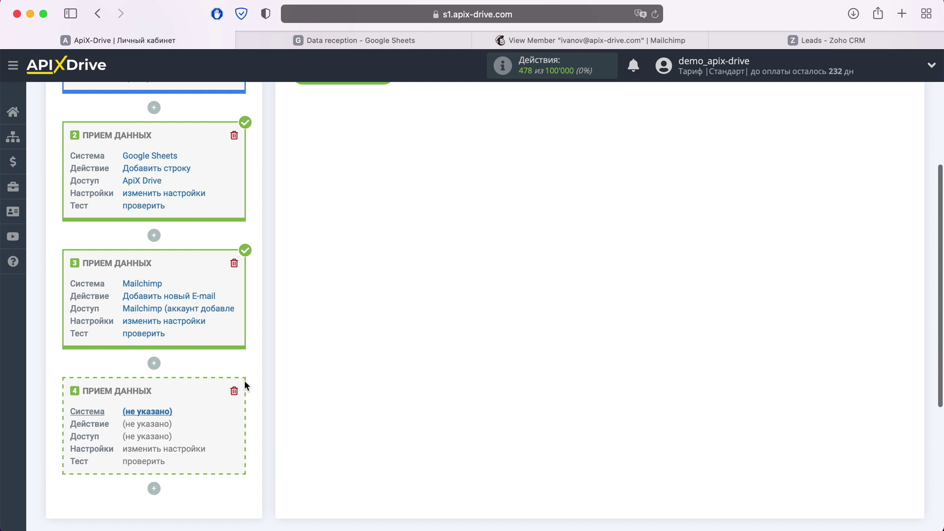
scroll(417, 370, "up", 5)
scroll(418, 371, "up", 2)
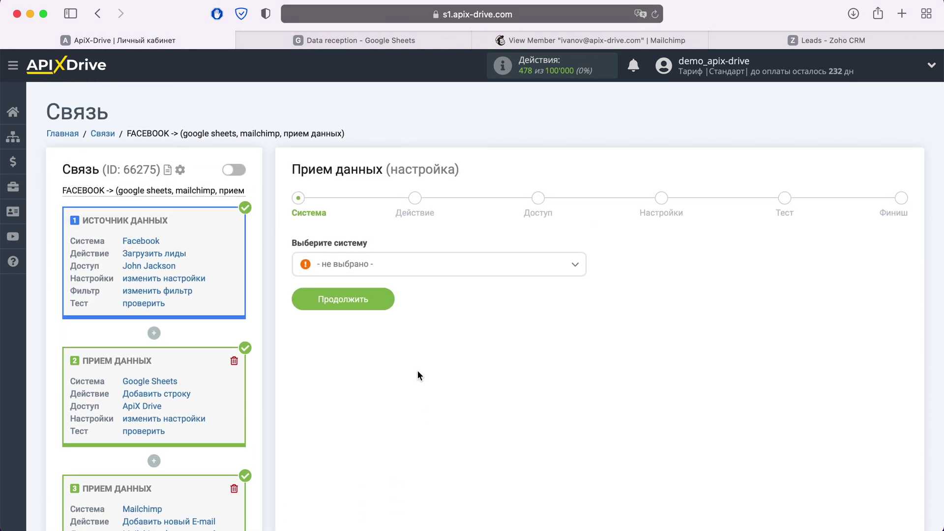
Choose Zoho as the system for the new receiver block
left_click(449, 270)
scroll(457, 364, "down", 3)
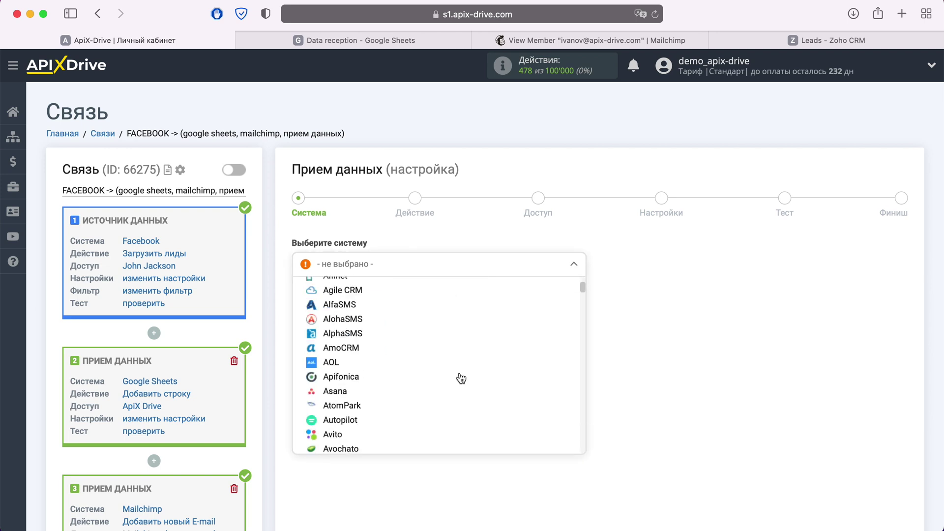
scroll(457, 377, "down", 5)
scroll(459, 378, "down", 5)
scroll(462, 378, "down", 5)
scroll(461, 378, "down", 5)
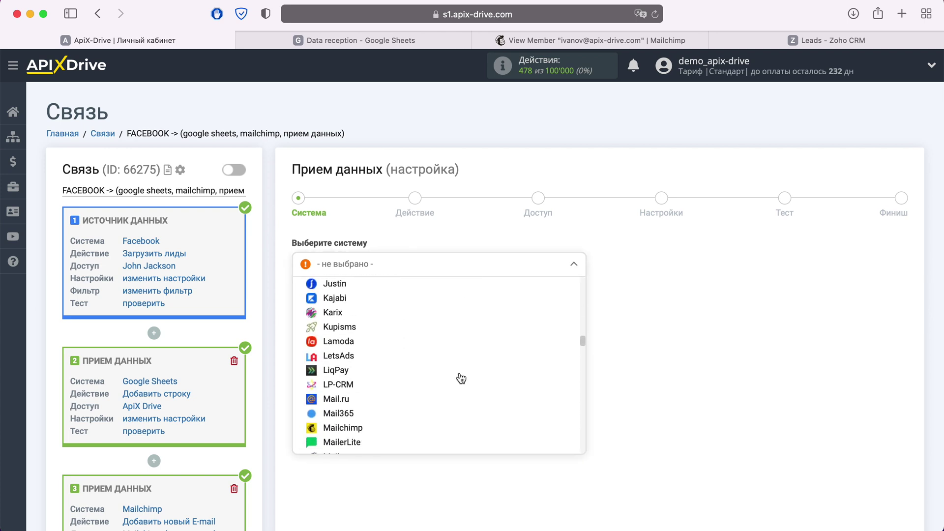
scroll(461, 378, "down", 5)
scroll(461, 378, "down", 5)
scroll(461, 379, "down", 5)
scroll(461, 378, "down", 5)
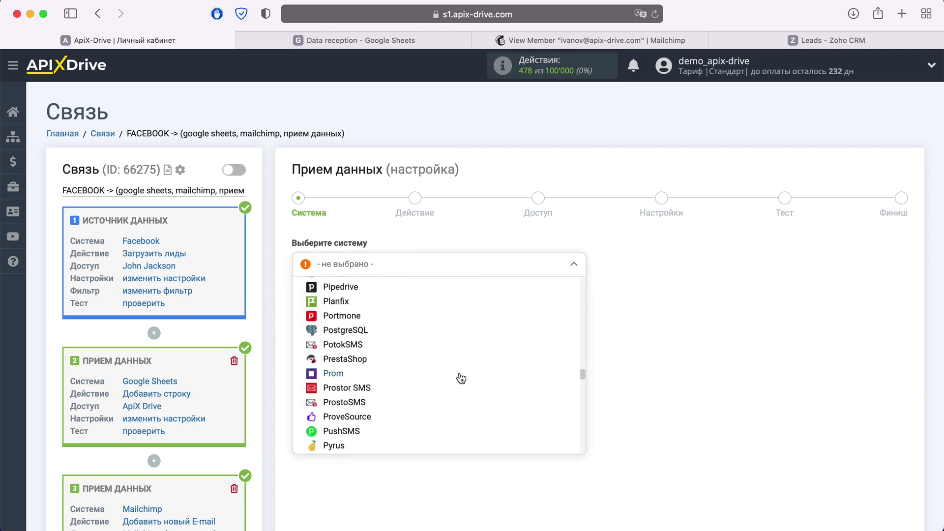
scroll(461, 378, "down", 5)
scroll(462, 378, "down", 5)
scroll(461, 378, "down", 5)
scroll(461, 378, "down", 5)
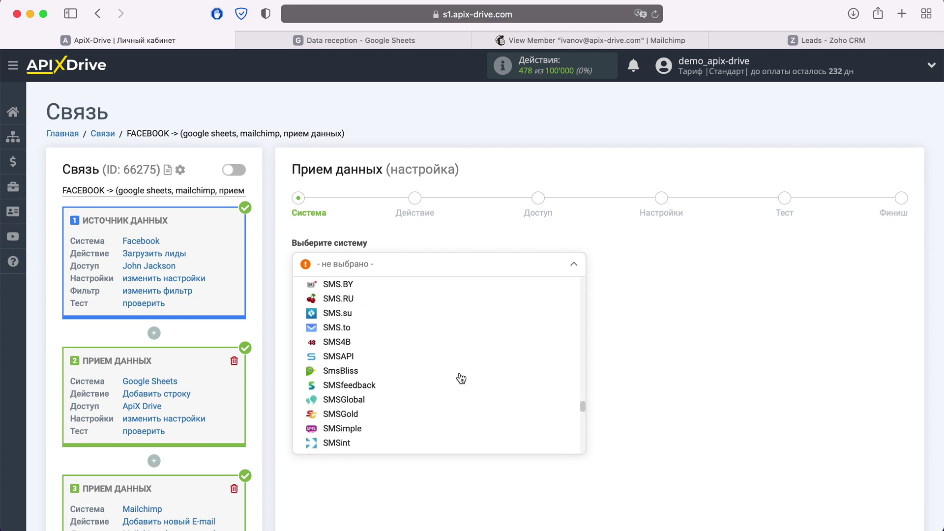
scroll(461, 378, "down", 5)
scroll(461, 379, "down", 5)
scroll(461, 378, "down", 5)
scroll(462, 378, "down", 5)
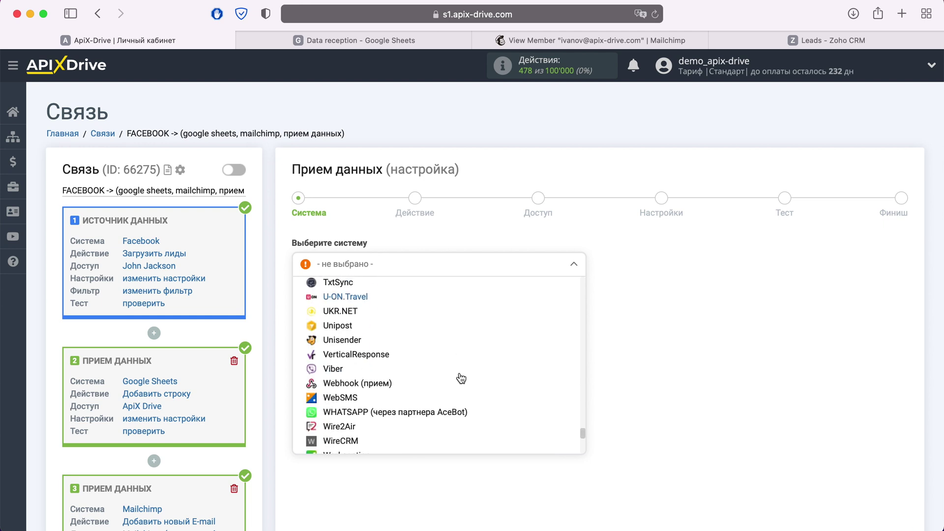
scroll(461, 378, "down", 5)
scroll(442, 380, "down", 3)
left_click(376, 385)
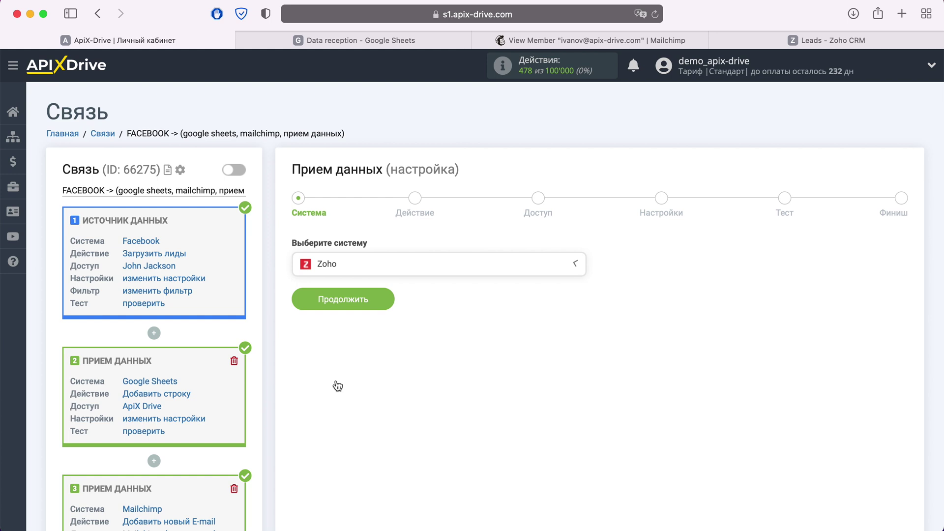
left_click(380, 300)
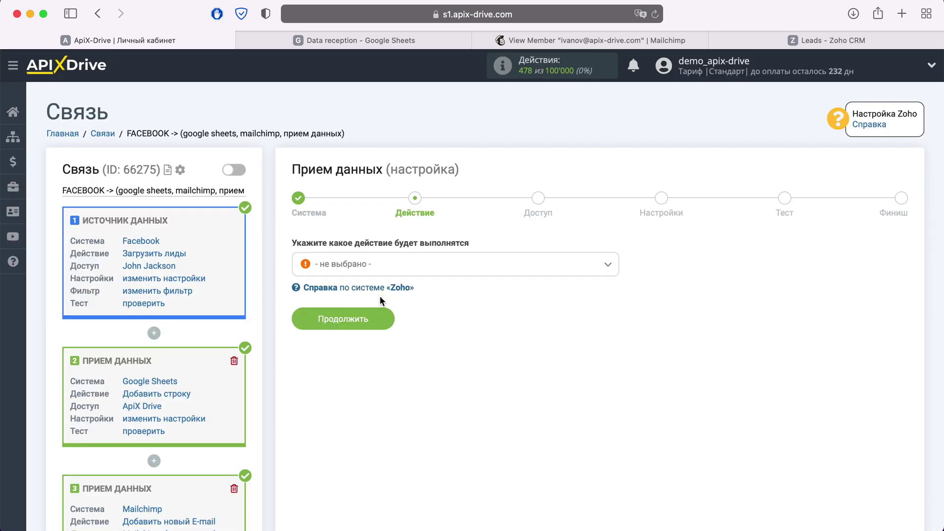
Set the Zoho action to Создать лид and continue to the account access step
left_click(402, 269)
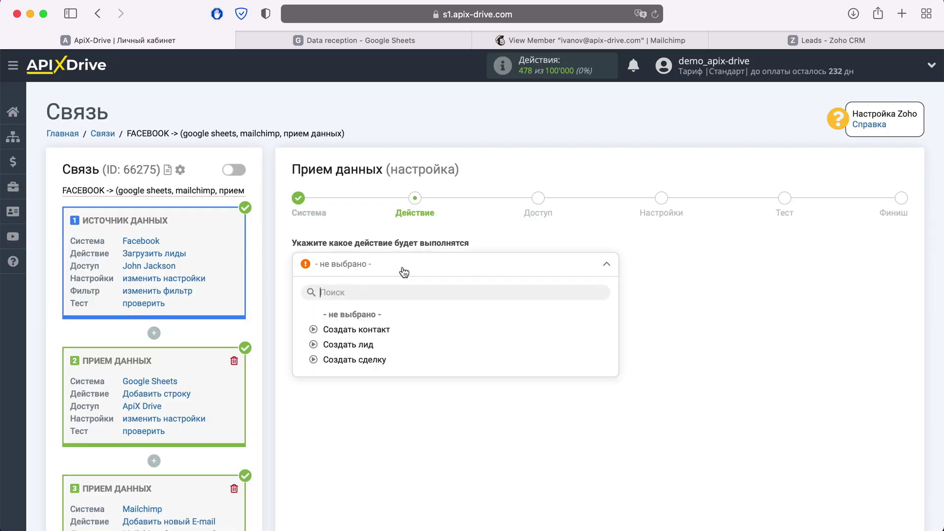
left_click(364, 344)
left_click(383, 324)
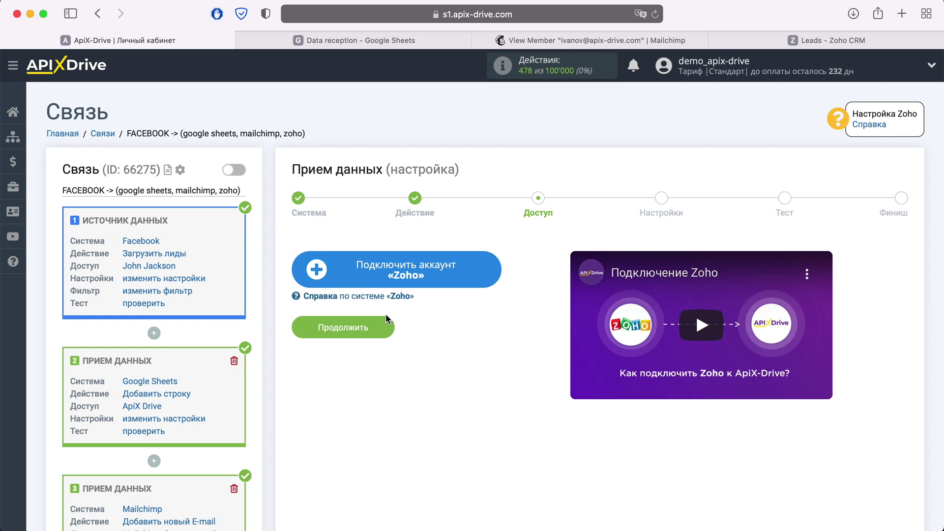
Connect a Zoho account by signing in with its e-mail and password and accepting ApiX Drive's access request
left_click(493, 271)
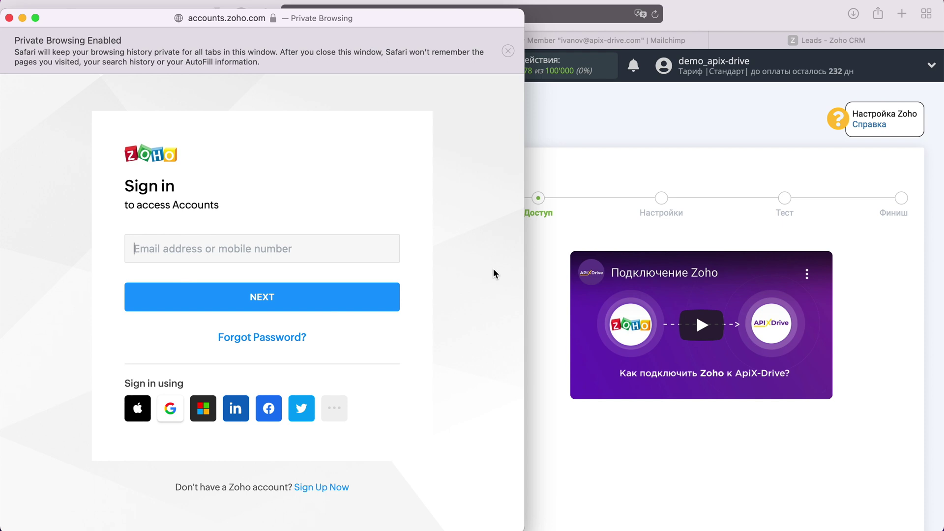
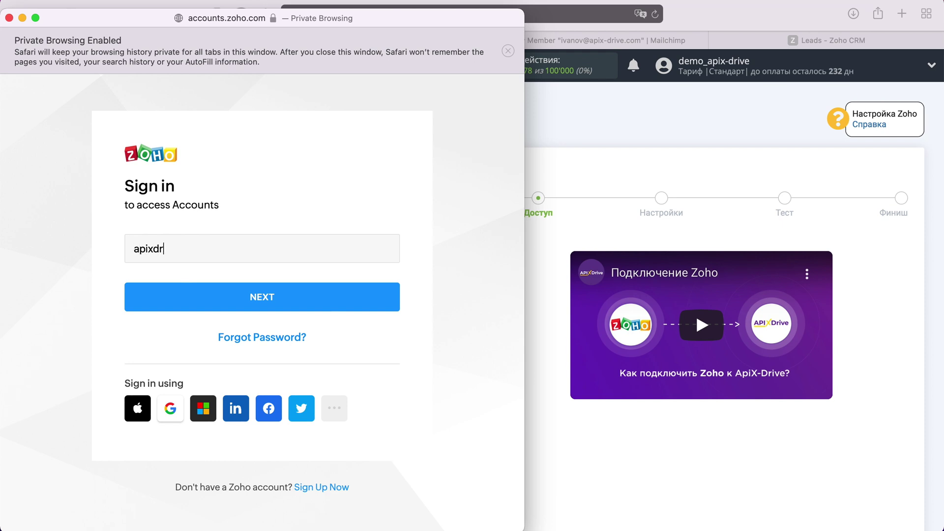
left_click(390, 308)
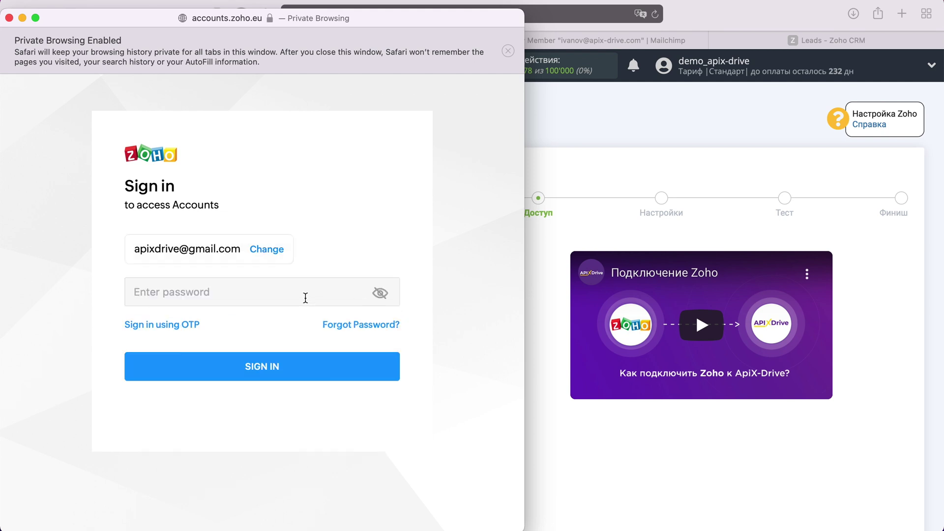
type("************")
left_click(316, 371)
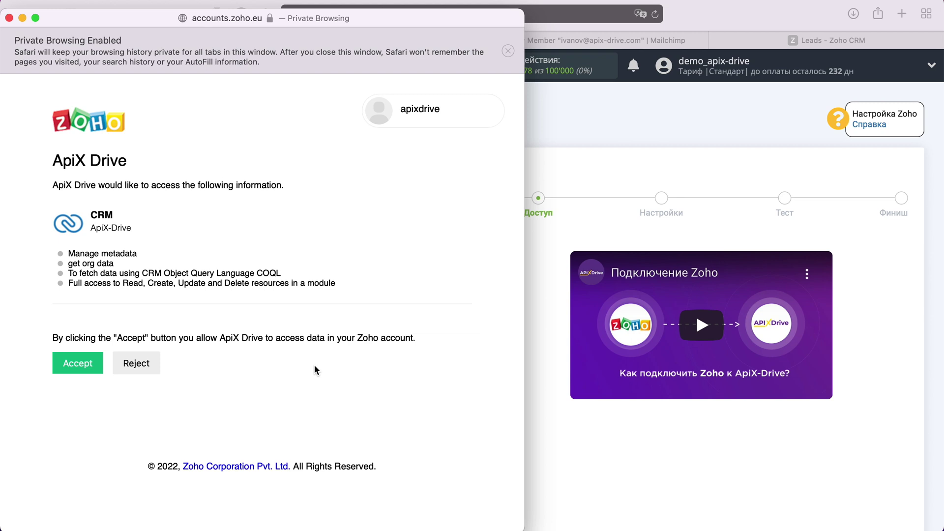
left_click(89, 361)
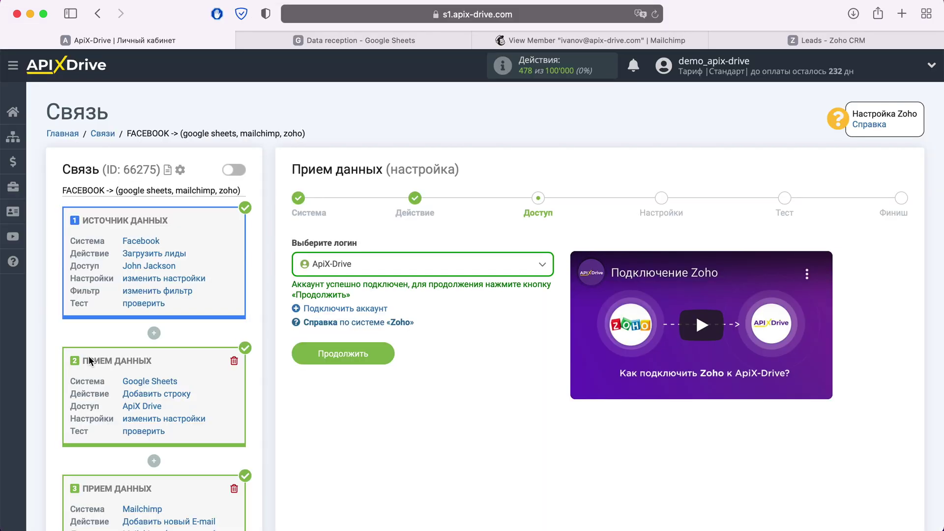
Select the ApiX-Drive Zoho login and continue to the lead field settings
left_click(379, 270)
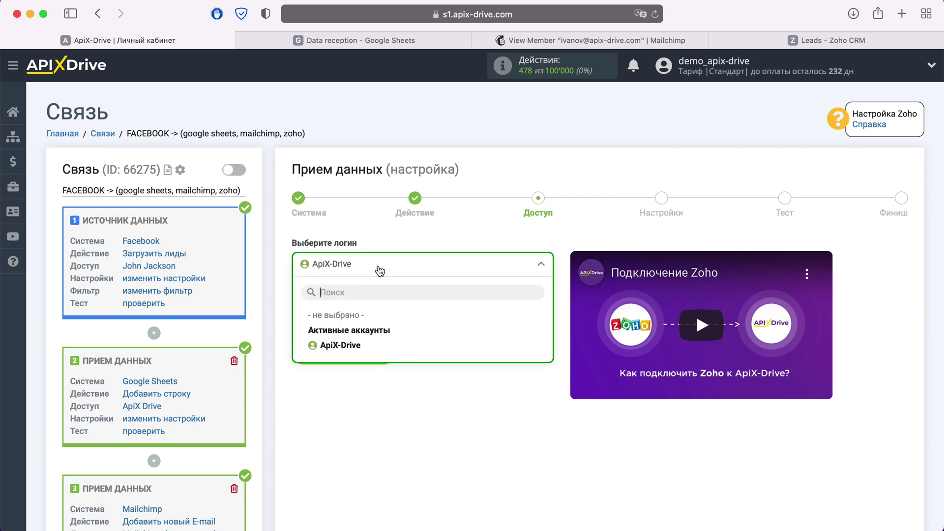
left_click(353, 352)
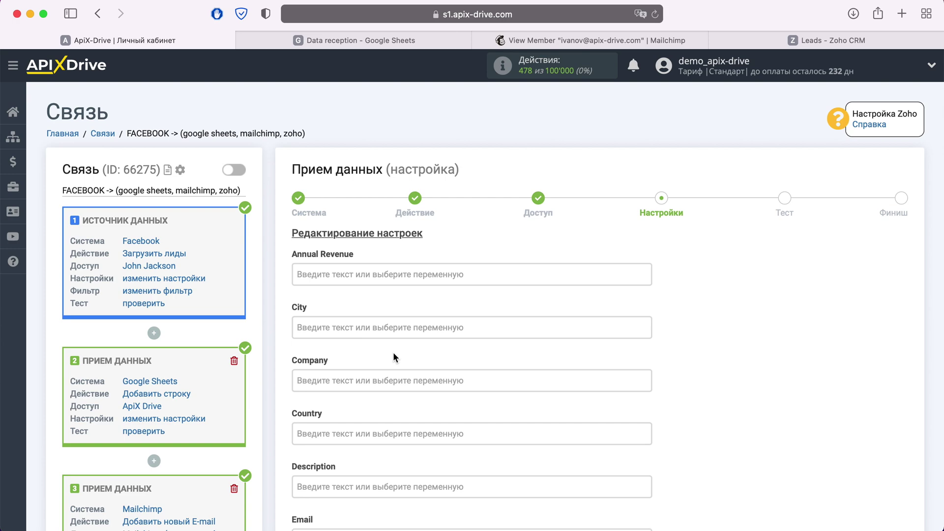
Map the Zoho lead's Email field to the Facebook lead's email variable
scroll(393, 352, "down", 3)
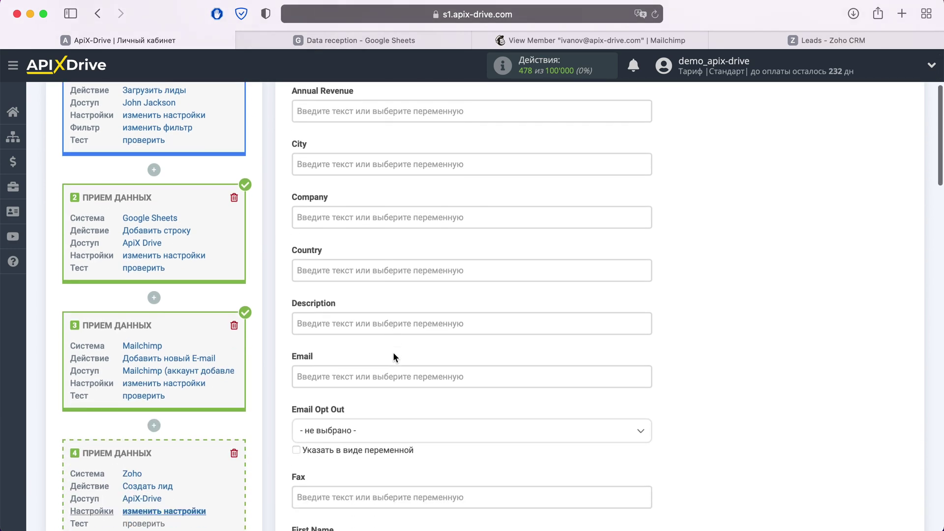
left_click(368, 377)
scroll(365, 375, "down", 2)
scroll(505, 318, "down", 4)
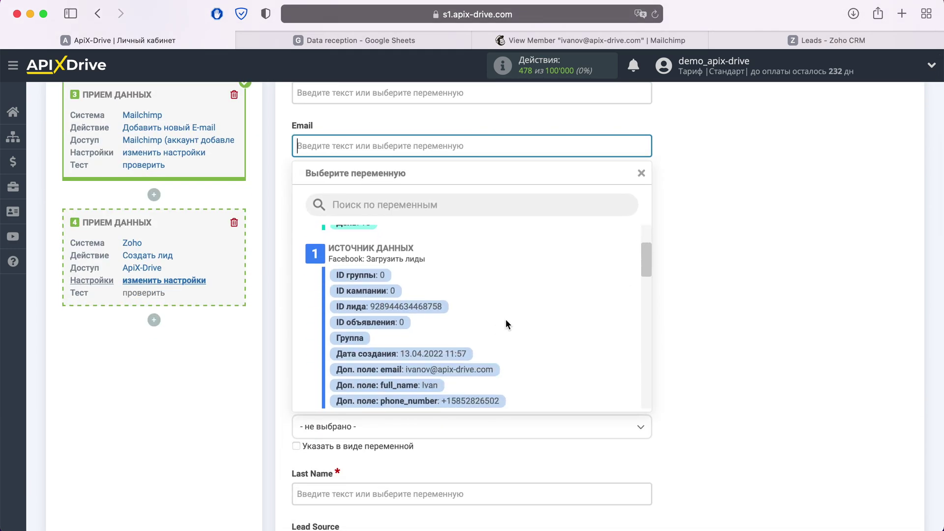
left_click(466, 370)
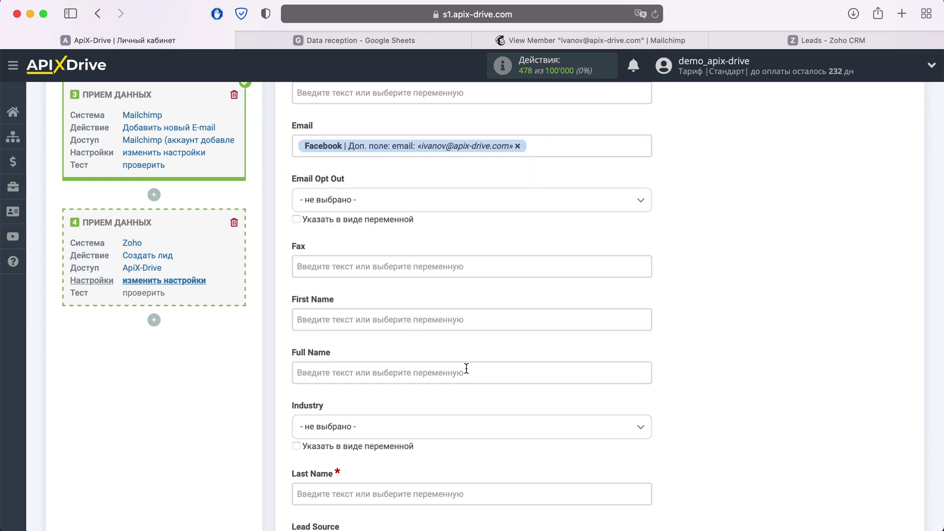
Fill Description with 'Страница' plus the page name, then 'Форма' plus the form name on a new line
scroll(466, 369, "up", 2)
left_click(383, 172)
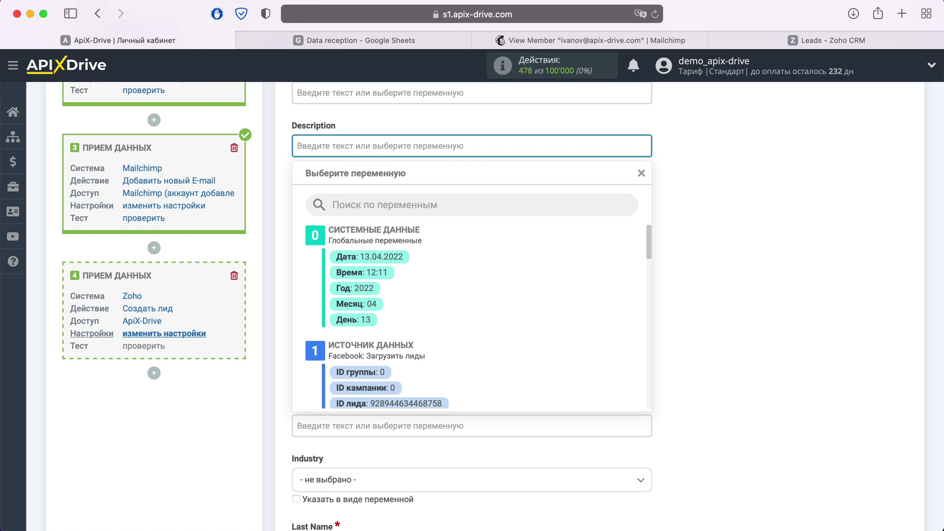
type("С")
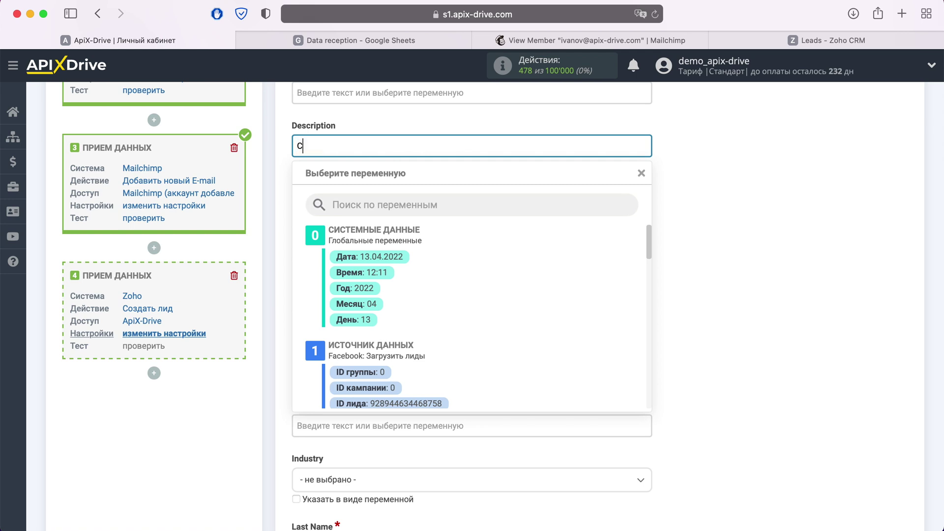
type("траница")
scroll(486, 307, "down", 2)
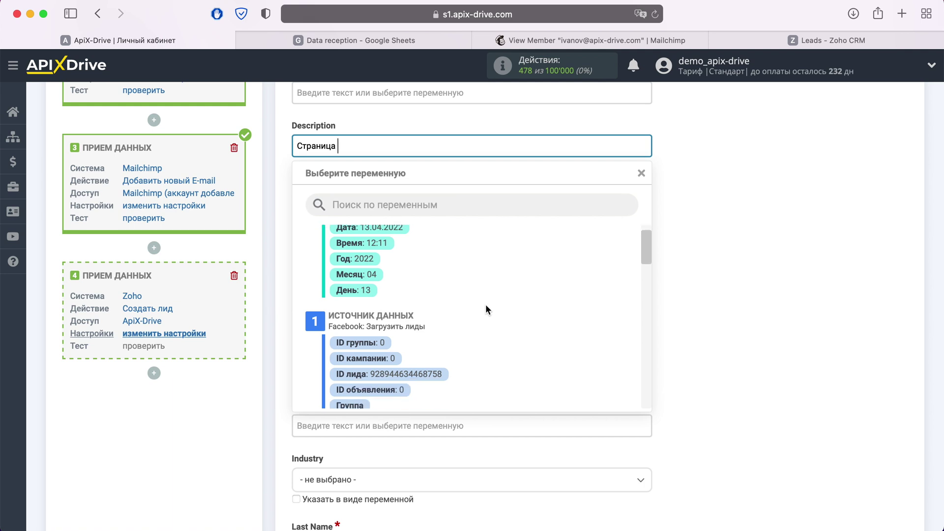
scroll(485, 307, "down", 2)
scroll(486, 307, "down", 1)
scroll(485, 307, "down", 1)
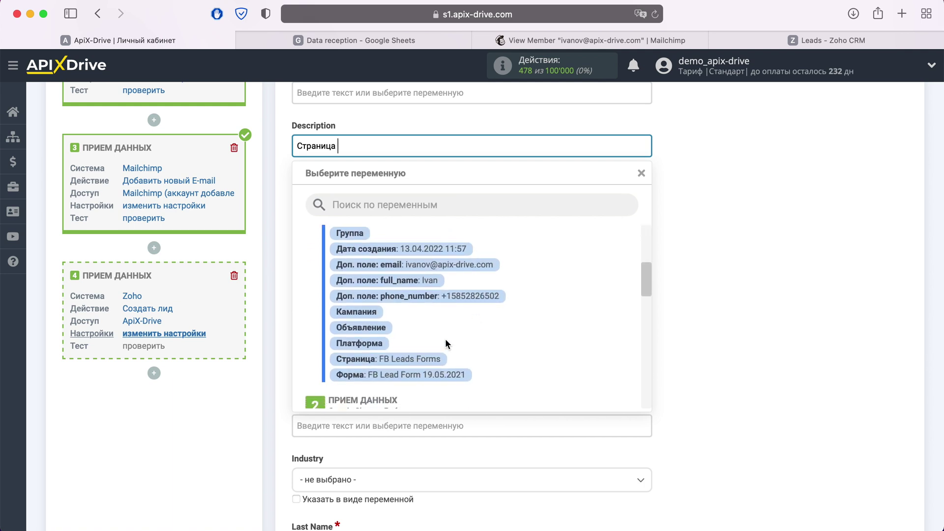
left_click(435, 359)
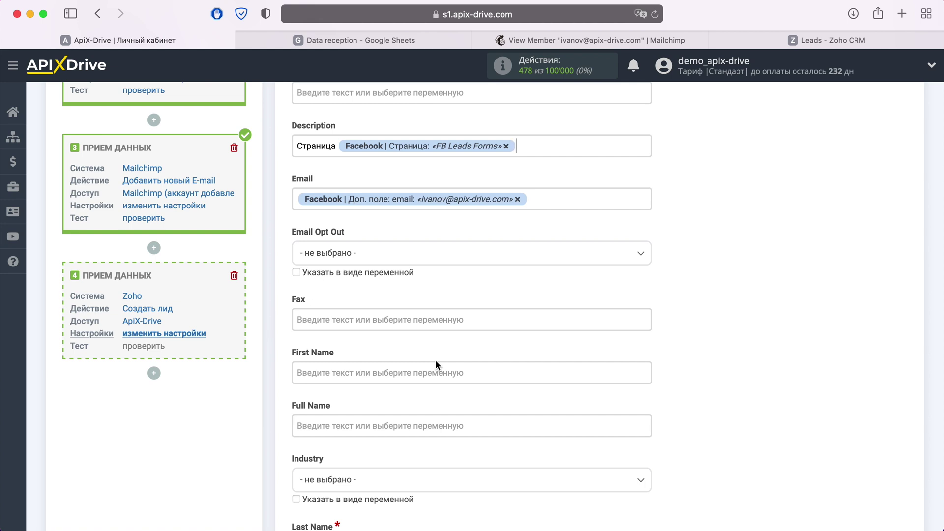
key("Return")
type("Форма")
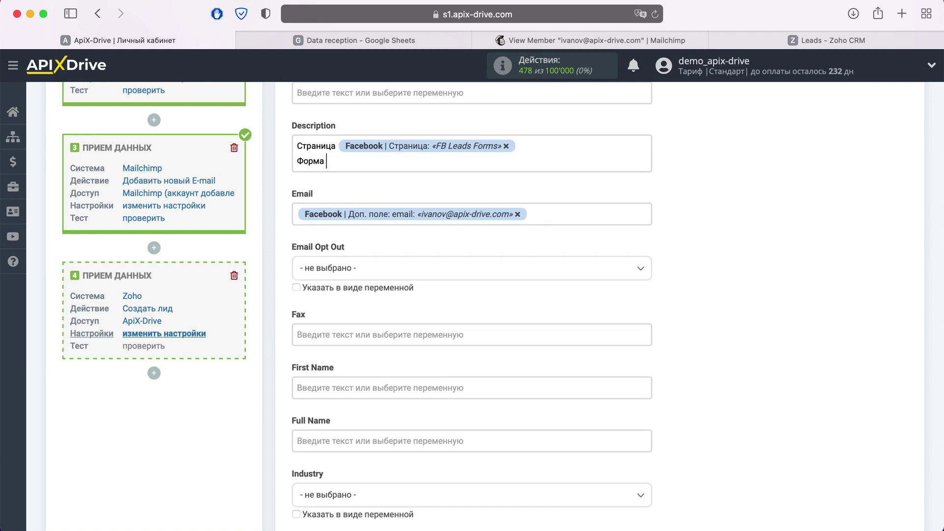
left_click(371, 164)
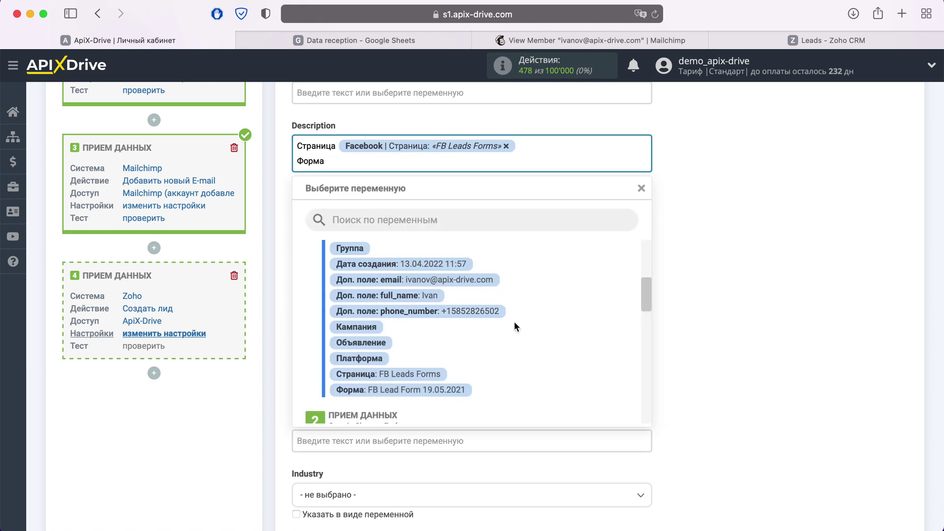
left_click(429, 391)
scroll(426, 371, "down", 2)
scroll(426, 369, "down", 1)
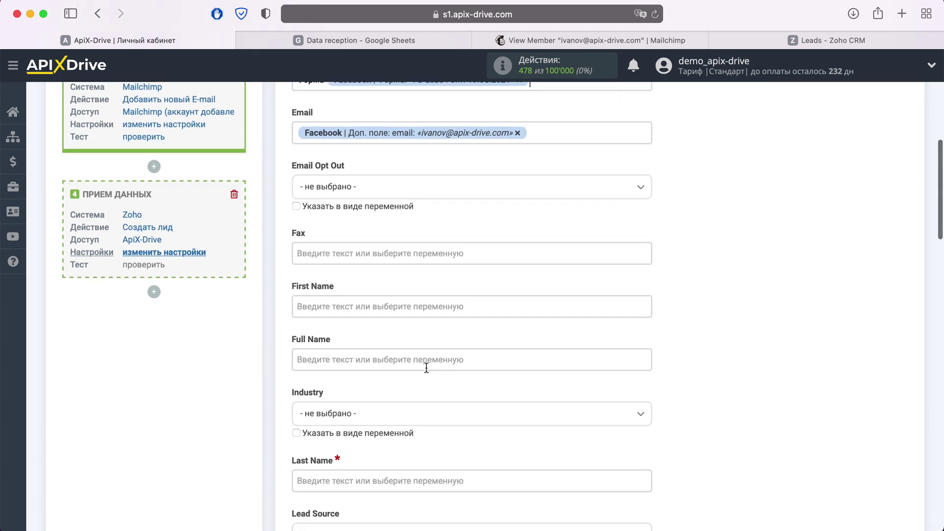
scroll(385, 314, "down", 1)
Map First Name and Last Name to full_name and set Lead Status to 'Attempted to Contact'
left_click(371, 272)
scroll(371, 277, "down", 2)
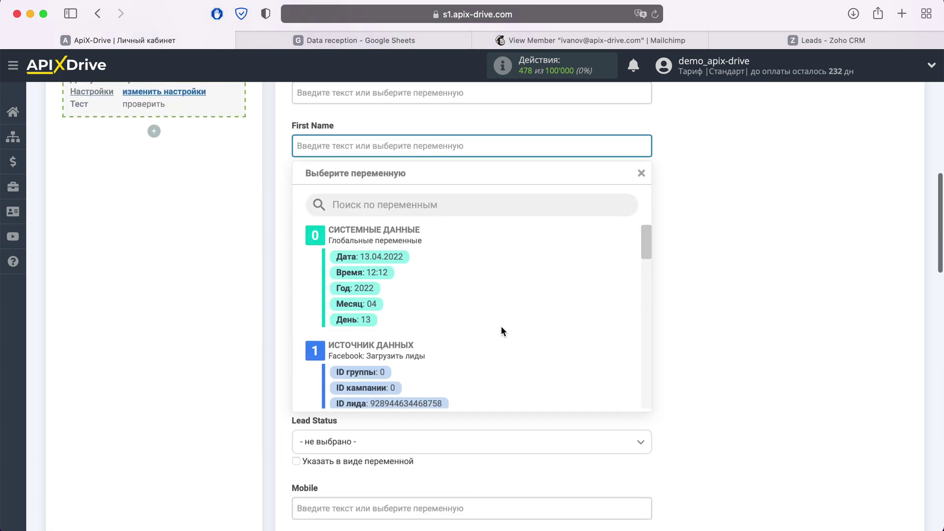
scroll(506, 327, "down", 1)
scroll(508, 325, "down", 1)
scroll(507, 325, "down", 2)
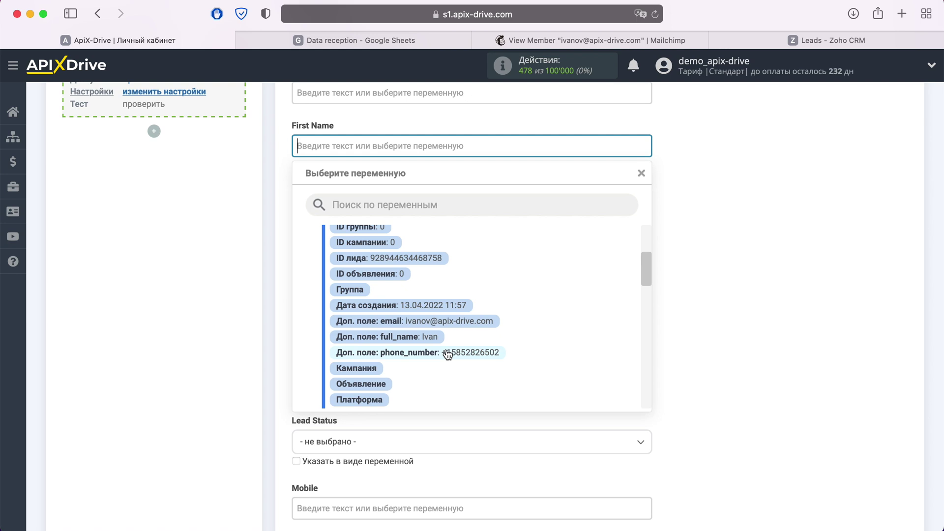
left_click(429, 334)
scroll(394, 265, "down", 3)
left_click(391, 258)
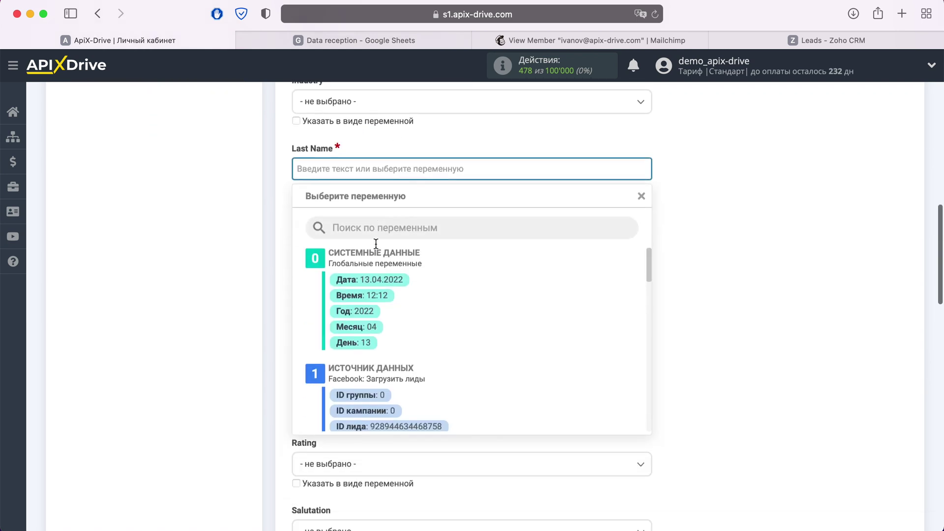
scroll(553, 294, "down", 2)
scroll(515, 358, "down", 1)
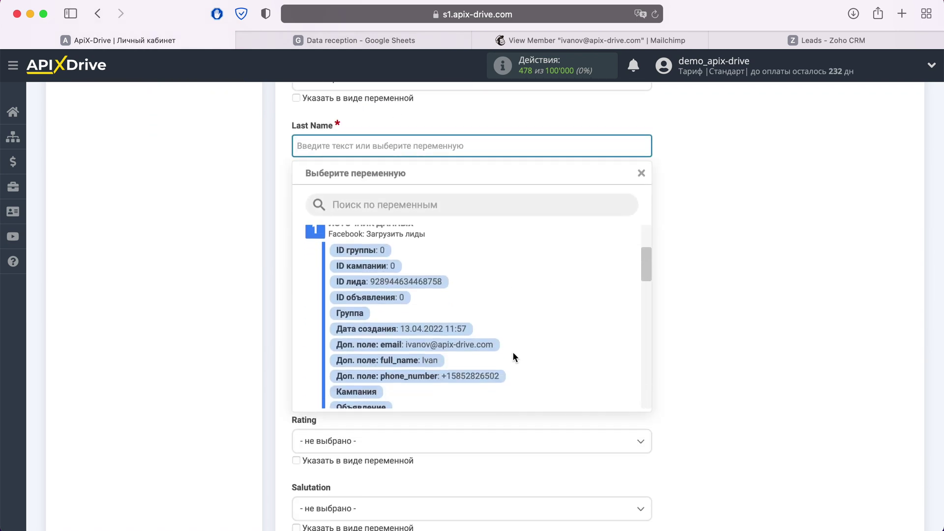
left_click(433, 364)
left_click(377, 270)
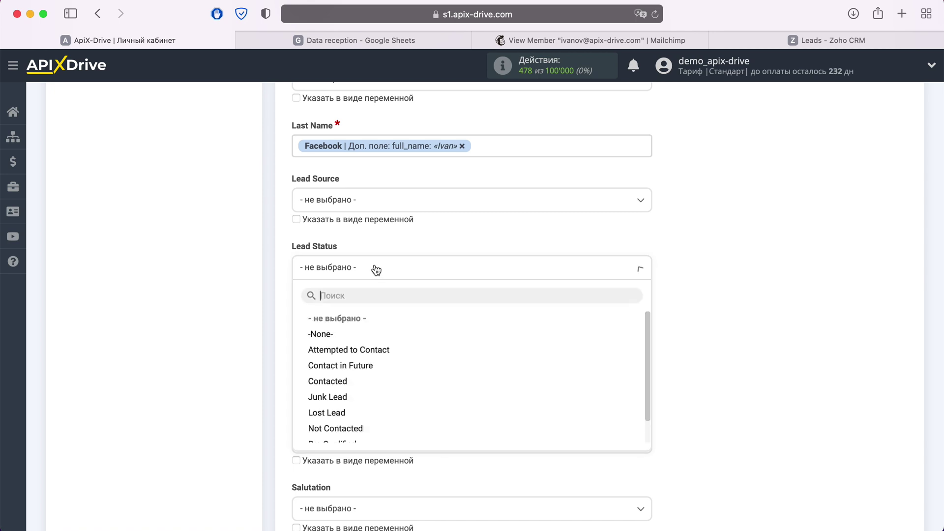
left_click(347, 350)
Map both the Mobile and Phone fields to the Facebook lead's phone_number
left_click(358, 340)
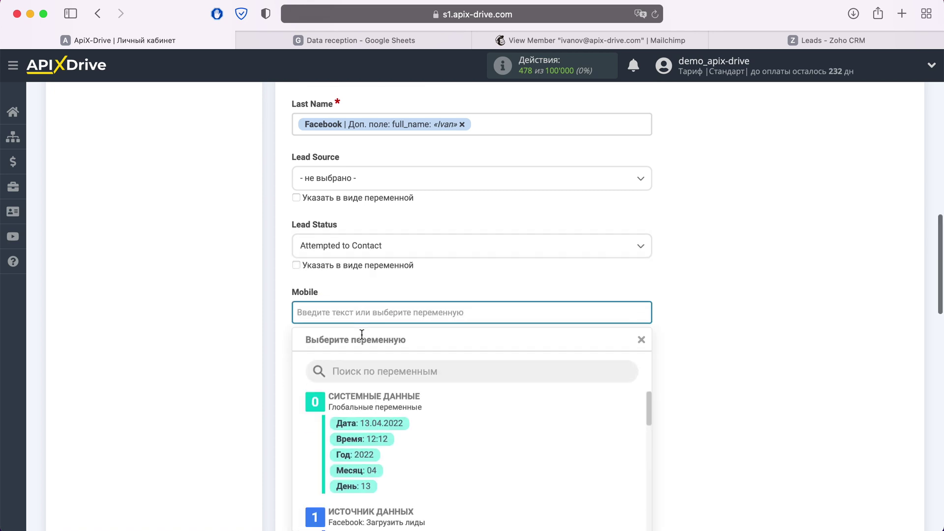
scroll(465, 281, "down", 5)
scroll(464, 281, "down", 3)
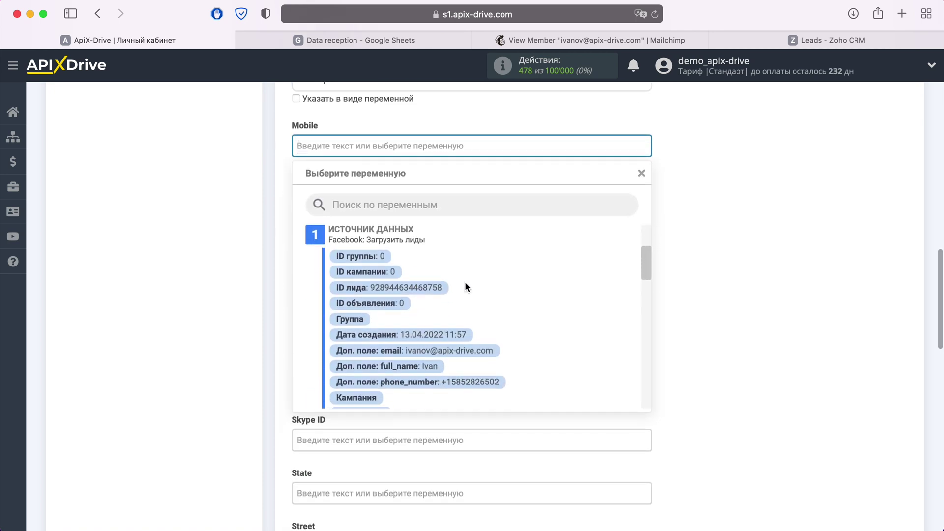
left_click(469, 381)
left_click(373, 202)
scroll(486, 324, "down", 2)
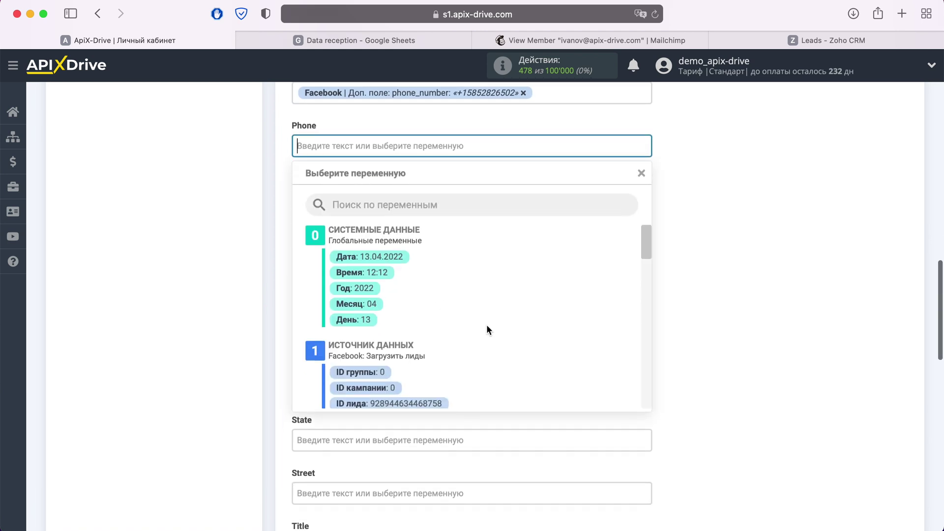
scroll(485, 325, "down", 3)
scroll(485, 329, "down", 2)
left_click(473, 386)
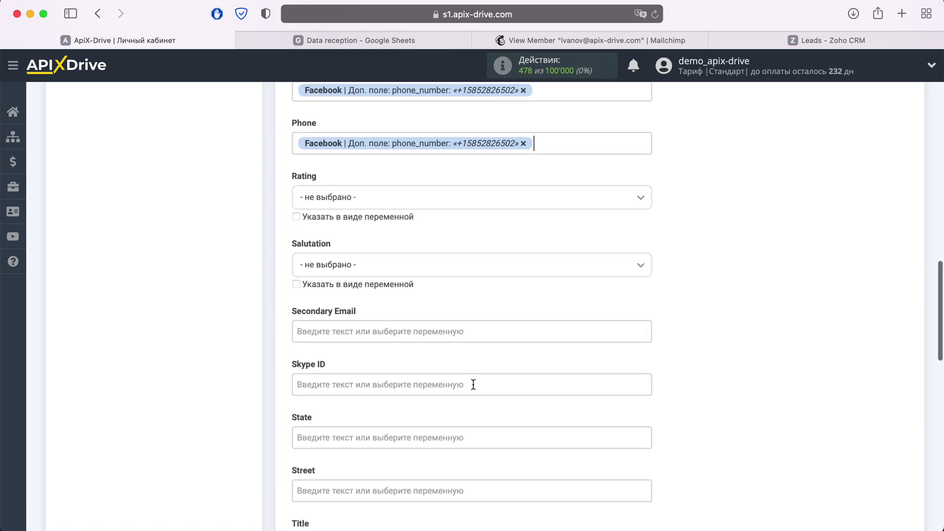
scroll(473, 387, "down", 3)
scroll(473, 387, "down", 1)
scroll(473, 386, "down", 2)
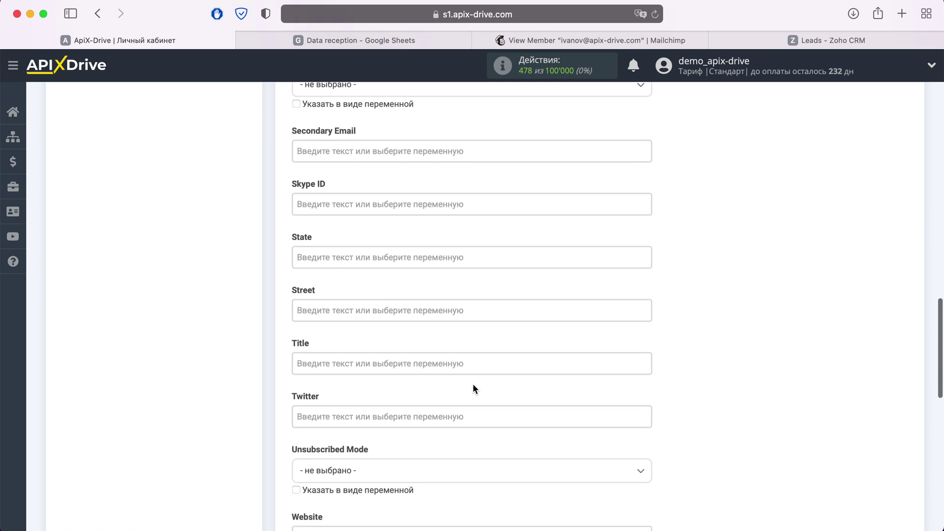
scroll(473, 388, "down", 3)
scroll(473, 388, "down", 2)
Enter 'Новый лид из Facebook' as the Zoho lead's Title
left_click(344, 234)
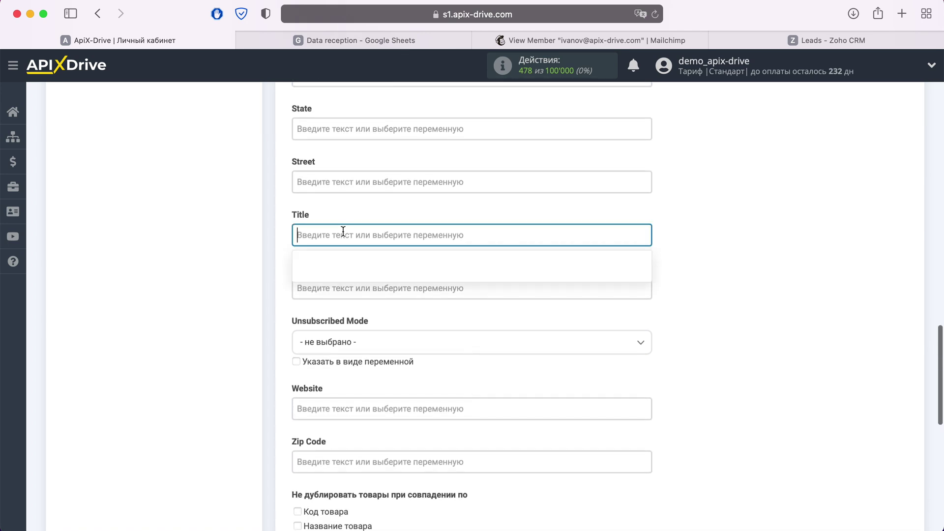
type("Новый лид")
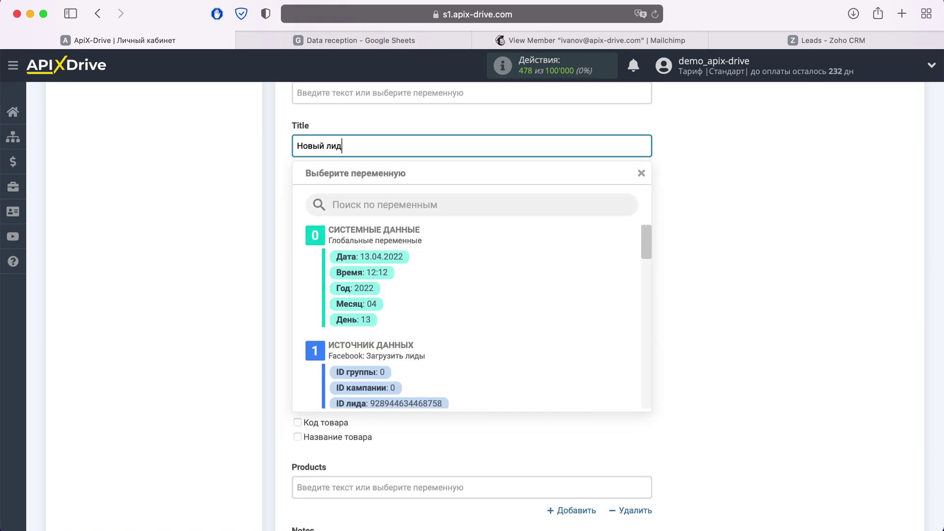
type(" из Facebook")
left_click(671, 243)
scroll(603, 264, "down", 1)
scroll(604, 264, "down", 1)
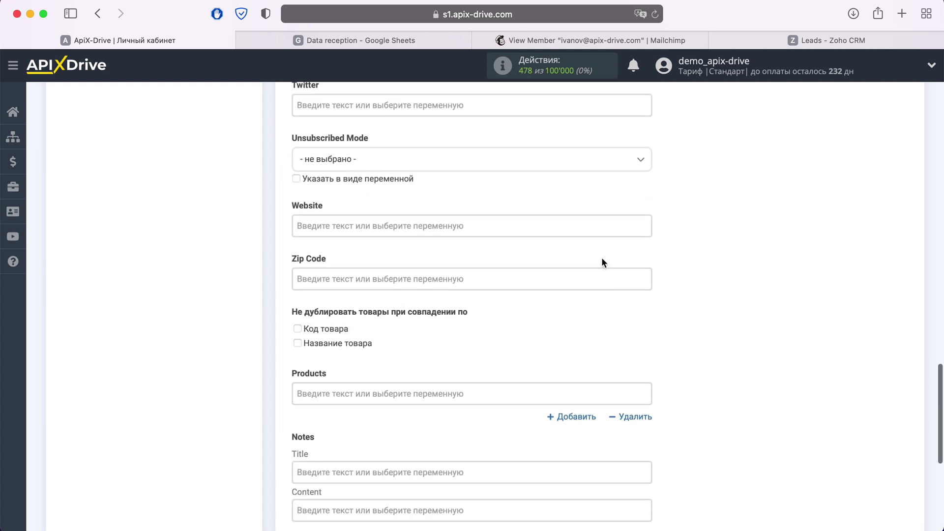
scroll(603, 263, "down", 2)
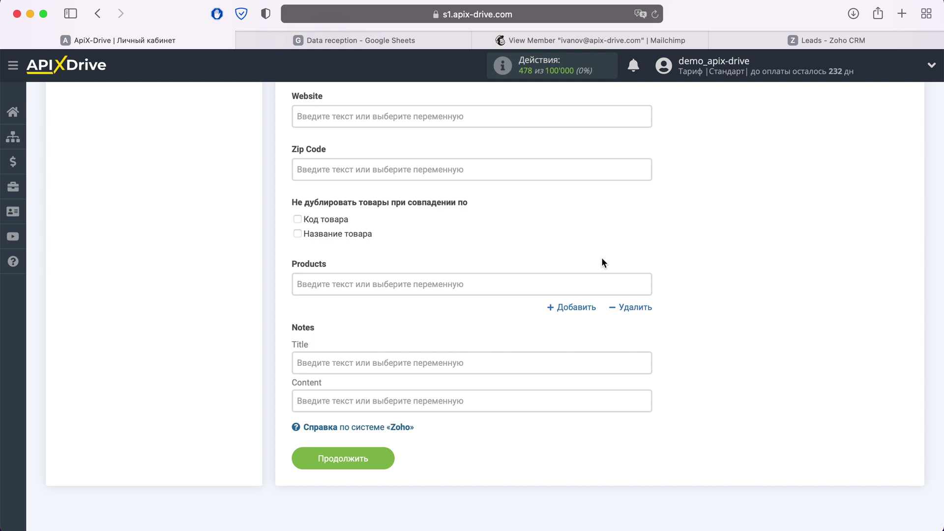
Save the Zoho mapping, send test lead data to Zoho, and bring up the Zoho CRM Leads page
left_click(387, 459)
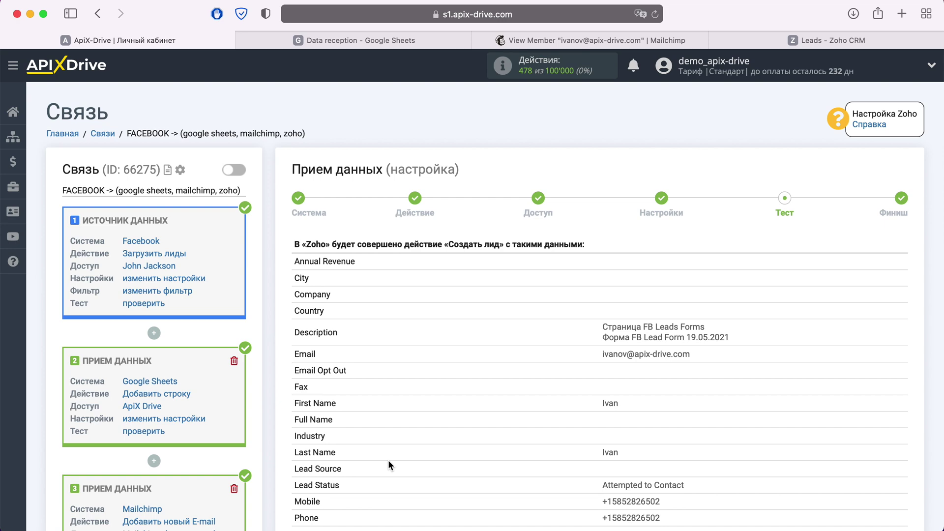
scroll(387, 461, "down", 1)
scroll(388, 461, "down", 3)
scroll(388, 461, "down", 2)
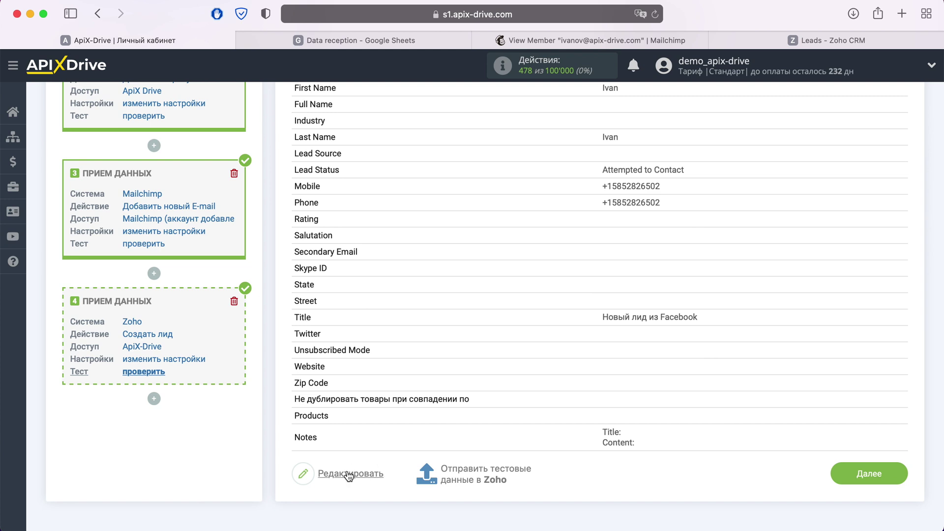
left_click(473, 472)
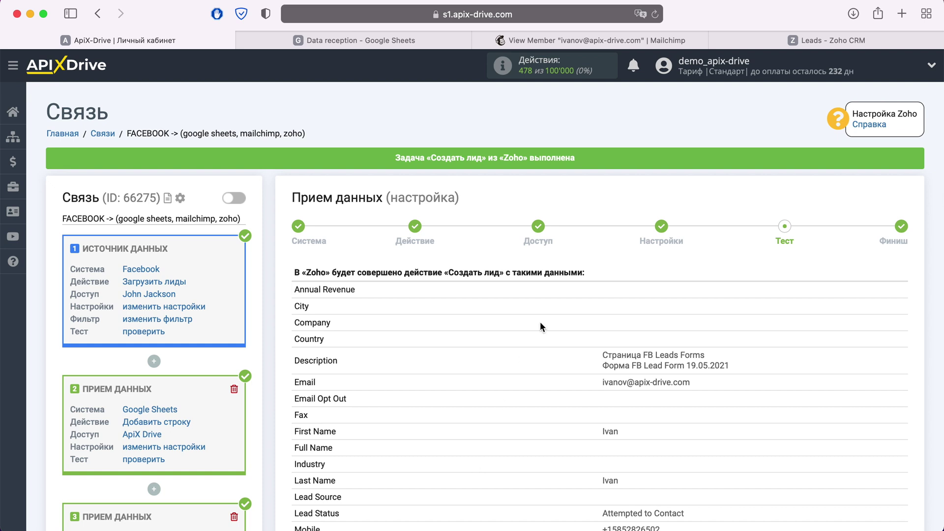
left_click(799, 42)
Reload Zoho Leads, review the new 'Новый лид из Facebook' lead's details, then go back to ApiX-Drive
left_click(655, 14)
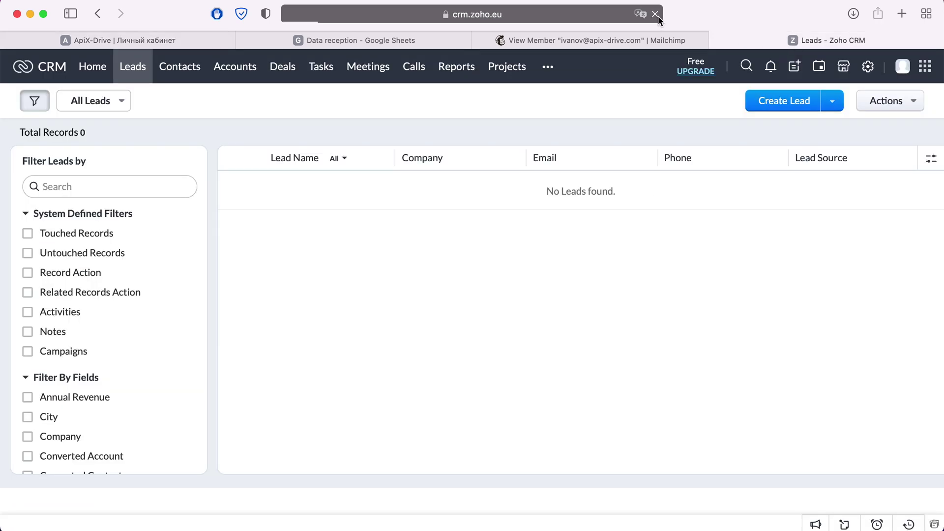
left_click(290, 191)
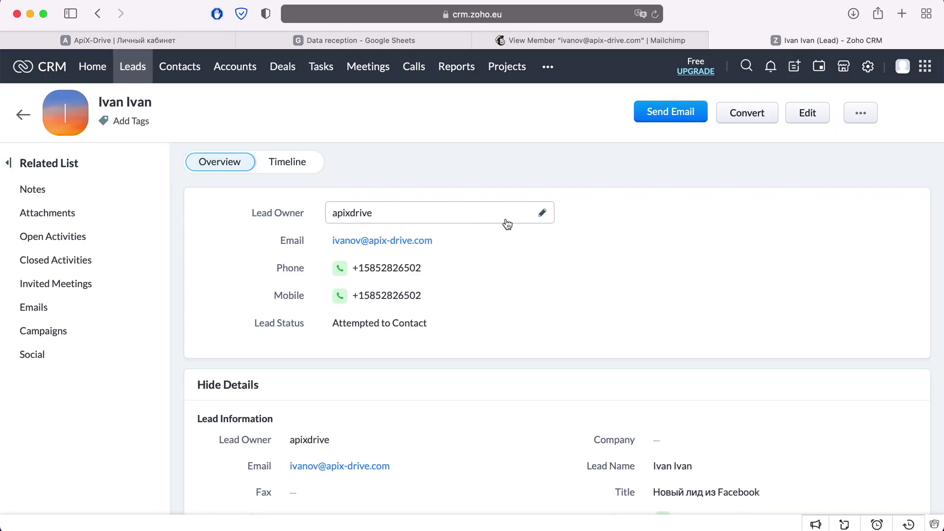
scroll(557, 228, "down", 5)
scroll(557, 229, "down", 2)
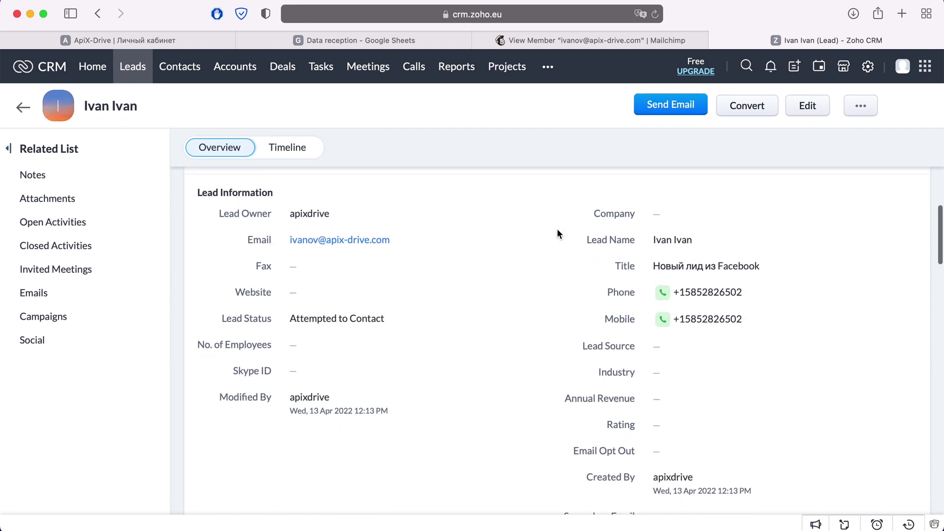
scroll(557, 229, "down", 1)
scroll(557, 229, "down", 2)
scroll(557, 230, "down", 1)
scroll(557, 229, "down", 2)
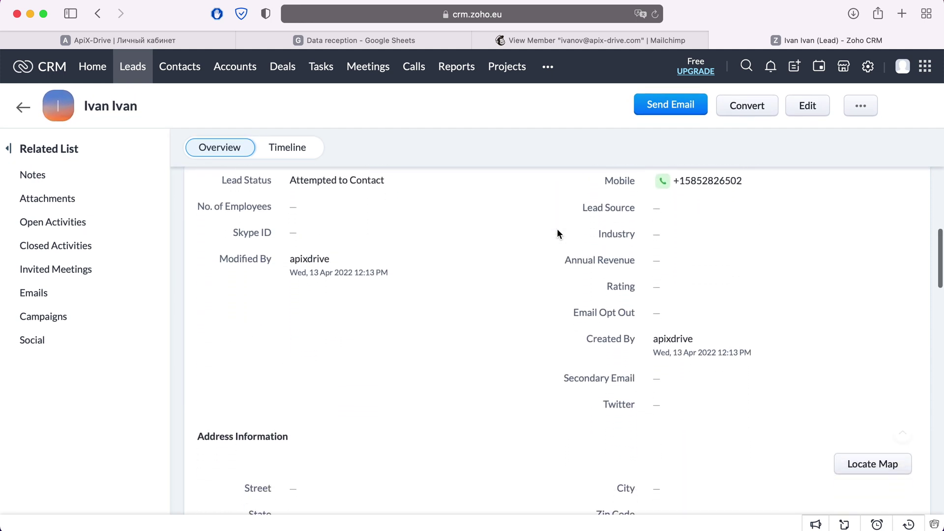
scroll(557, 230, "down", 3)
scroll(557, 230, "down", 2)
scroll(557, 229, "down", 2)
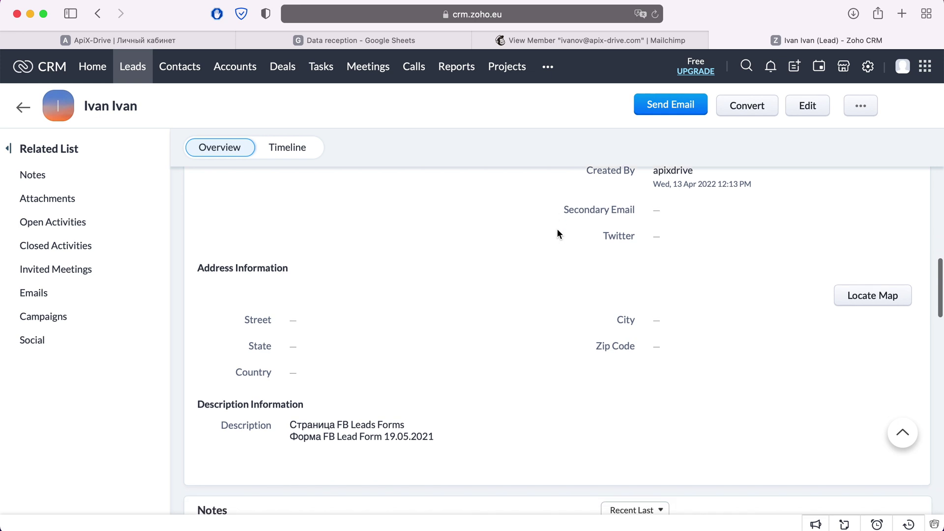
scroll(558, 230, "up", 3)
scroll(558, 230, "up", 2)
scroll(557, 230, "up", 3)
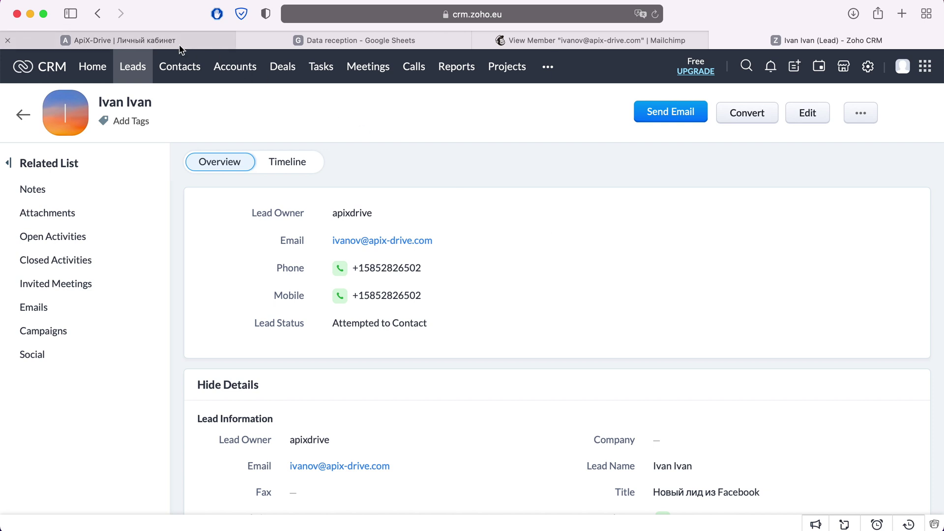
left_click(177, 44)
Move past the Zoho test with Далее to the Финиш step, confirming the receiver setup completed
scroll(734, 340, "down", 3)
scroll(734, 340, "down", 2)
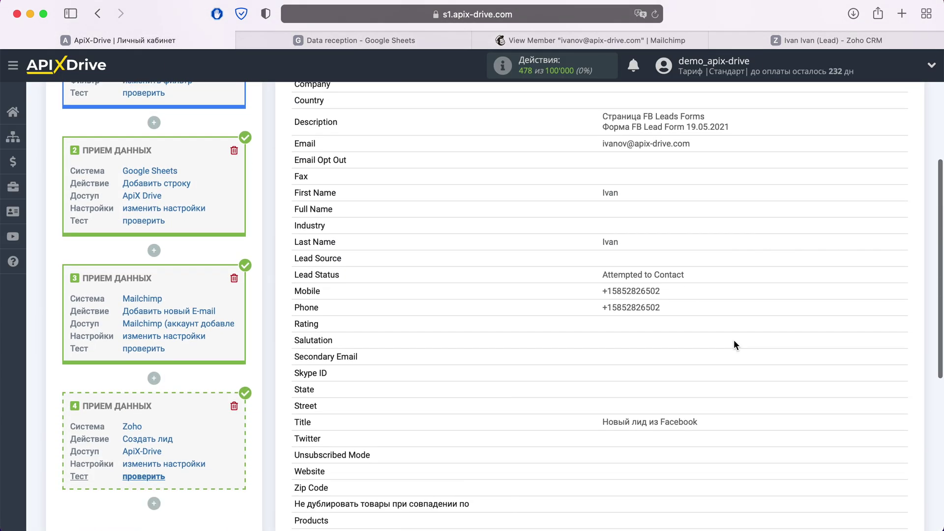
scroll(734, 340, "down", 3)
left_click(897, 424)
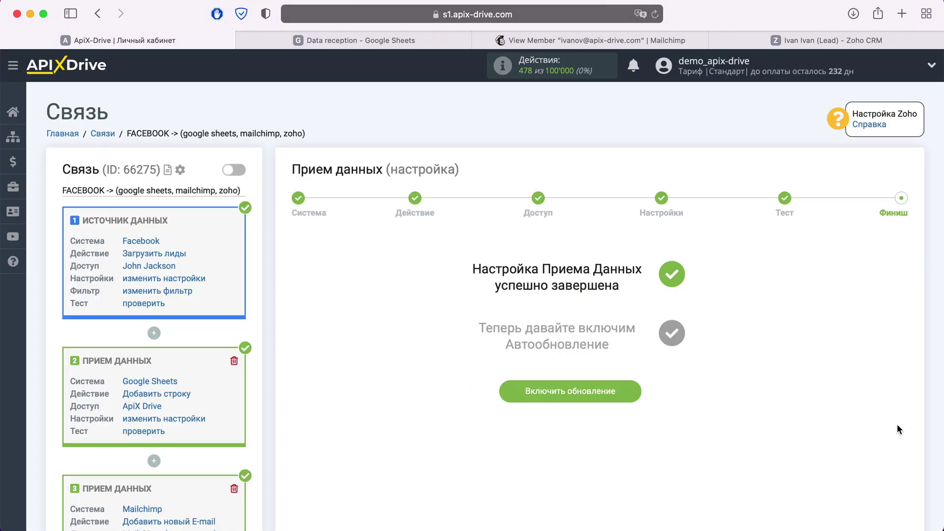
scroll(897, 424, "down", 3)
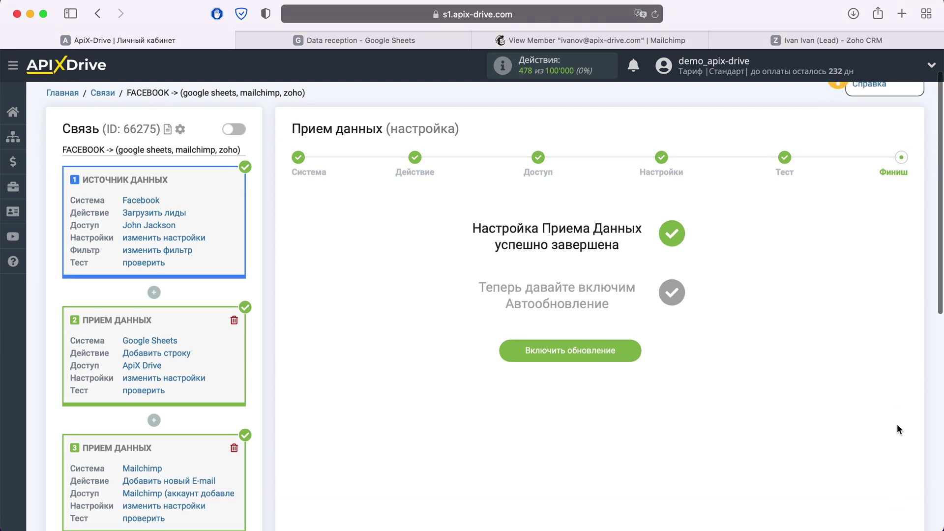
scroll(896, 424, "up", 5)
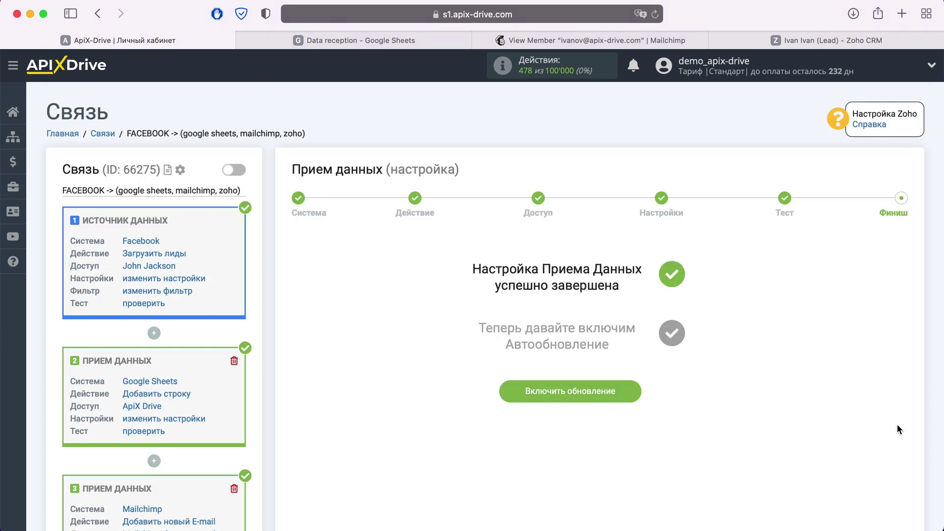
scroll(897, 424, "down", 3)
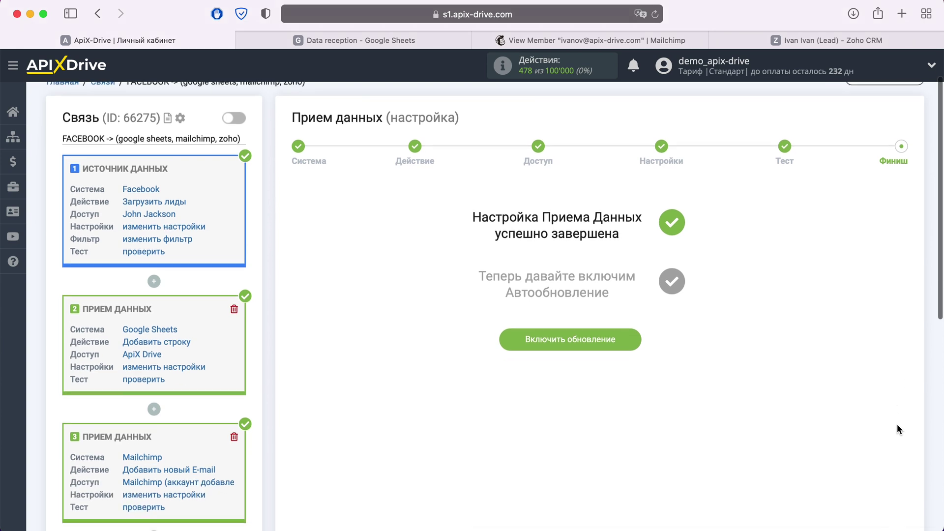
scroll(897, 425, "down", 3)
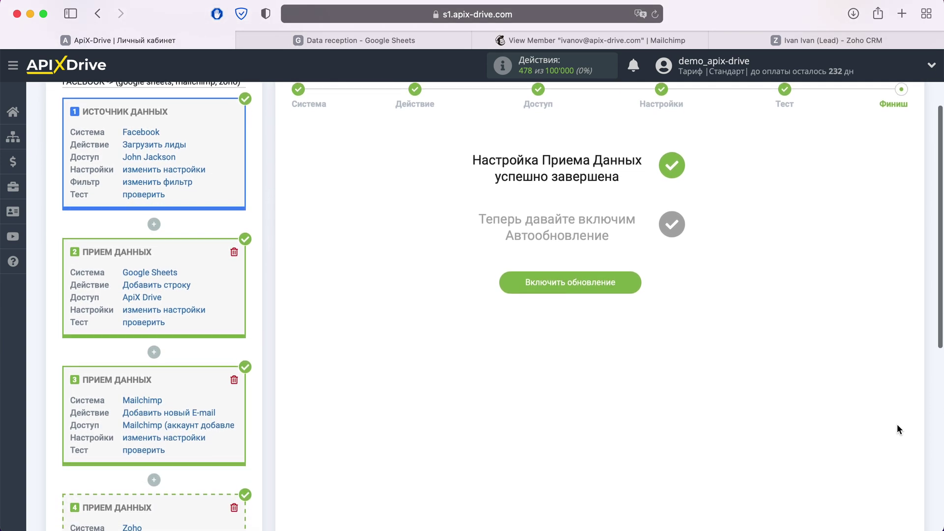
scroll(896, 424, "down", 3)
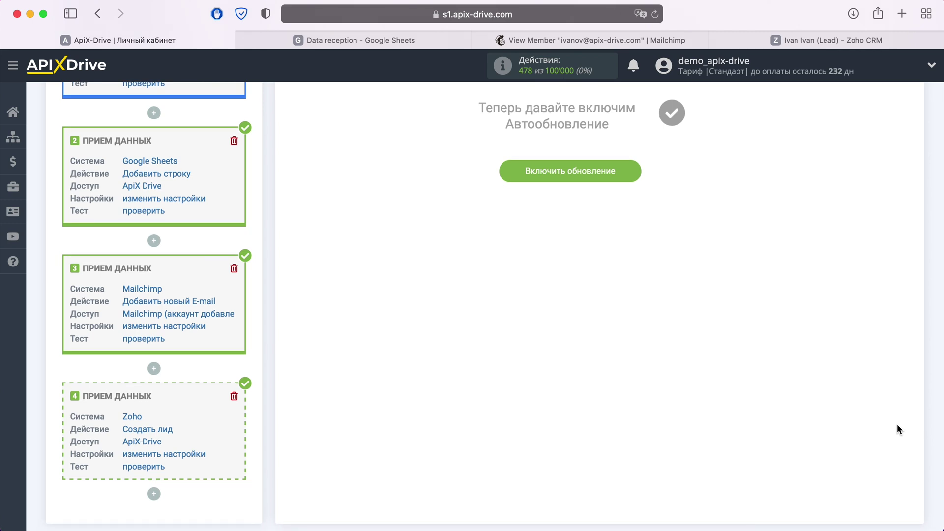
Enable auto-update and save the connection with a 5 минут update interval
left_click(631, 172)
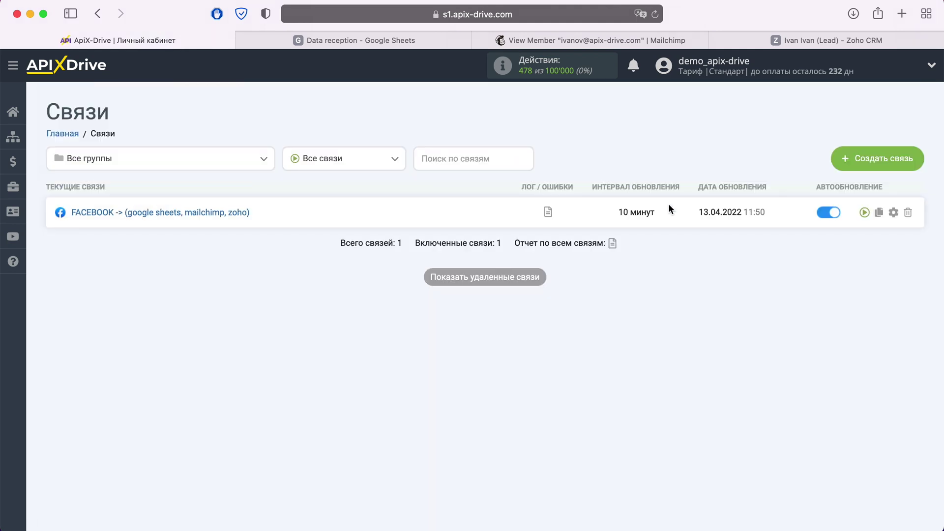
left_click(894, 213)
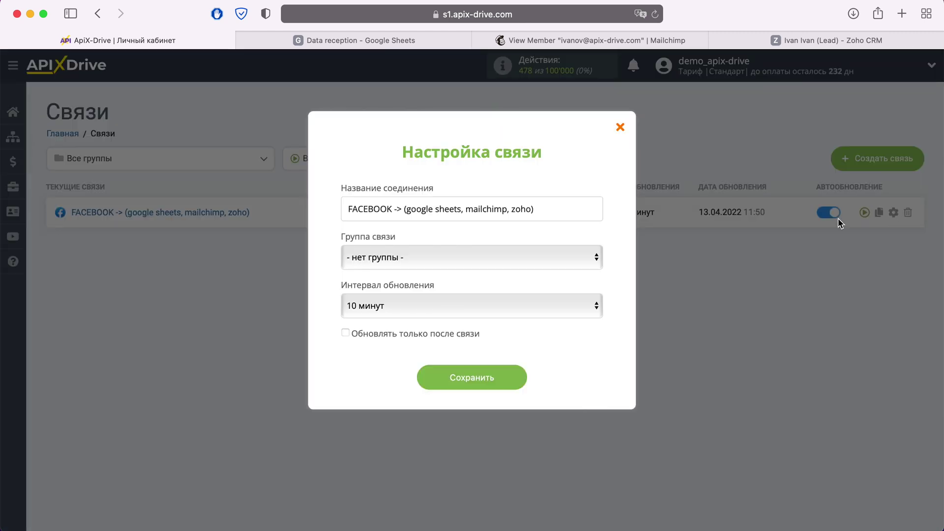
left_click(560, 300)
left_click(532, 285)
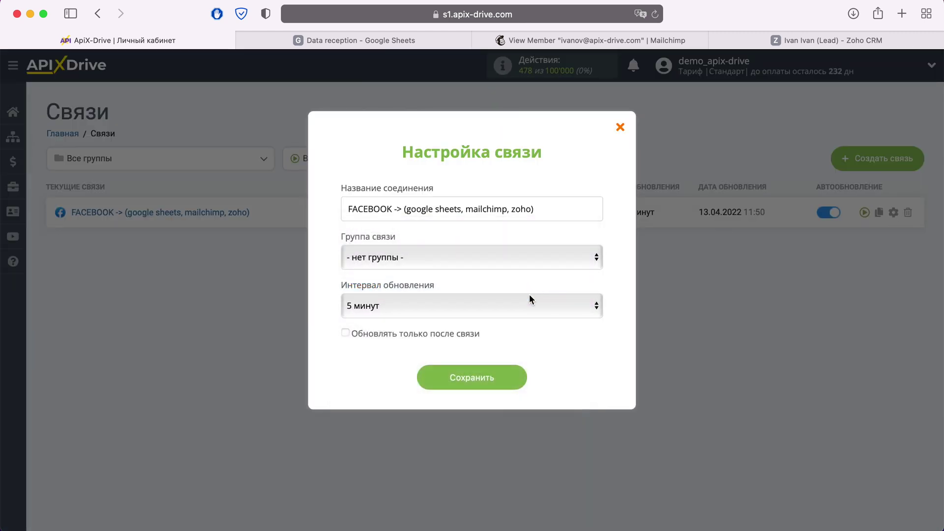
left_click(514, 379)
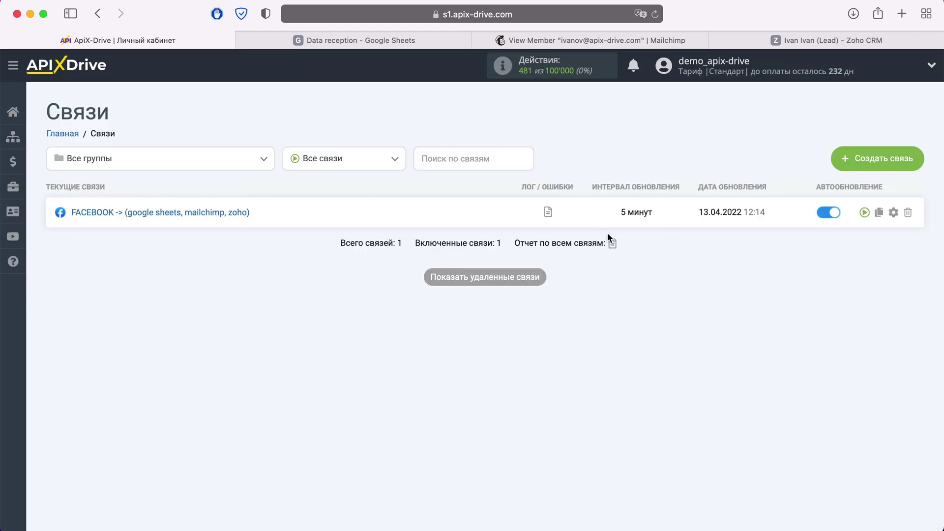